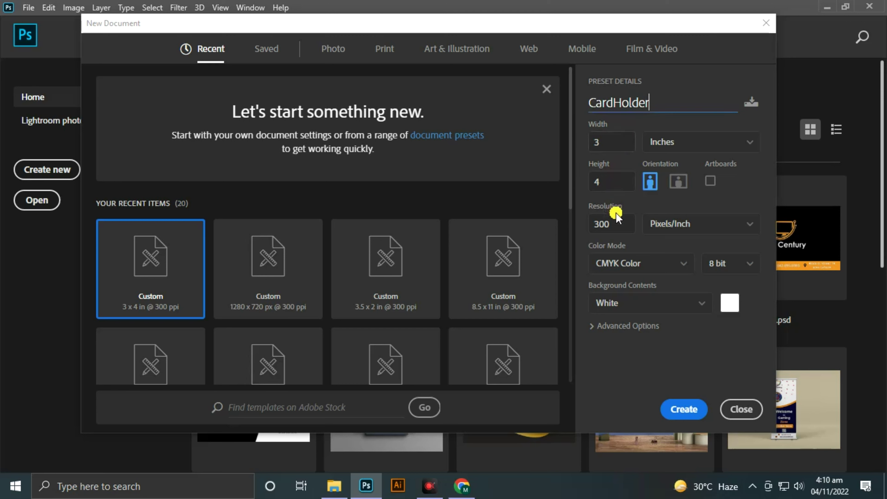
# Create the CardHolder document at 3 × 4 in, 300 ppi, CMYK (900 × 1200 px)
pyautogui.click(684, 409)
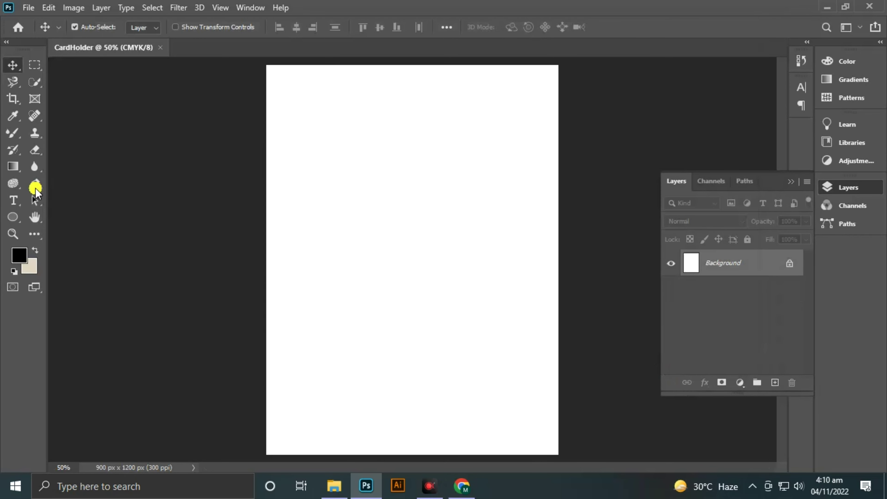
pyautogui.click(19, 212)
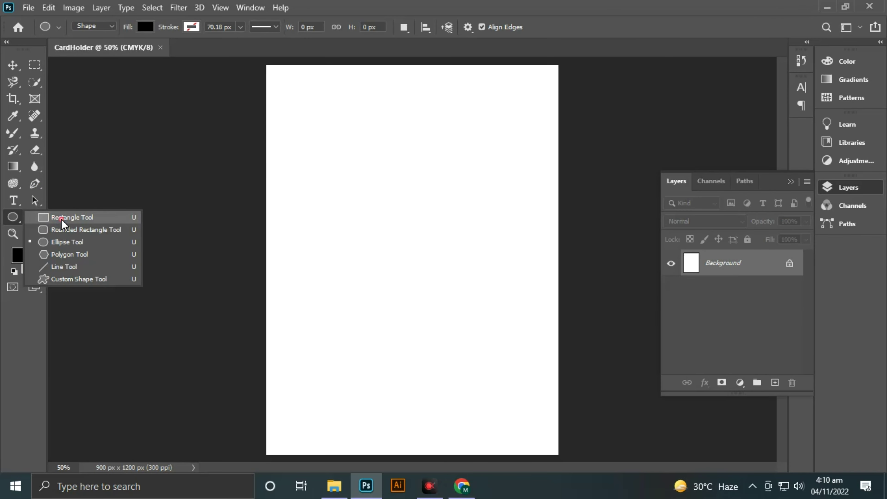
# Draw a 904 × 388 px rectangle across the card's top and fill it navy
pyautogui.click(70, 214)
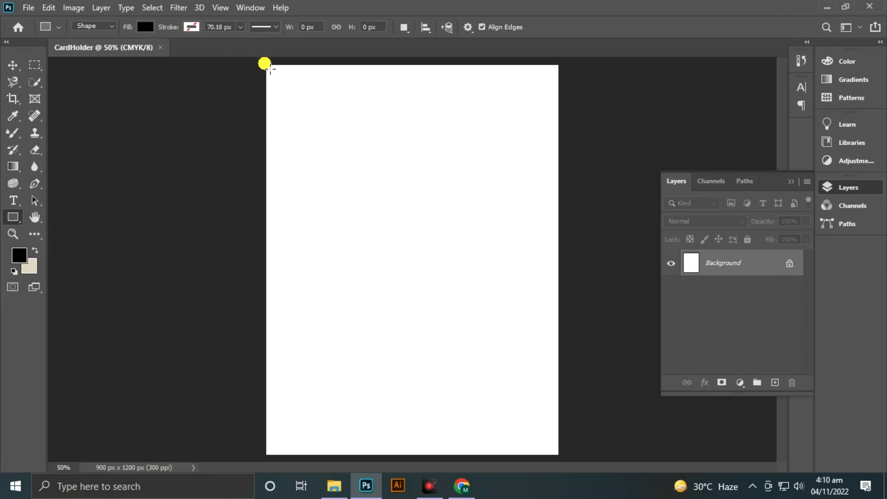
pyautogui.moveTo(265, 63)
pyautogui.mouseDown()
pyautogui.moveTo(568, 214)
pyautogui.moveTo(558, 188)
pyautogui.mouseUp()
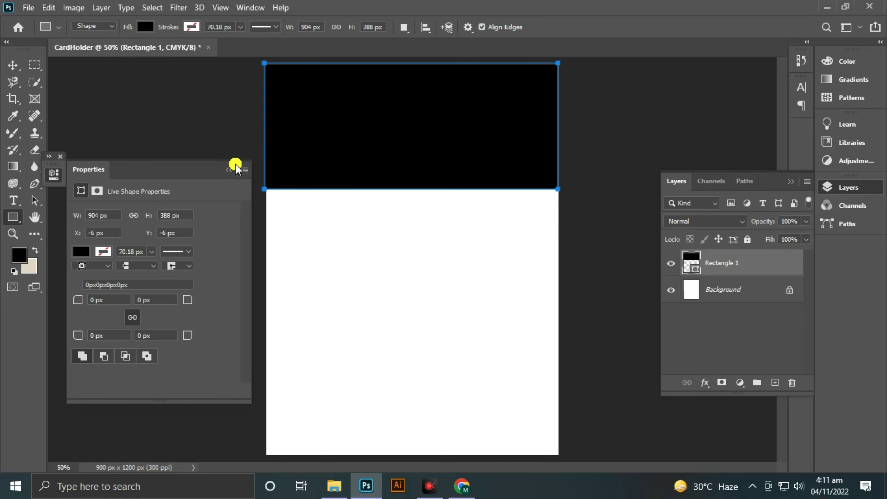
pyautogui.click(229, 170)
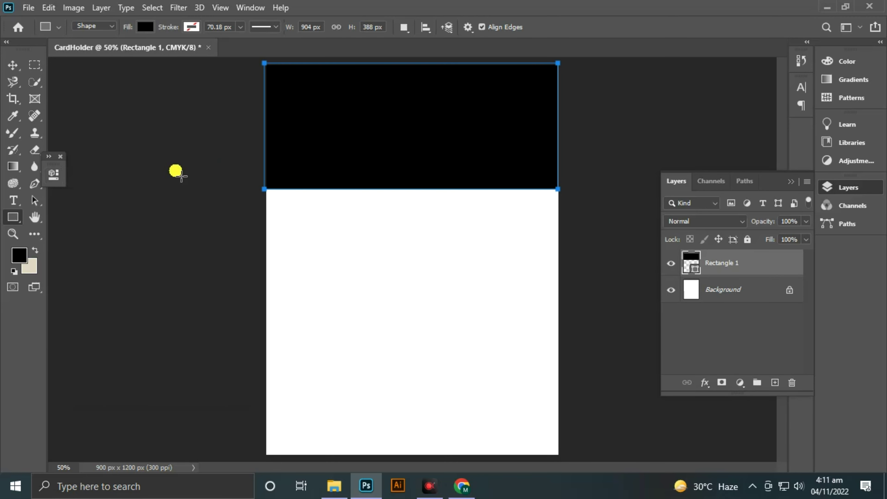
pyautogui.click(145, 26)
pyautogui.click(63, 96)
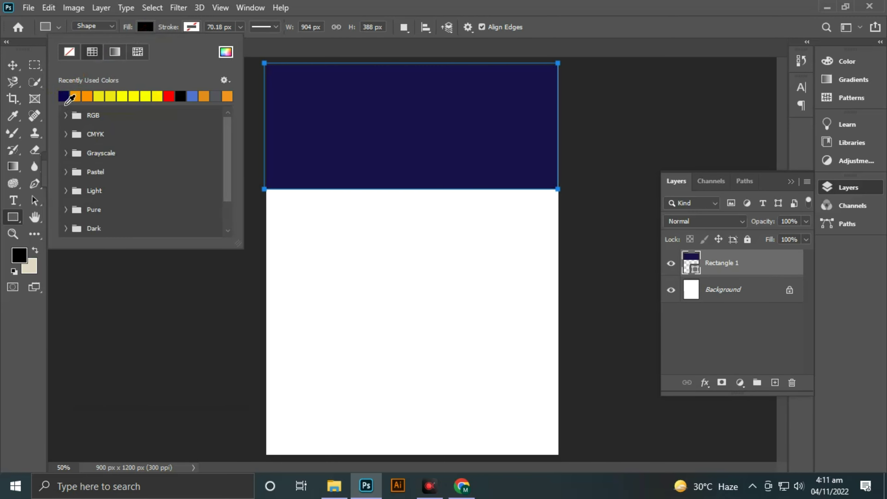
pyautogui.click(13, 64)
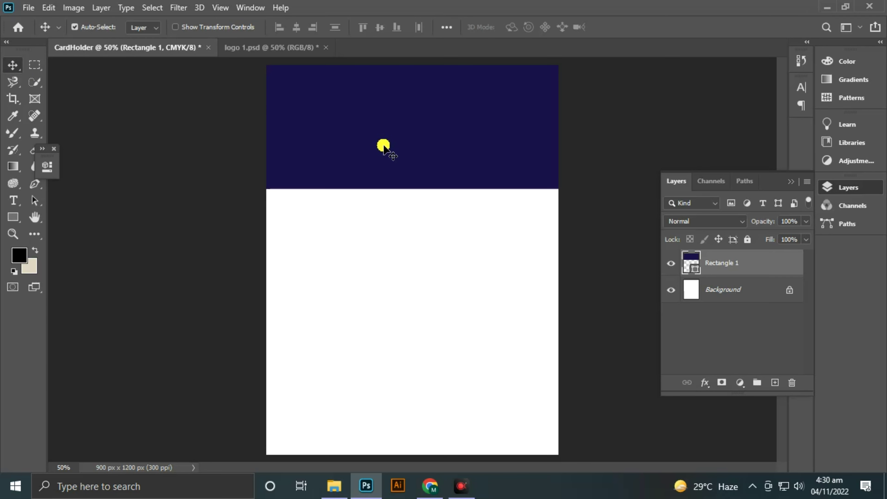
pyautogui.click(13, 218)
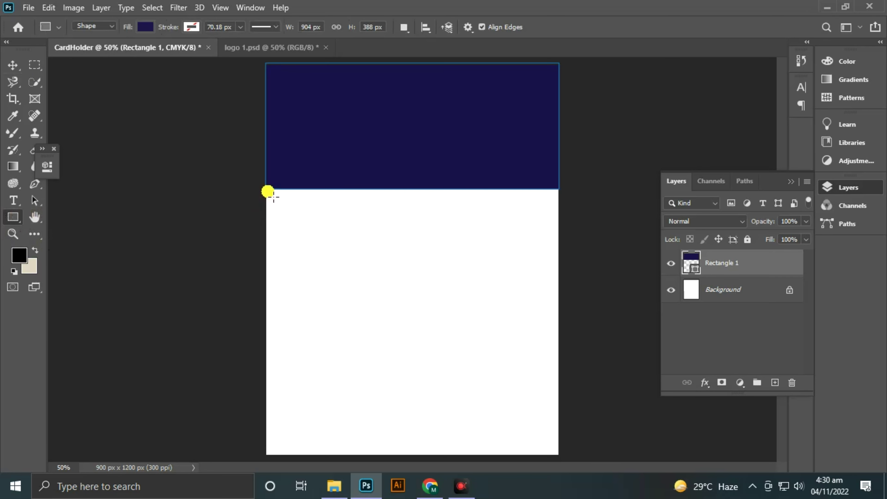
# Draw a small light blue block just under the navy band
pyautogui.moveTo(267, 189)
pyautogui.mouseDown()
pyautogui.moveTo(338, 213)
pyautogui.moveTo(332, 206)
pyautogui.mouseUp()
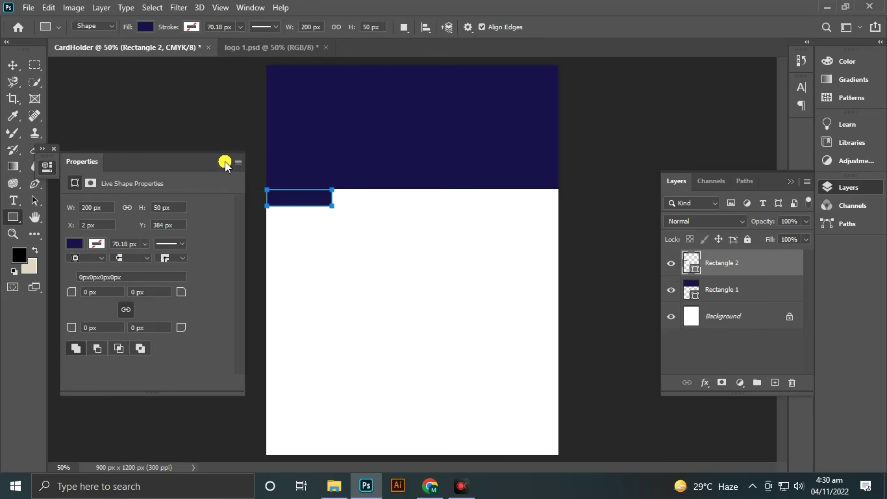
pyautogui.click(228, 162)
pyautogui.click(11, 64)
pyautogui.click(290, 199)
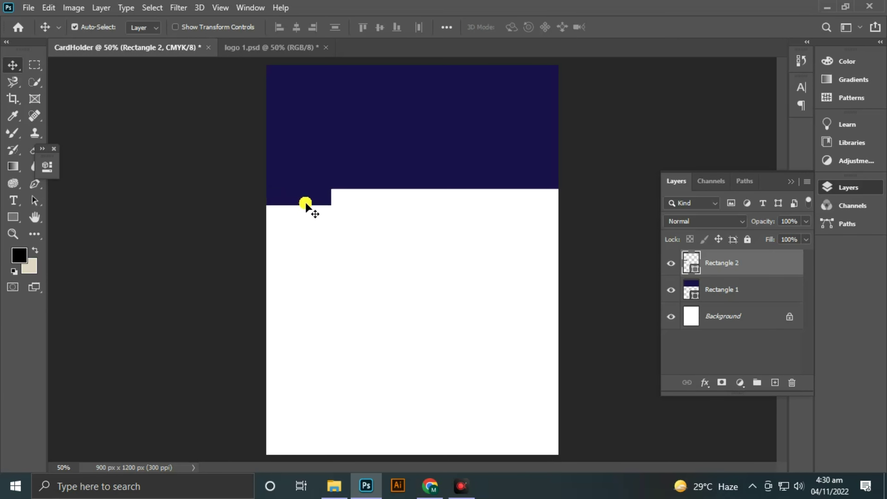
pyautogui.click(20, 214)
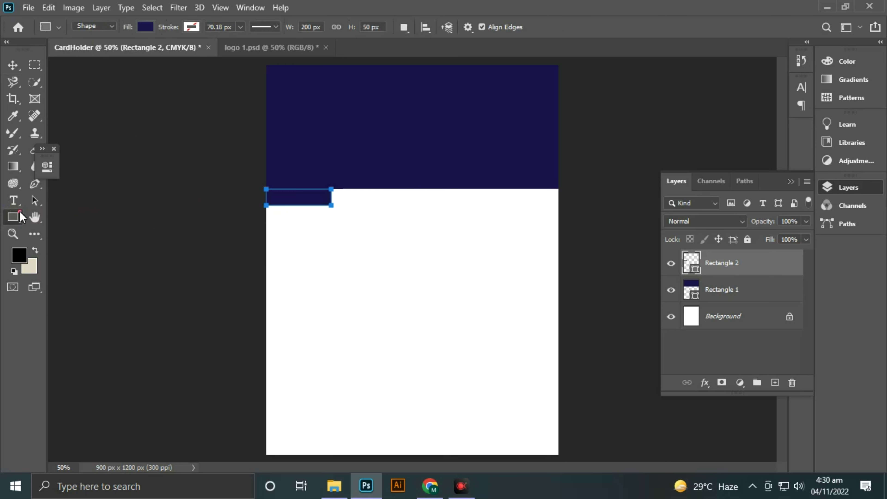
pyautogui.click(143, 28)
pyautogui.click(64, 98)
pyautogui.press('v')
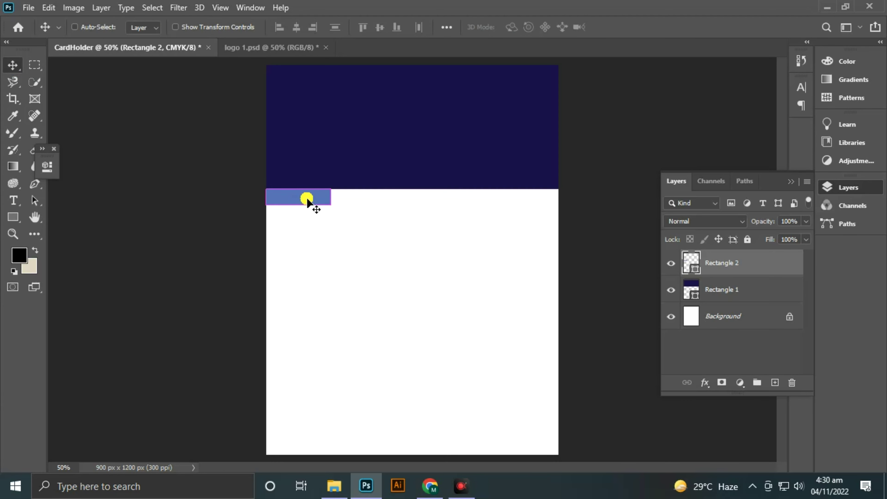
# Copy the block to its right, make it orange, and duplicate it alongside
pyautogui.moveTo(307, 200); pyautogui.dragTo(377, 207)
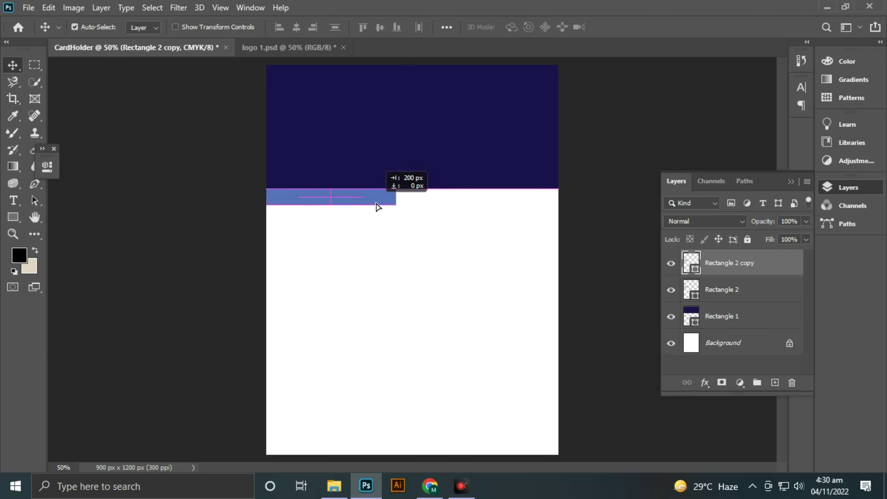
pyautogui.press('u')
pyautogui.click(145, 27)
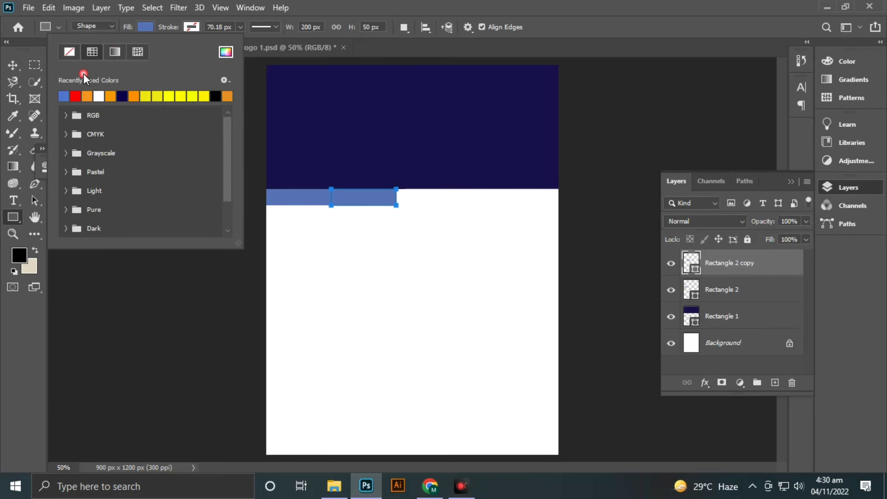
pyautogui.click(87, 97)
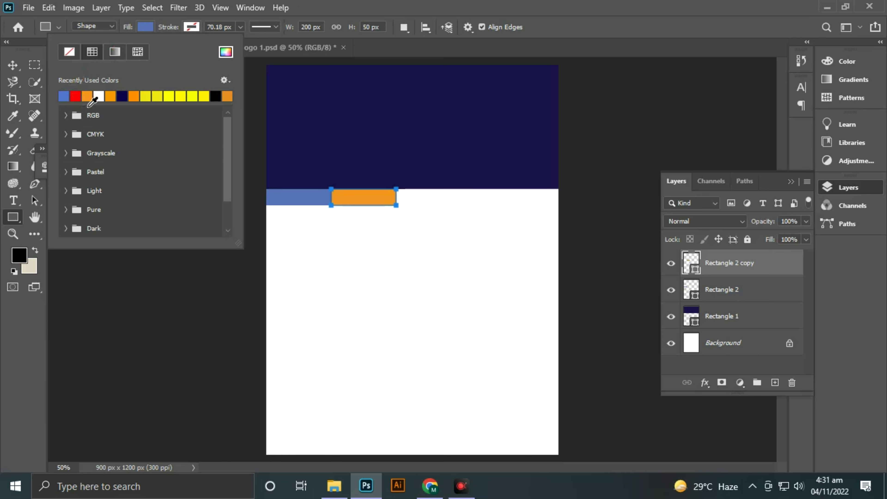
pyautogui.click(12, 65)
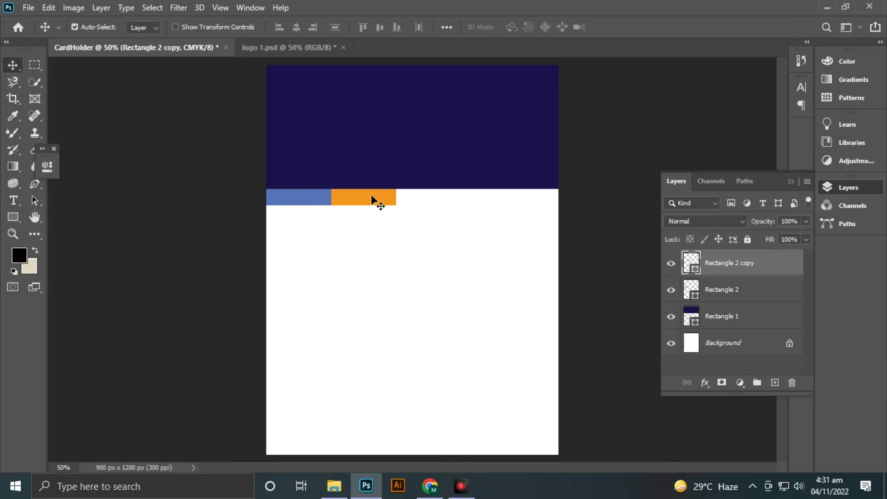
pyautogui.hotkey('ctrl', 'j')
pyautogui.moveTo(378, 201); pyautogui.dragTo(443, 202)
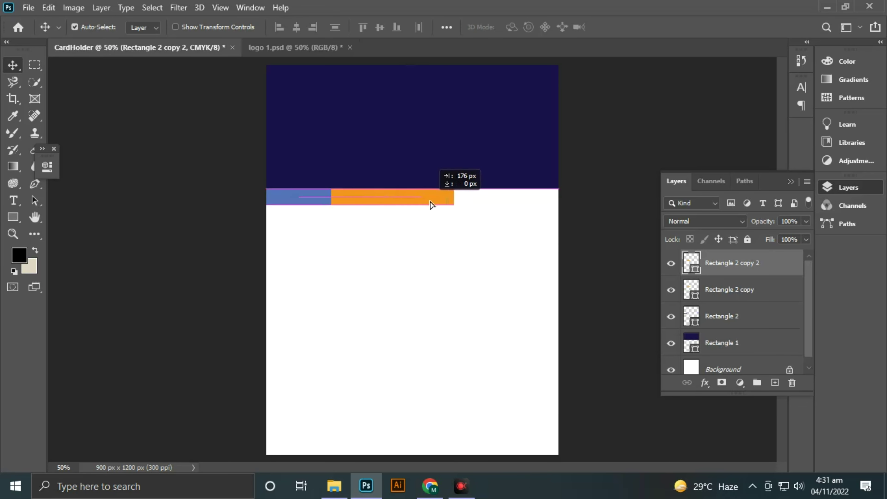
# Recolour the third block red
pyautogui.click(91, 210)
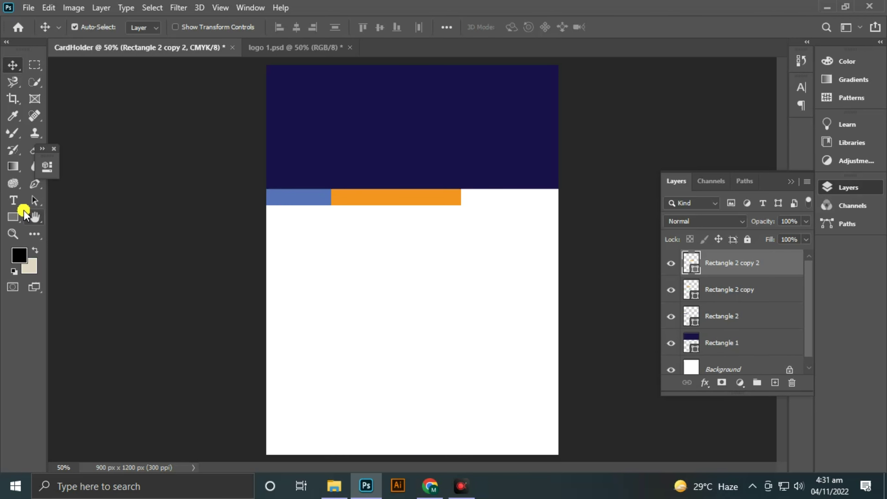
pyautogui.click(13, 217)
pyautogui.click(145, 27)
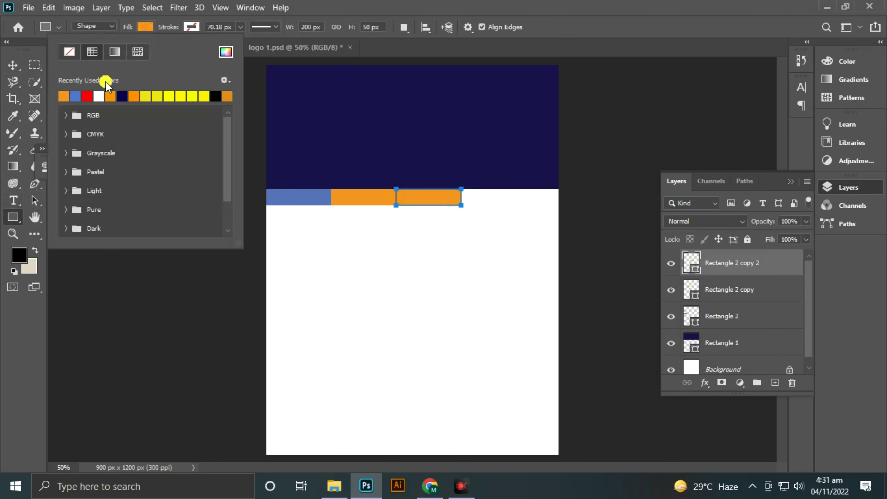
pyautogui.click(87, 96)
pyautogui.click(13, 65)
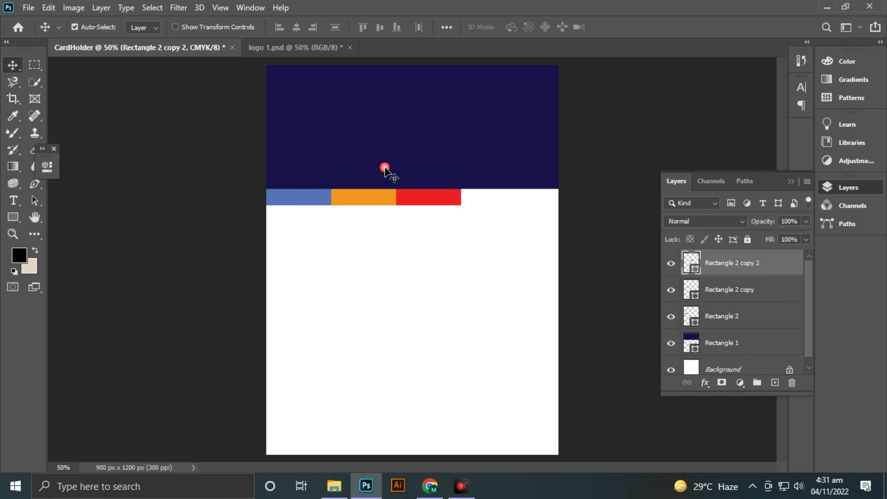
pyautogui.click(440, 200)
# Copy the red block rightward, fill it blue, and push it to the card's right edge
pyautogui.moveTo(440, 200); pyautogui.dragTo(507, 201)
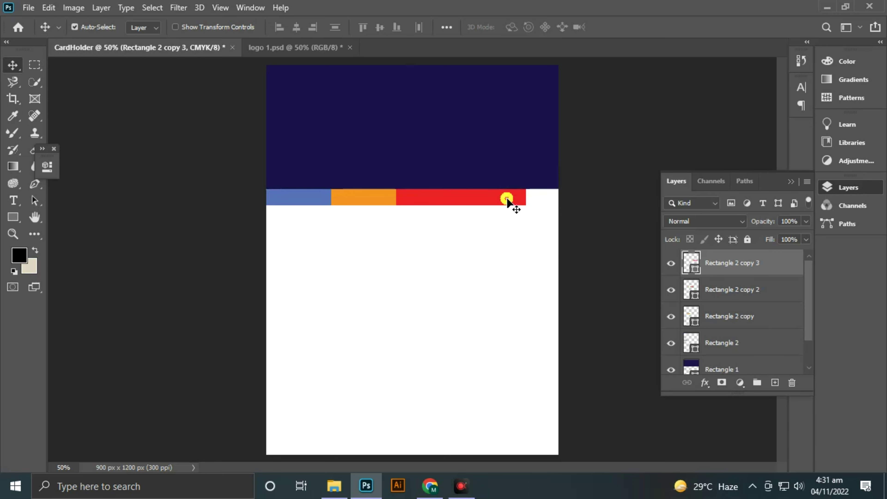
pyautogui.click(34, 184)
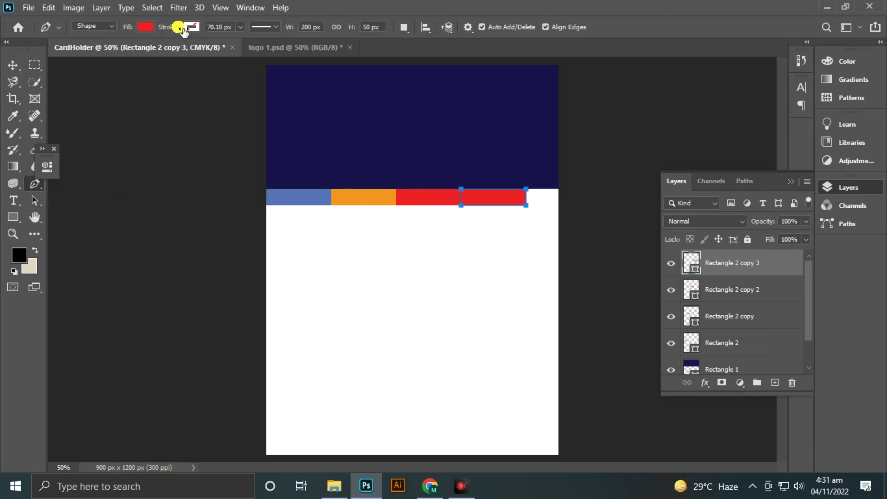
pyautogui.click(145, 27)
pyautogui.click(86, 94)
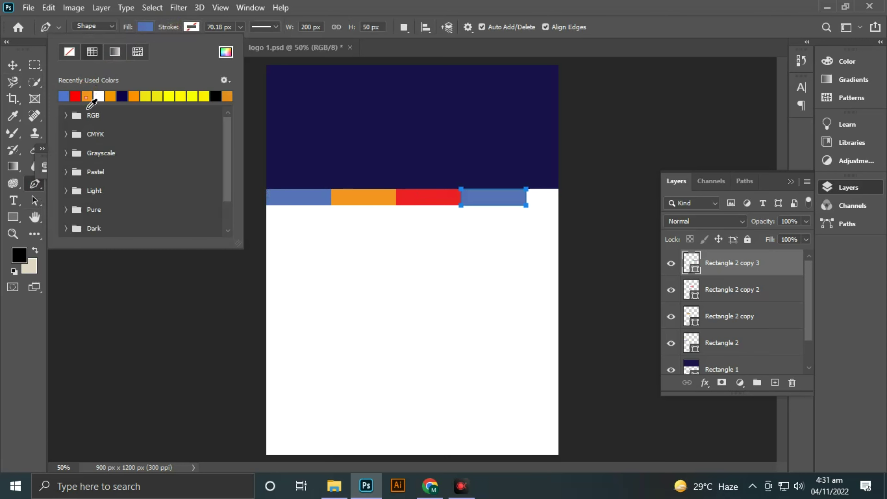
pyautogui.click(14, 66)
pyautogui.moveTo(500, 198); pyautogui.dragTo(531, 197)
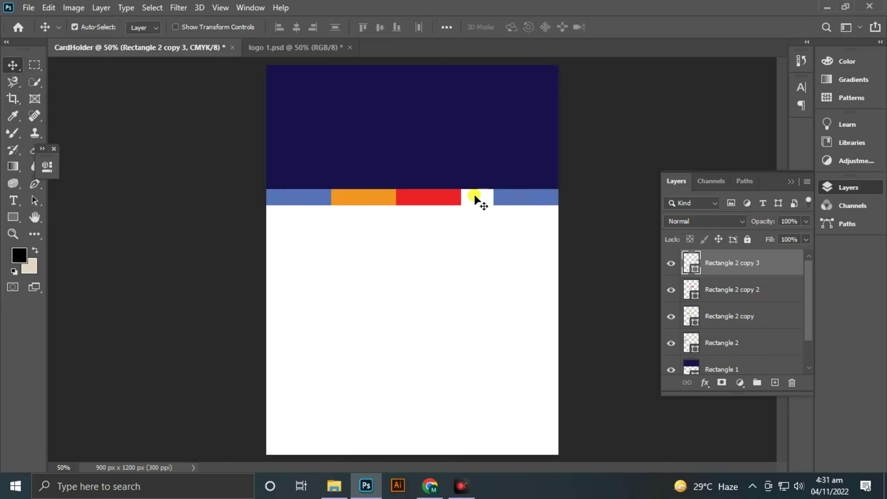
pyautogui.hotkey('ctrl', 't')
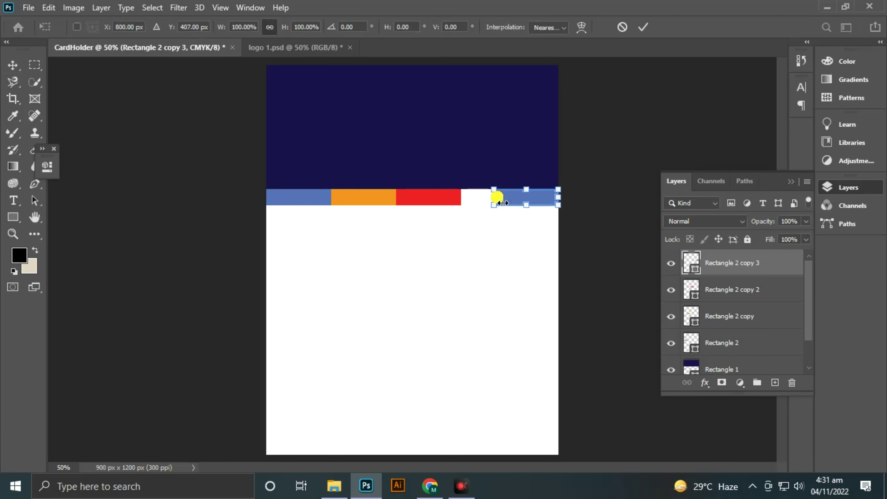
# Widen the right blue block leftward, then shift and stretch the red block
pyautogui.moveTo(500, 205); pyautogui.dragTo(495, 205)
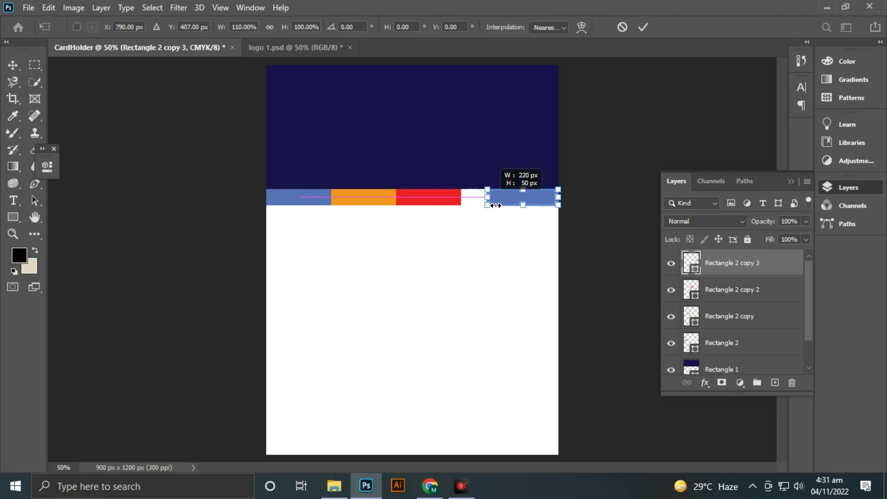
pyautogui.click(643, 27)
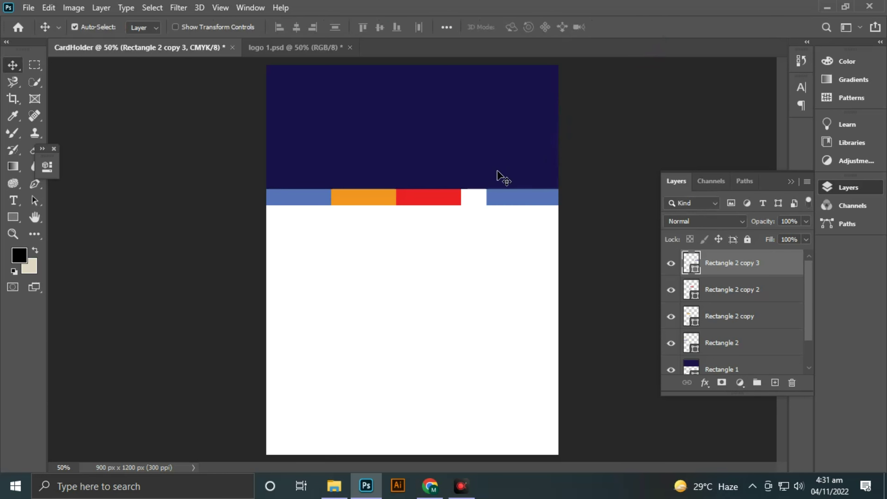
pyautogui.moveTo(441, 195); pyautogui.dragTo(463, 195)
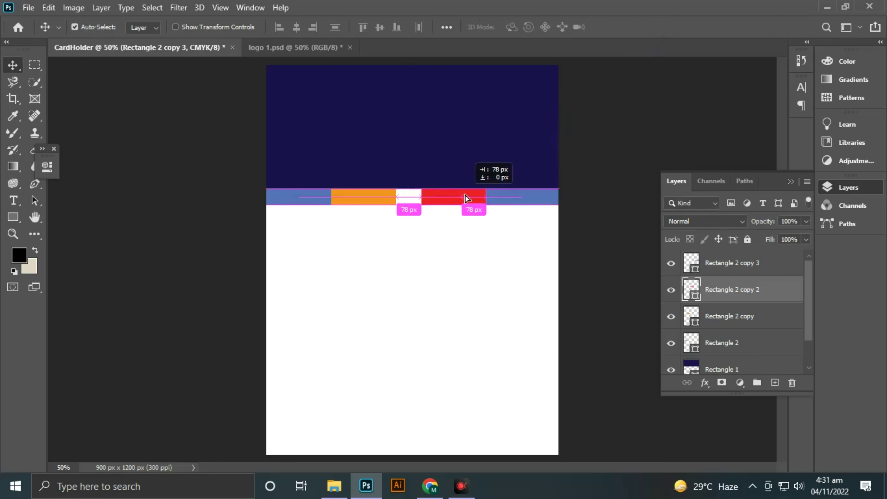
pyautogui.hotkey('shift', 'Right')
pyautogui.hotkey('shift', 'Right')
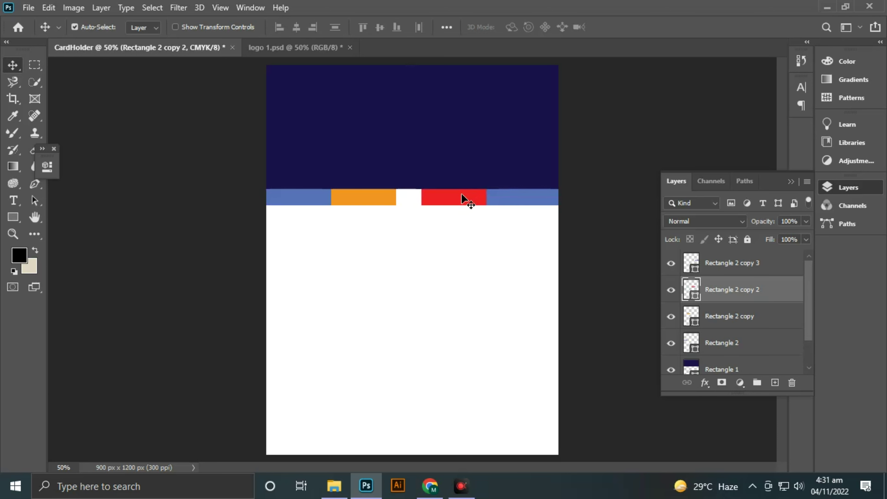
pyautogui.click(454, 198)
pyautogui.hotkey('ctrl', 't')
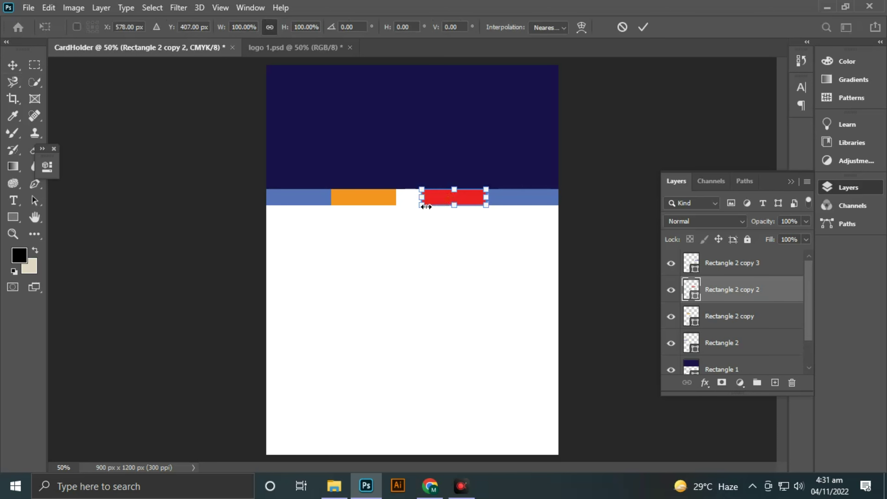
pyautogui.moveTo(426, 206); pyautogui.dragTo(423, 206)
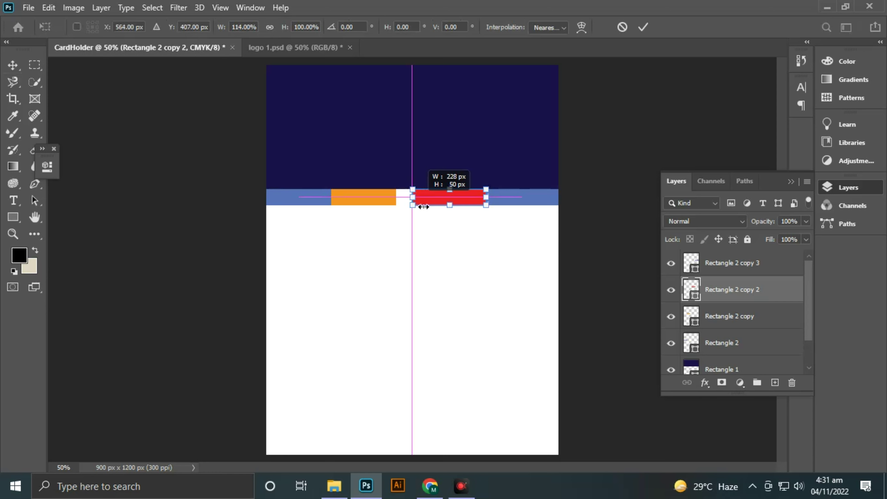
pyautogui.click(643, 27)
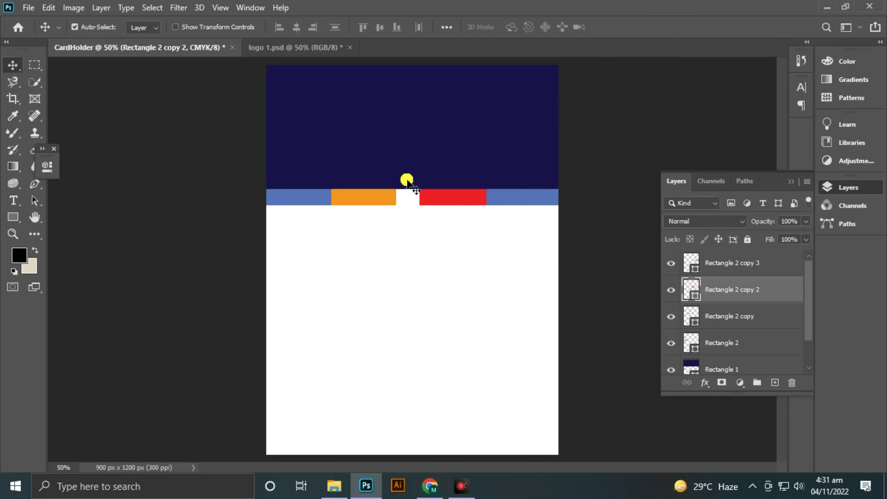
# Nudge the orange block right and widen it leftward
pyautogui.click(382, 196)
pyautogui.hotkey('shift', 'Right')
pyautogui.hotkey('shift', 'Right')
pyautogui.hotkey('shift', 'Right')
pyautogui.hotkey('shift', 'Right')
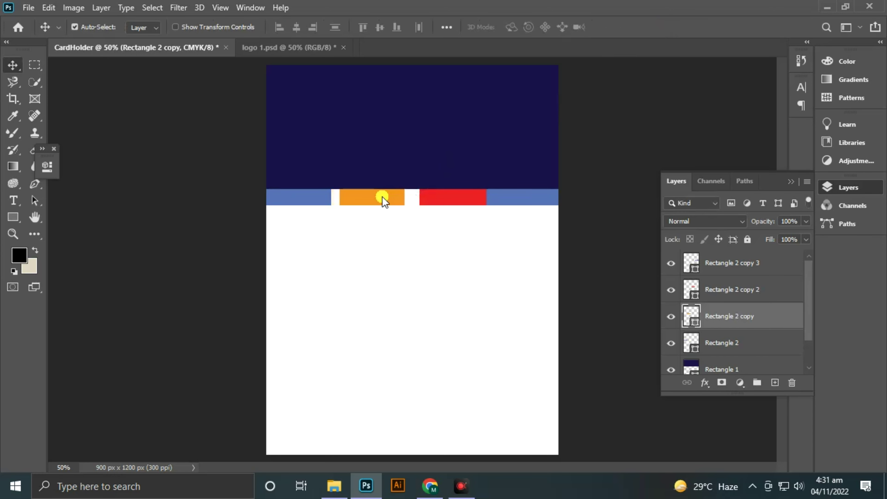
pyautogui.hotkey('shift', 'Right')
pyautogui.hotkey('shift', 'Right')
pyautogui.hotkey('shift', 'Right')
pyautogui.hotkey('shift', 'Right')
pyautogui.hotkey('shift', 'Right')
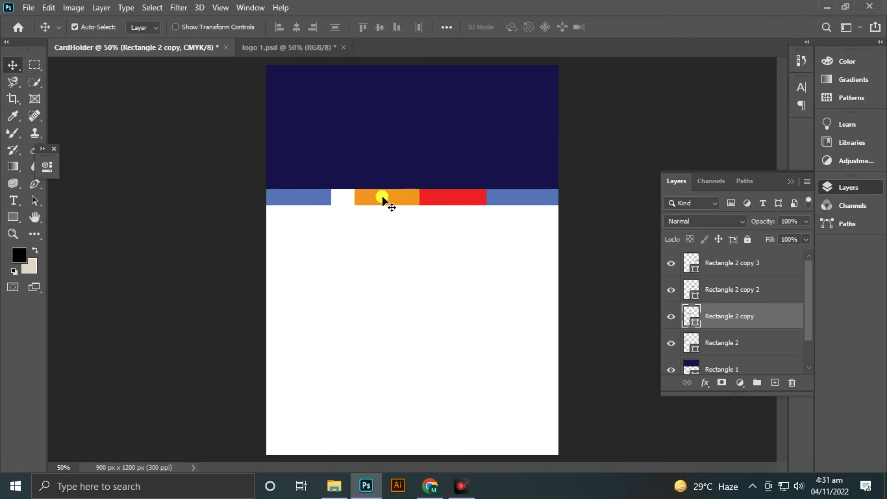
pyautogui.hotkey('ctrl', 't')
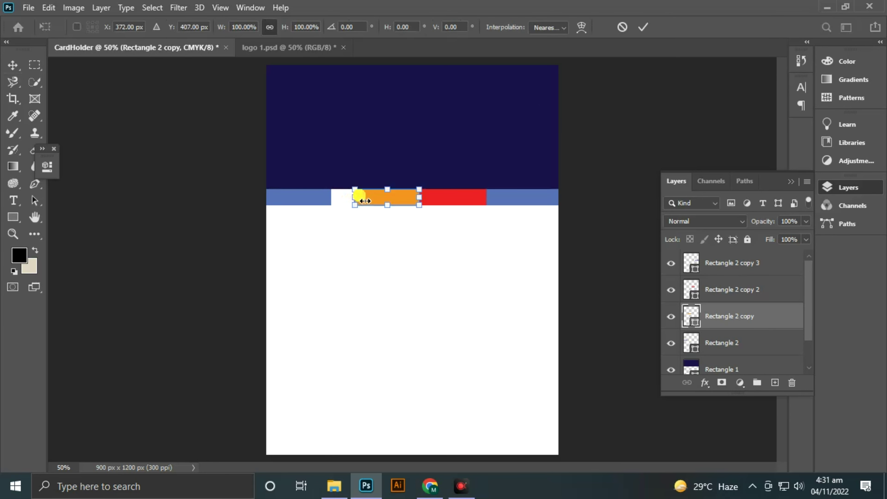
pyautogui.moveTo(361, 202); pyautogui.dragTo(346, 203)
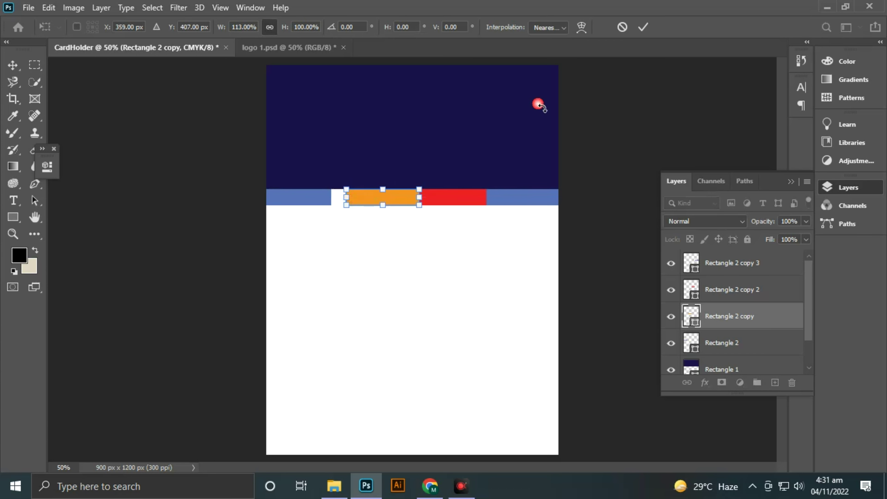
pyautogui.click(640, 28)
# Widen the left blue block to the orange one and nudge orange left to close the gap
pyautogui.click(311, 201)
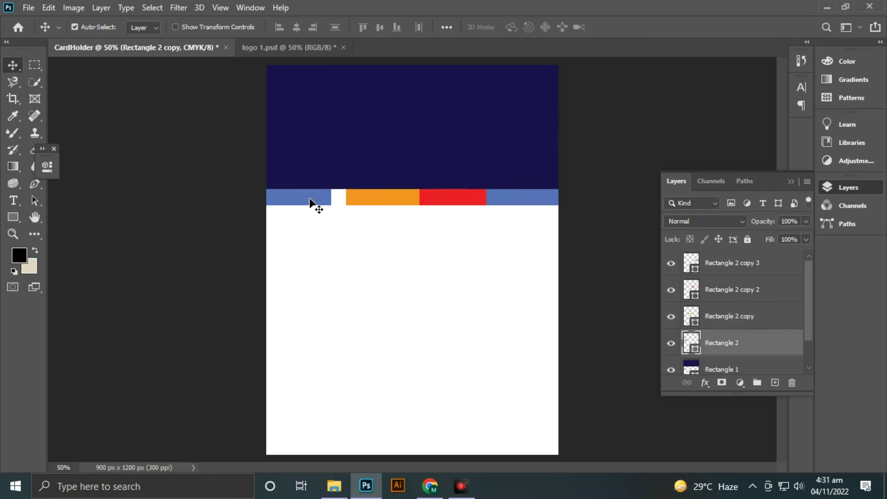
pyautogui.hotkey('ctrl', 't')
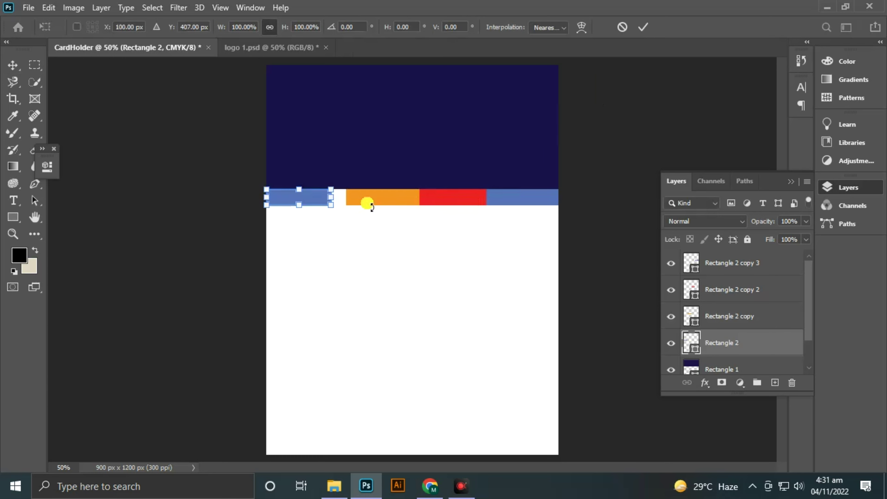
pyautogui.moveTo(336, 205); pyautogui.dragTo(346, 204)
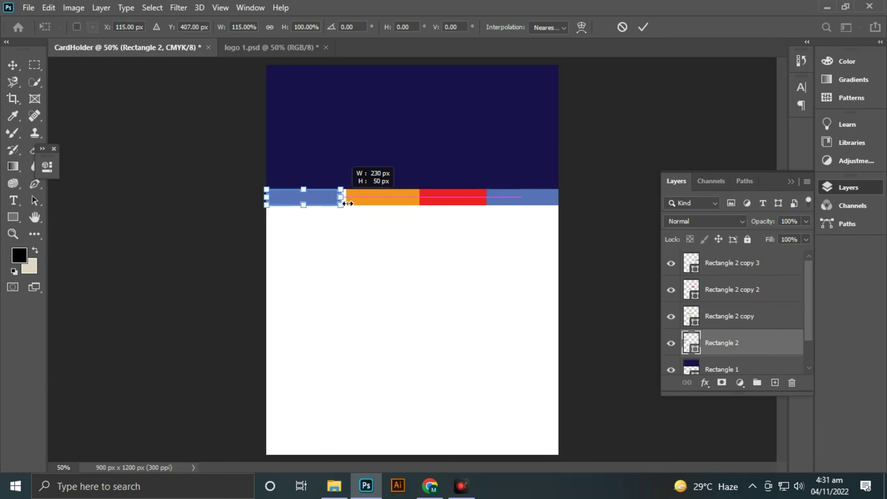
pyautogui.click(642, 27)
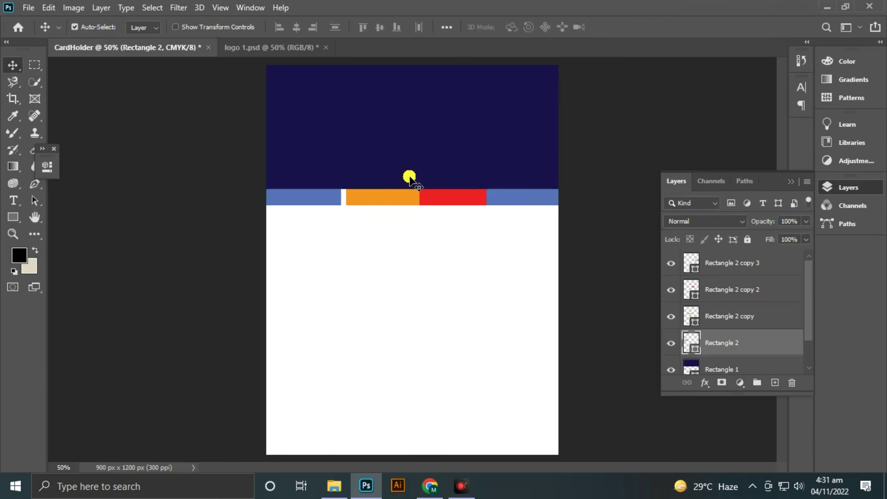
pyautogui.click(388, 194)
pyautogui.press('Left')
pyautogui.press('Left')
pyautogui.press('Left')
pyautogui.press('Left')
pyautogui.press('Left')
pyautogui.press('Left')
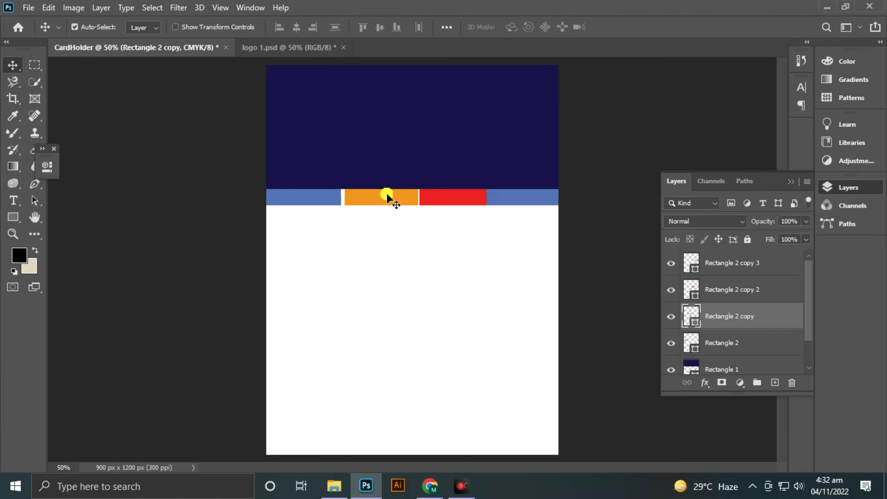
pyautogui.press('Left')
pyautogui.press('Left')
pyautogui.press('Left')
pyautogui.press('Left')
pyautogui.press('Left')
pyautogui.press('Left')
pyautogui.press('Left')
pyautogui.press('Left')
pyautogui.press('Left')
pyautogui.press('Left')
pyautogui.press('Left')
pyautogui.press('Left')
# Widen the red block to 107.77% so it meets the right blue block
pyautogui.click(451, 198)
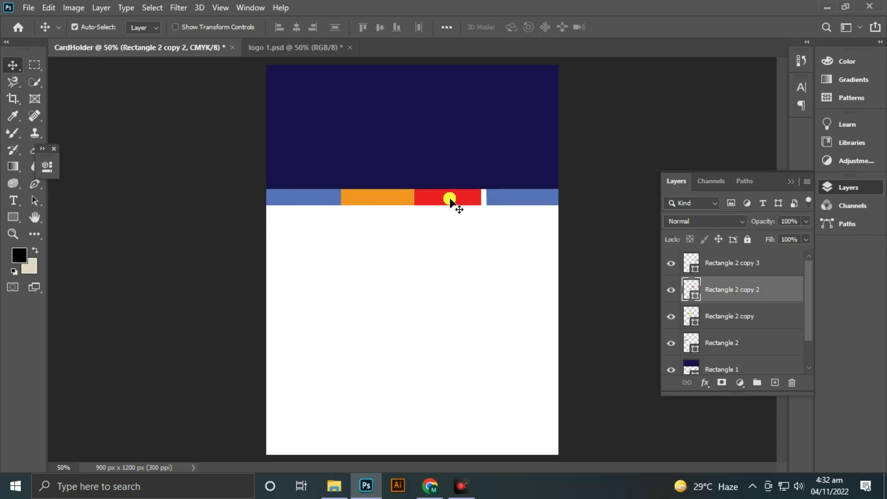
pyautogui.hotkey('ctrl', 't')
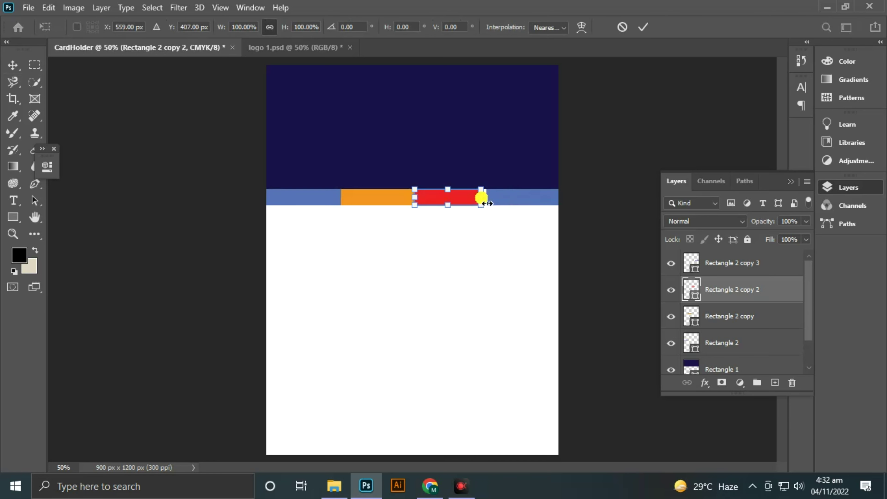
pyautogui.moveTo(482, 198); pyautogui.dragTo(486, 198)
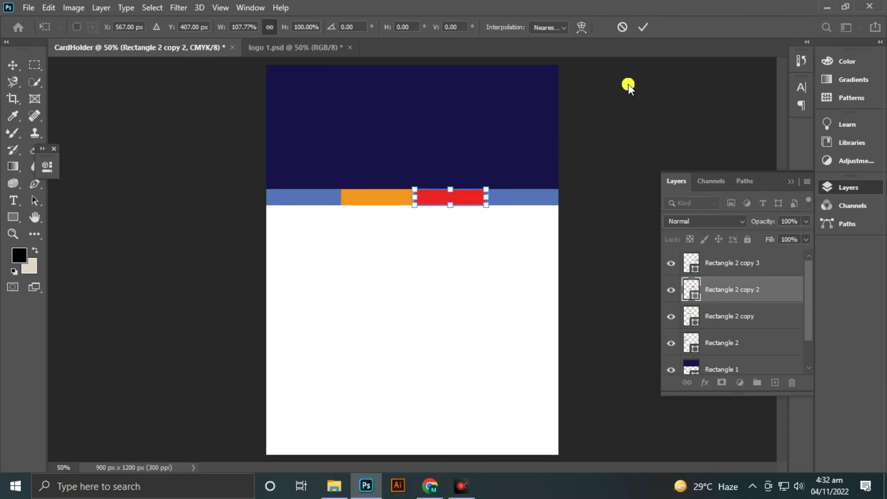
pyautogui.click(644, 27)
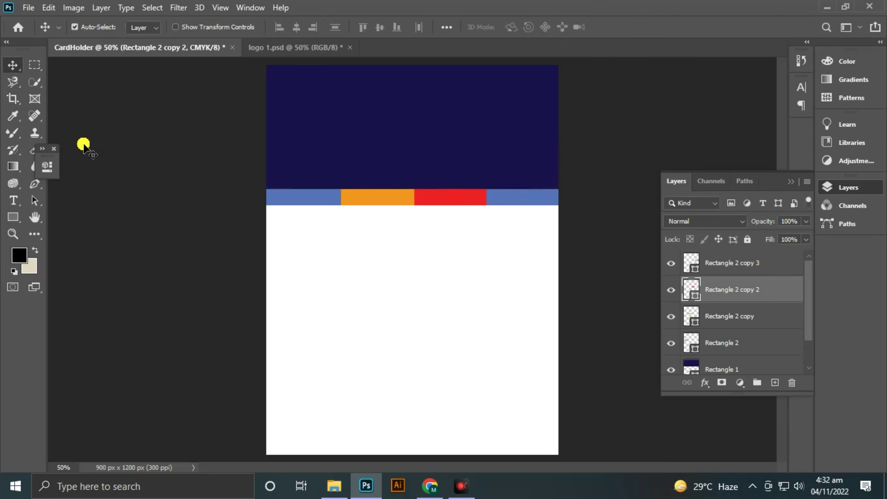
# Drag the logo layers from logo 1.psd into CardHolder, centred atop the navy band
pyautogui.click(320, 49)
pyautogui.moveTo(500, 150); pyautogui.dragTo(337, 333)
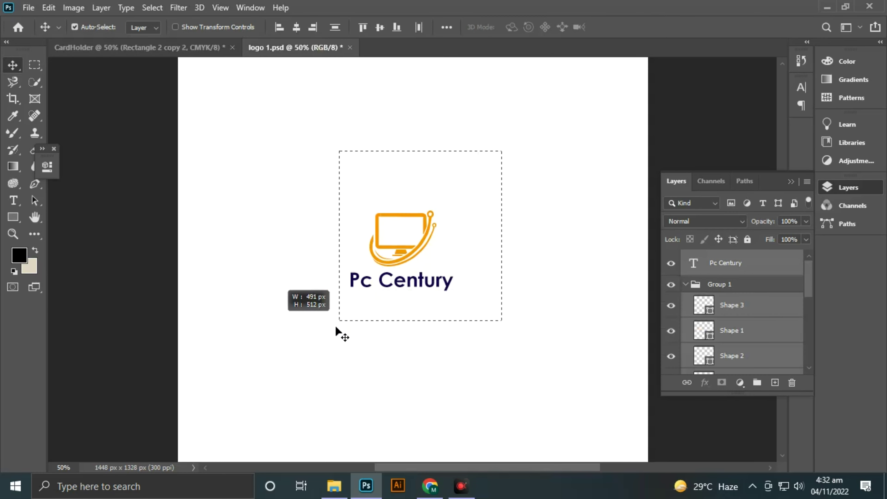
pyautogui.moveTo(696, 287)
pyautogui.mouseDown()
pyautogui.moveTo(300, 91)
pyautogui.moveTo(390, 90)
pyautogui.moveTo(426, 120)
pyautogui.mouseUp()
pyautogui.hotkey('ctrl', 't')
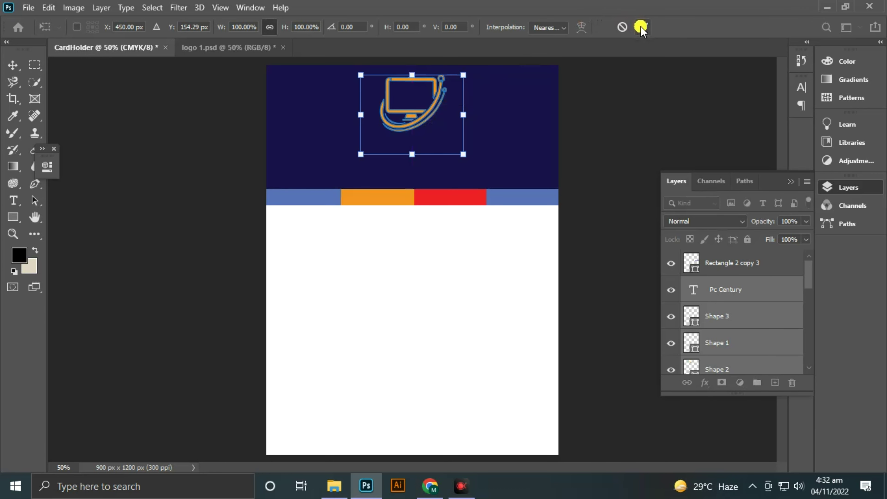
pyautogui.click(640, 26)
# Change the Pc Century wordmark's text colour to white
pyautogui.click(618, 259)
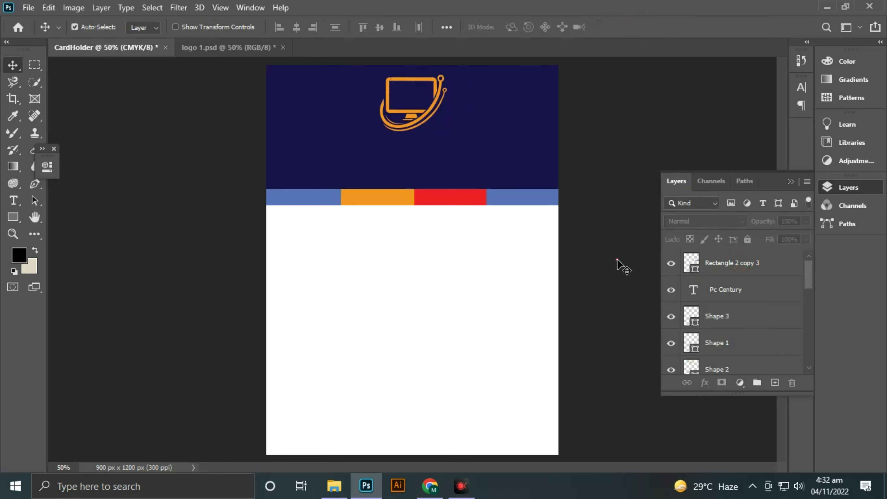
pyautogui.click(736, 289)
pyautogui.click(13, 200)
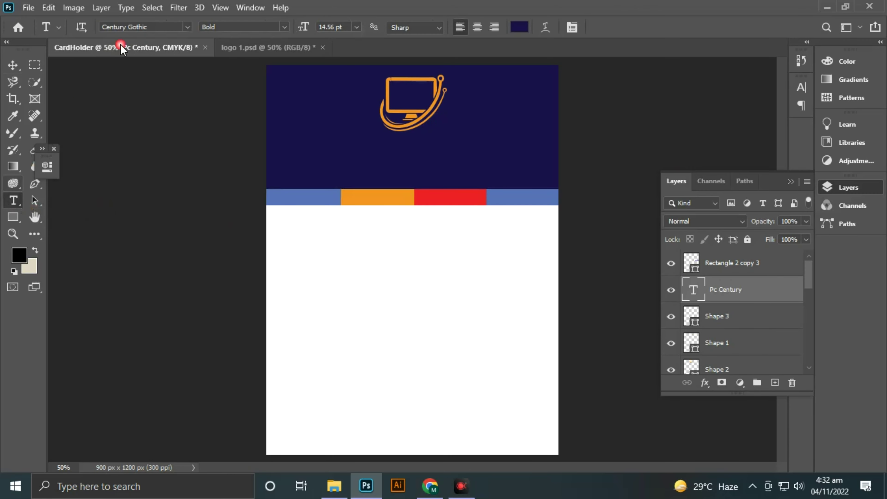
pyautogui.click(520, 27)
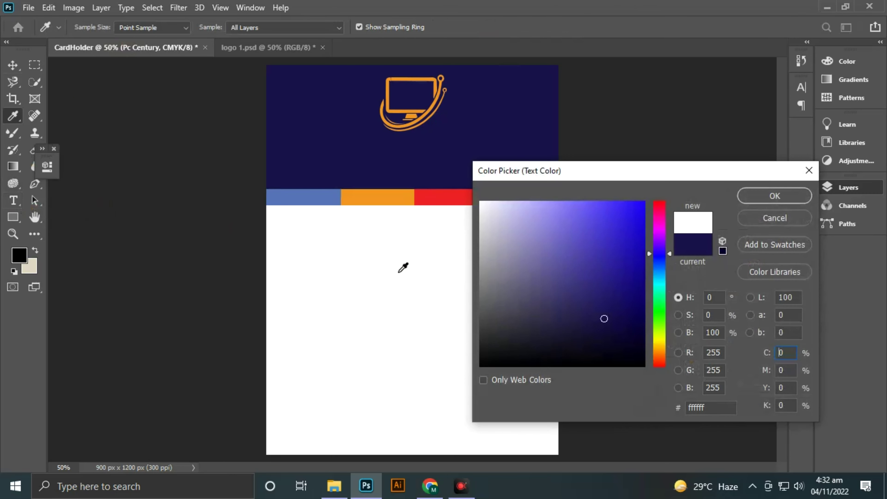
pyautogui.click(775, 196)
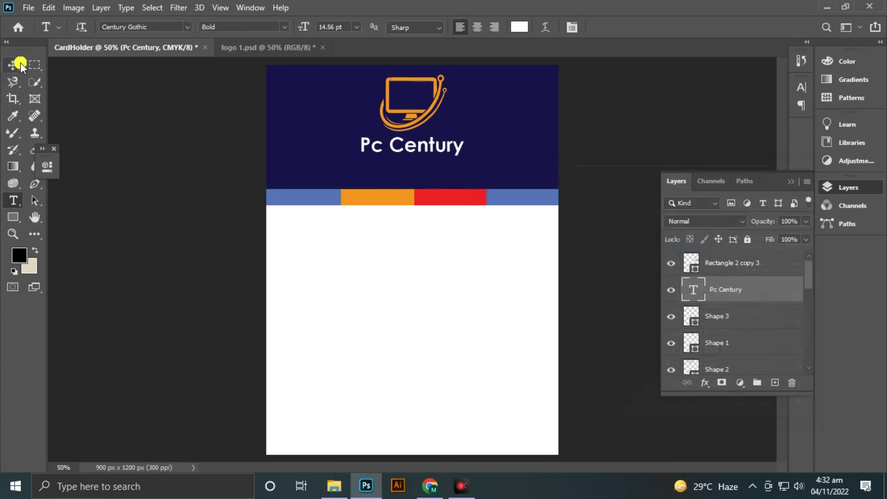
pyautogui.click(21, 64)
pyautogui.click(530, 111)
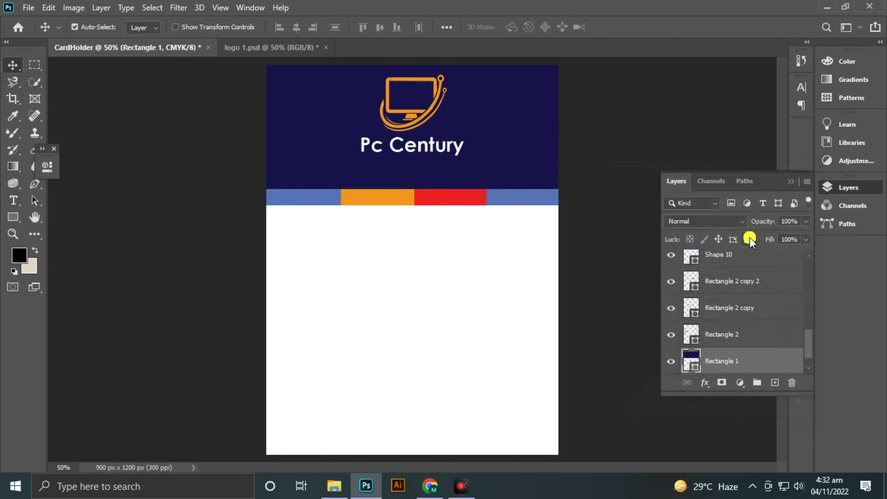
# Lock Rectangle 1, then scale the logo to 87.68% and centre it on the navy band
pyautogui.click(749, 239)
pyautogui.moveTo(471, 79); pyautogui.dragTo(332, 154)
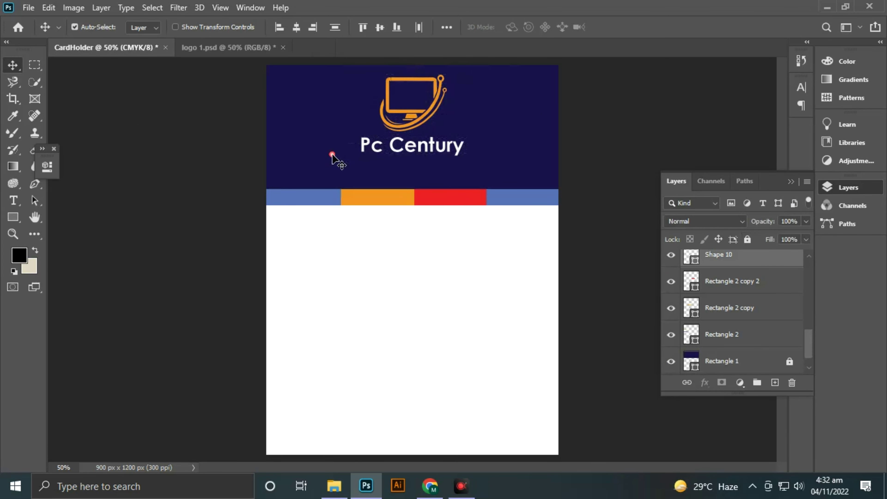
pyautogui.hotkey('ctrl', 't')
pyautogui.moveTo(439, 116); pyautogui.dragTo(434, 117)
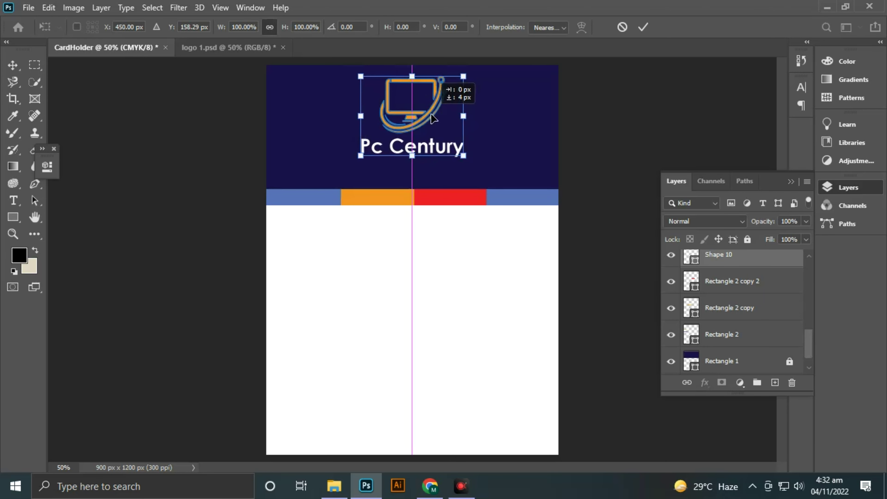
pyautogui.moveTo(433, 117); pyautogui.dragTo(433, 116)
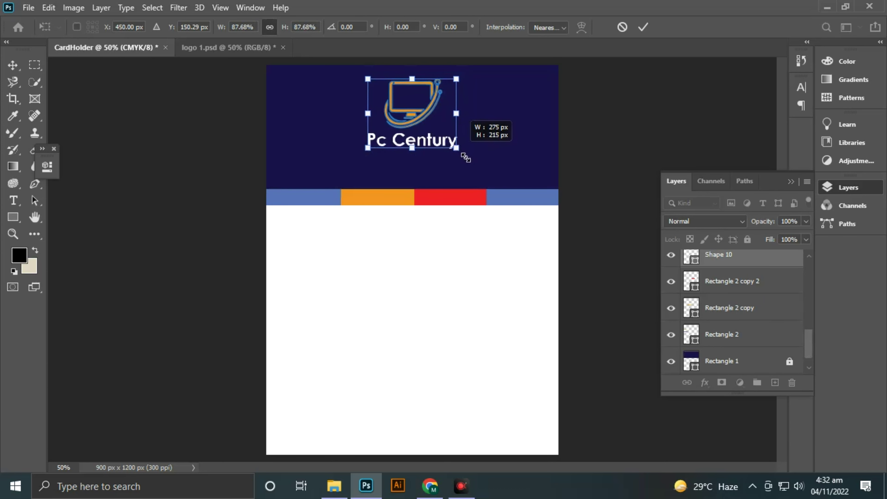
pyautogui.moveTo(467, 160); pyautogui.dragTo(461, 155)
pyautogui.click(643, 27)
pyautogui.click(453, 119)
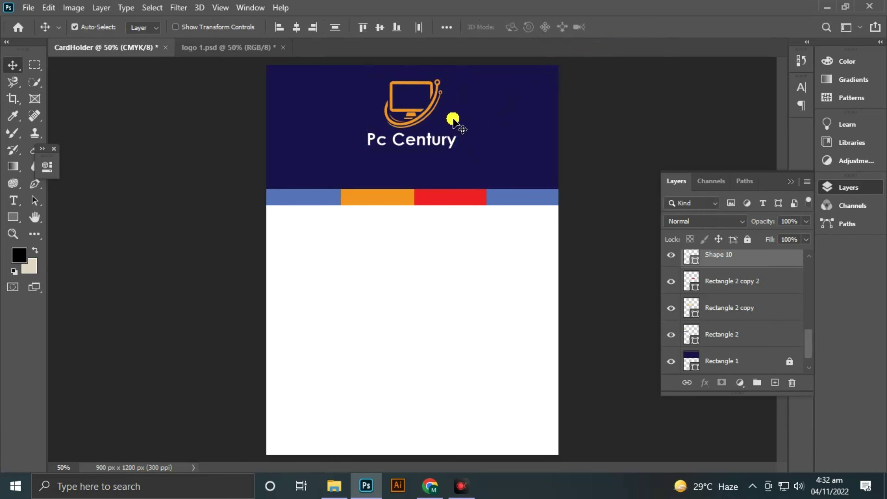
pyautogui.press('Down')
pyautogui.press('Down')
pyautogui.press('Down')
pyautogui.press('Down')
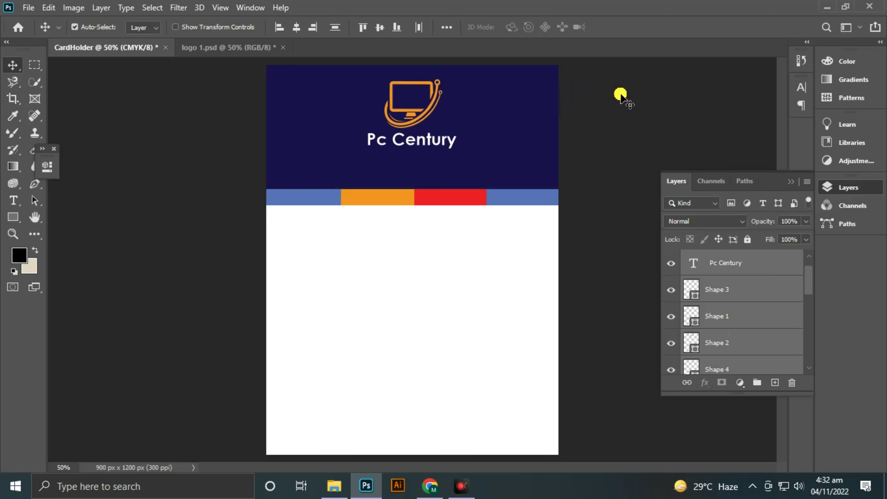
pyautogui.press('Down')
pyautogui.press('Down')
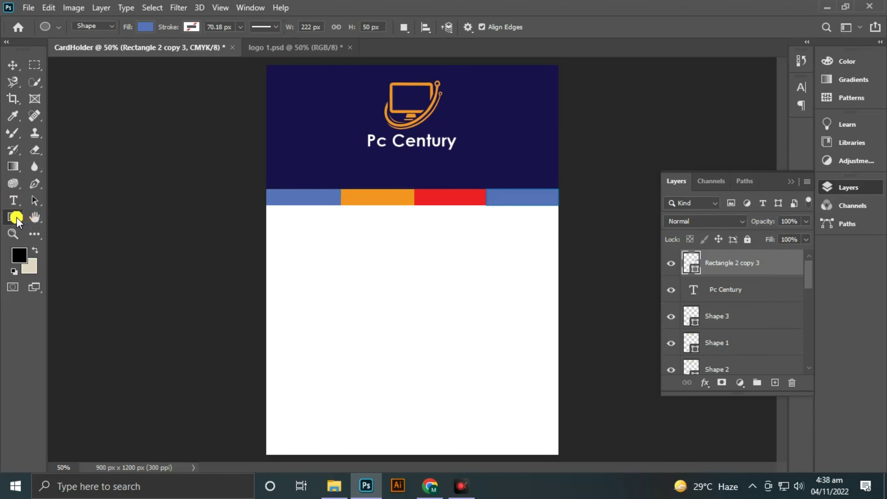
# Draw a circle over the colour stripe with a thin pale beige outline
pyautogui.click(14, 218)
pyautogui.click(73, 241)
pyautogui.moveTo(499, 307); pyautogui.dragTo(344, 193)
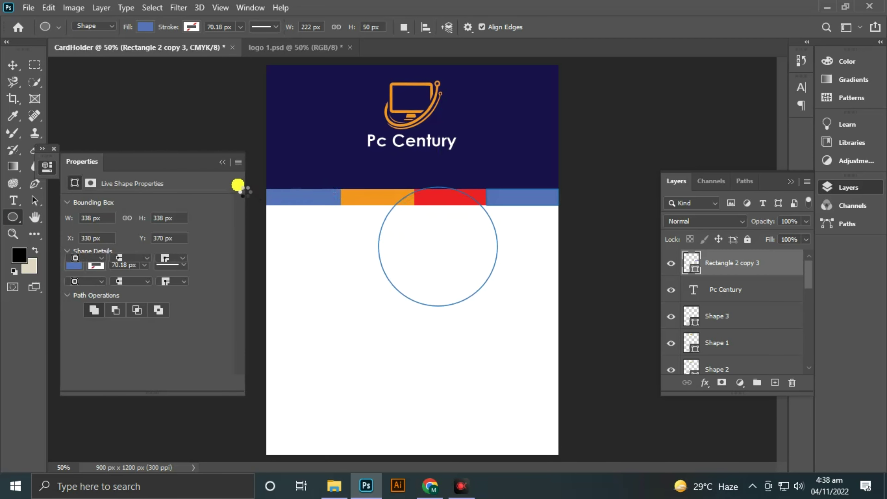
pyautogui.click(192, 28)
pyautogui.click(110, 95)
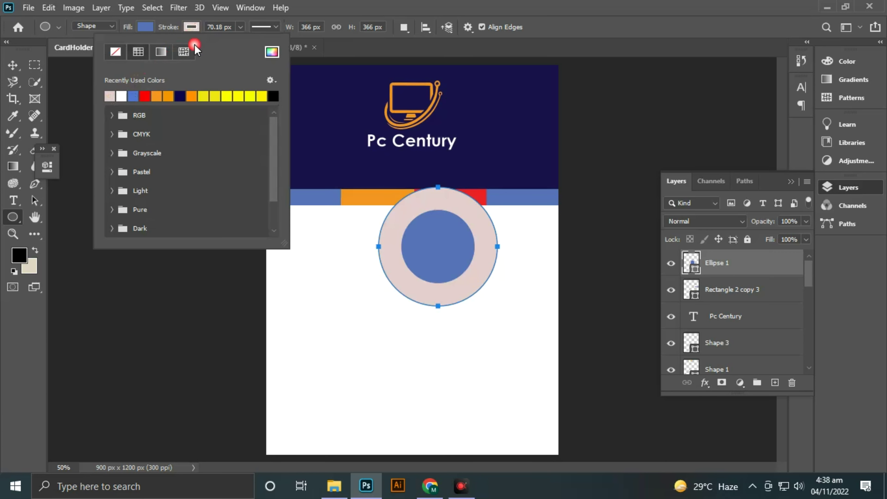
pyautogui.click(240, 27)
pyautogui.moveTo(234, 42); pyautogui.dragTo(228, 46)
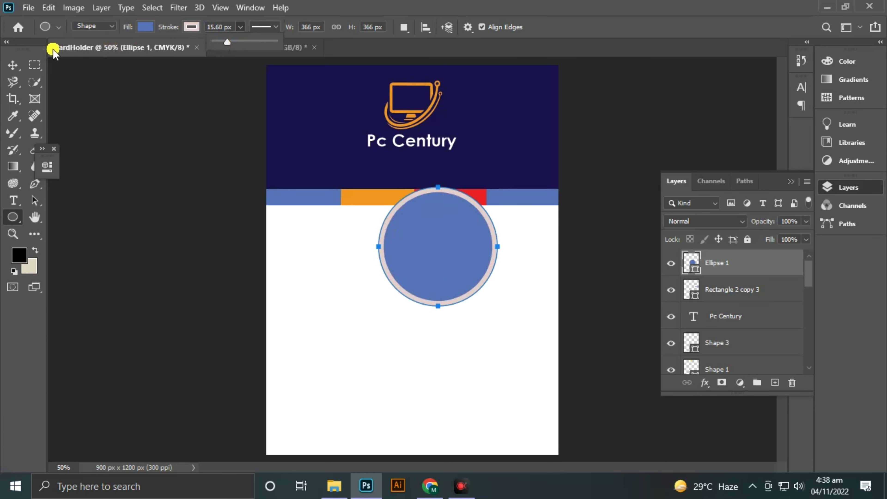
# Move the circle up and centre it under the Pc Century name
pyautogui.click(12, 65)
pyautogui.moveTo(458, 242); pyautogui.dragTo(433, 222)
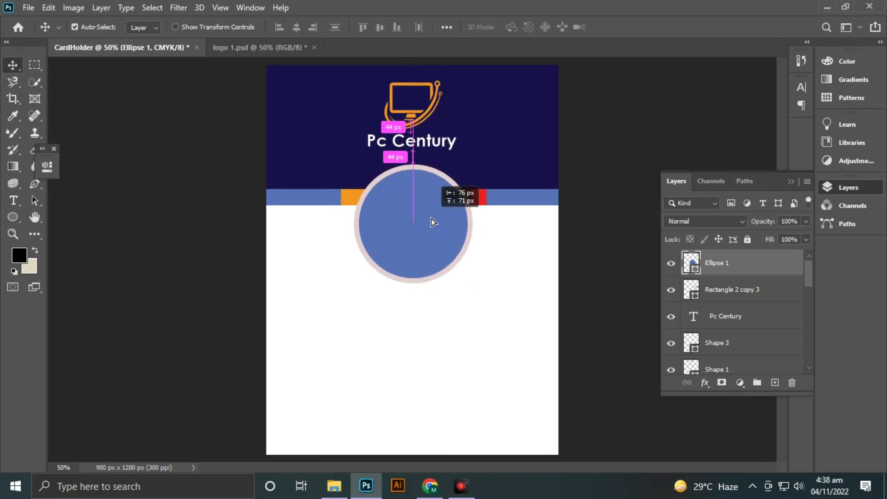
pyautogui.moveTo(432, 222); pyautogui.dragTo(431, 219)
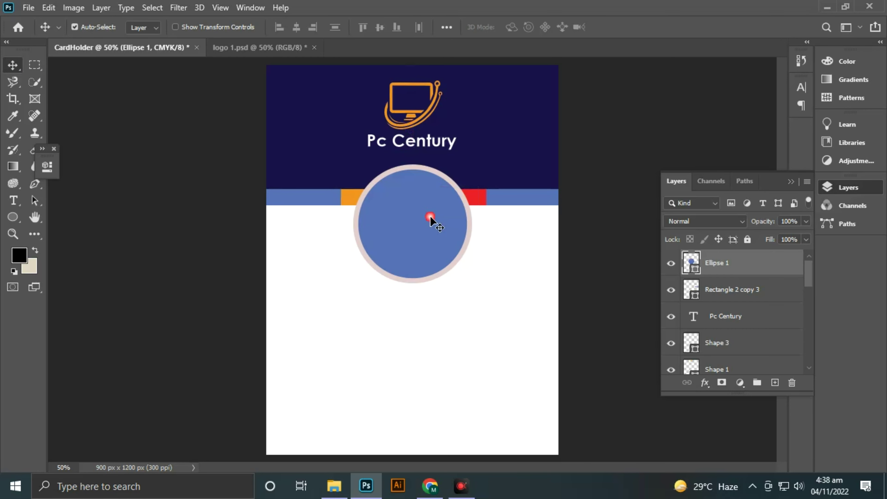
pyautogui.press('Up')
pyautogui.press('Up')
pyautogui.press('Up')
pyautogui.press('Up')
pyautogui.press('Up')
pyautogui.press('Up')
pyautogui.press('Up')
pyautogui.press('Up')
pyautogui.press('Up')
pyautogui.press('Right')
pyautogui.press('Right')
pyautogui.press('Right')
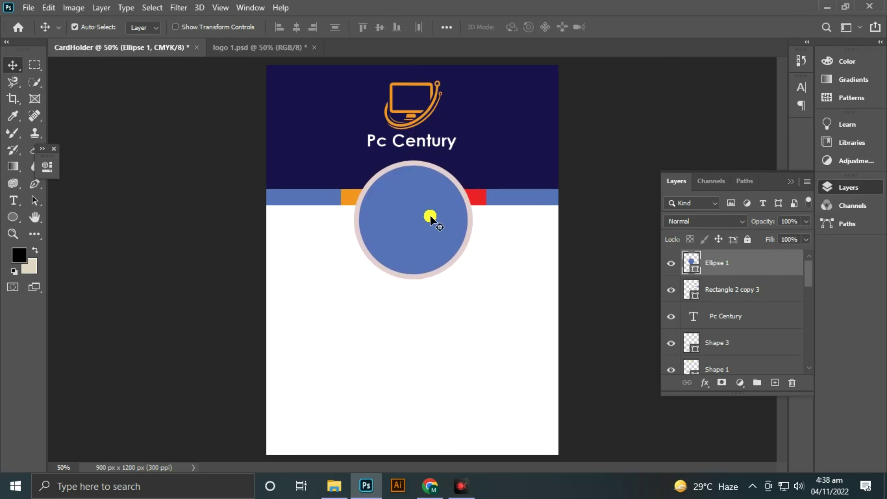
pyautogui.press('Up')
pyautogui.press('Up')
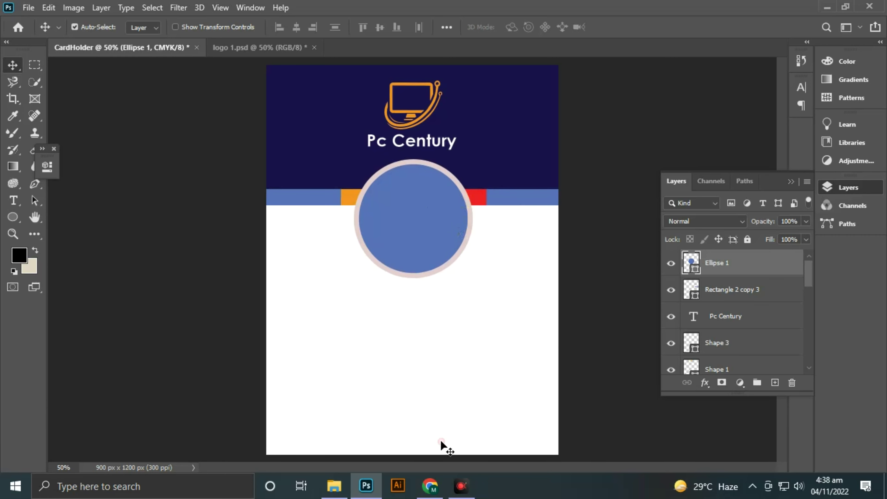
# Place the portrait photo as a linked file, scaled and positioned under the logo
pyautogui.click(30, 11)
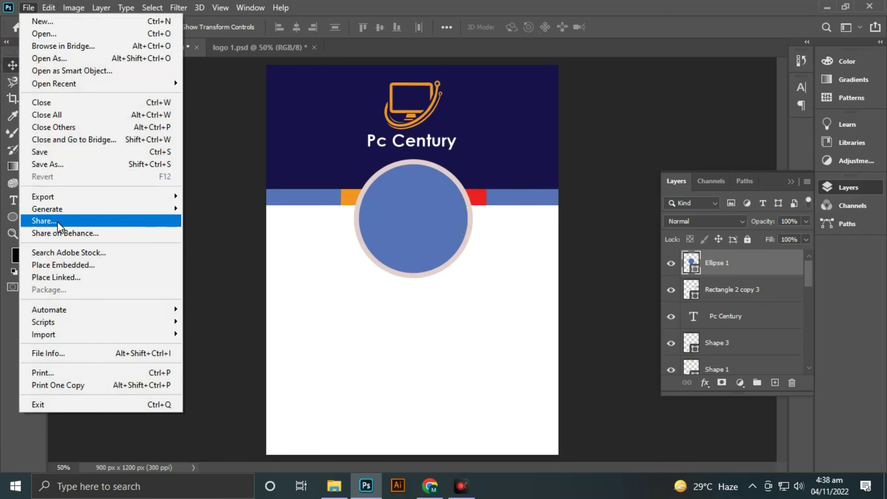
pyautogui.click(61, 278)
pyautogui.click(147, 237)
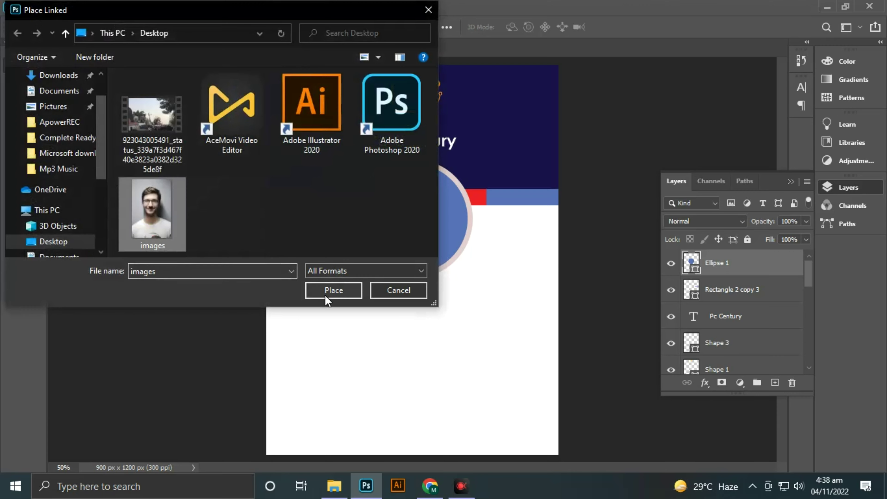
pyautogui.click(328, 291)
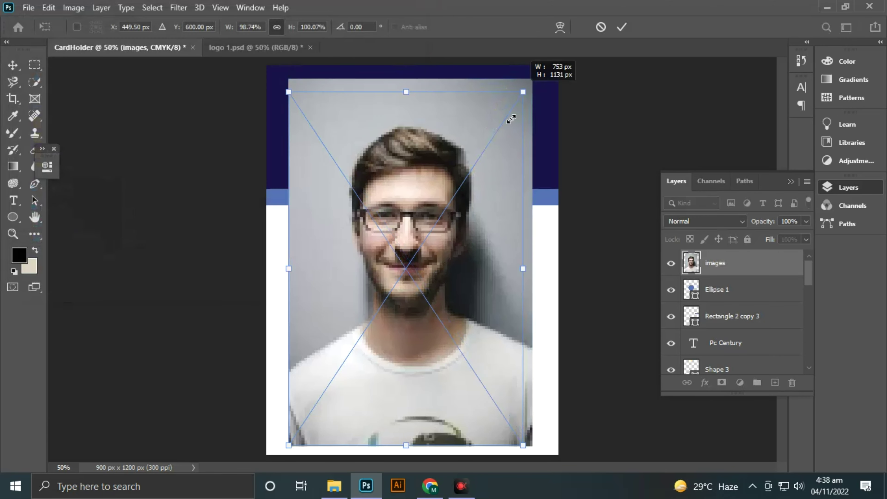
pyautogui.moveTo(527, 74); pyautogui.dragTo(445, 208)
pyautogui.moveTo(384, 314); pyautogui.dragTo(425, 222)
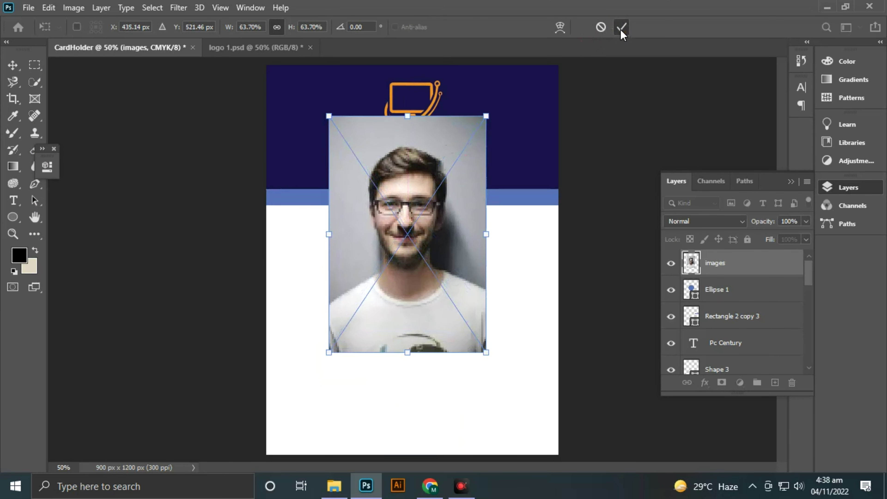
pyautogui.click(621, 28)
# Clip the photo to the circle and resize it so the face fills the circle
pyautogui.rightClick(740, 260)
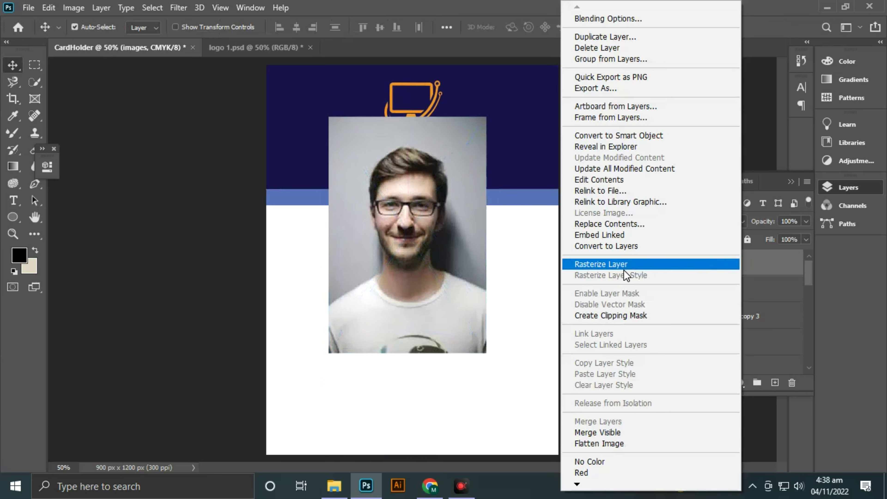
pyautogui.click(636, 314)
pyautogui.hotkey('ctrl', 't')
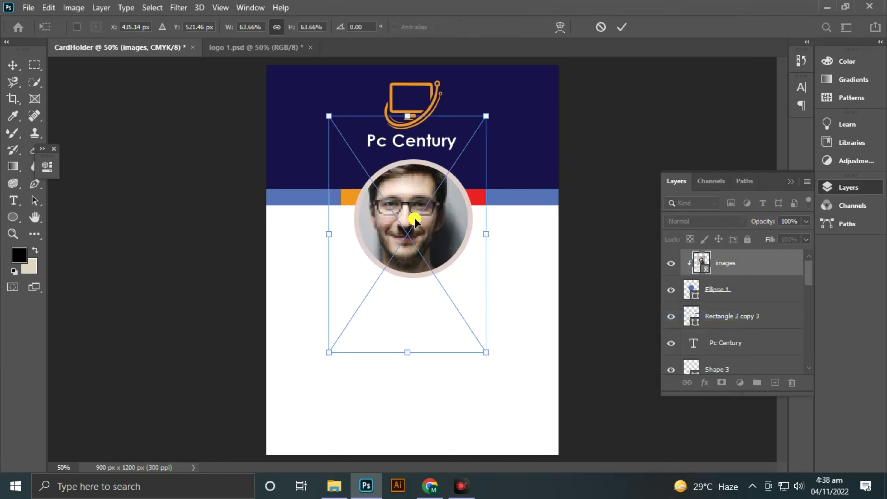
pyautogui.moveTo(328, 117); pyautogui.dragTo(378, 178)
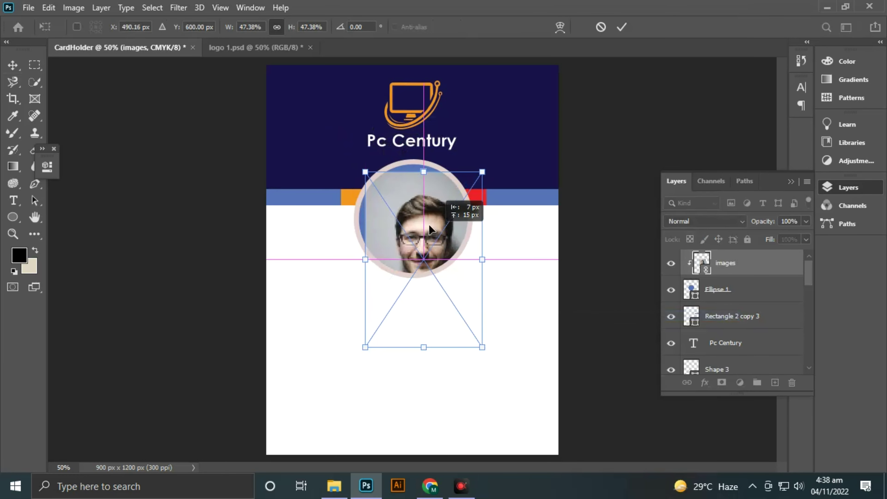
pyautogui.moveTo(453, 209); pyautogui.dragTo(437, 183)
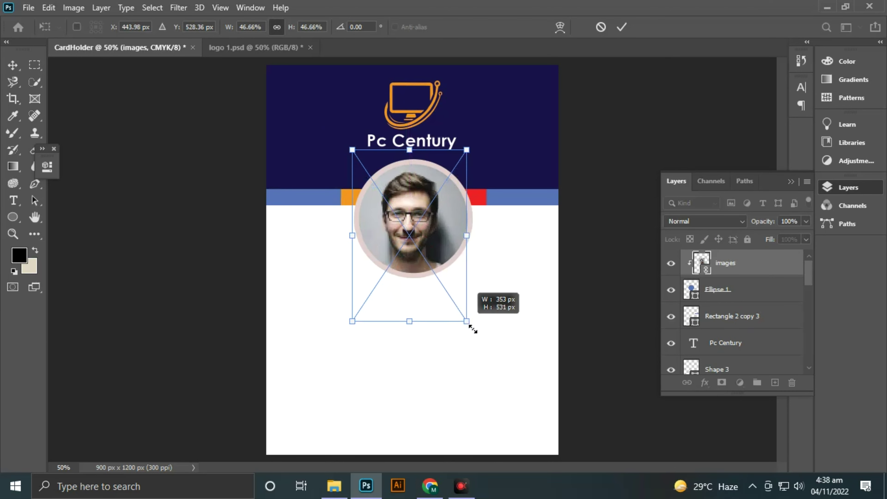
pyautogui.moveTo(467, 332); pyautogui.dragTo(466, 315)
pyautogui.moveTo(398, 293); pyautogui.dragTo(407, 292)
pyautogui.click(620, 28)
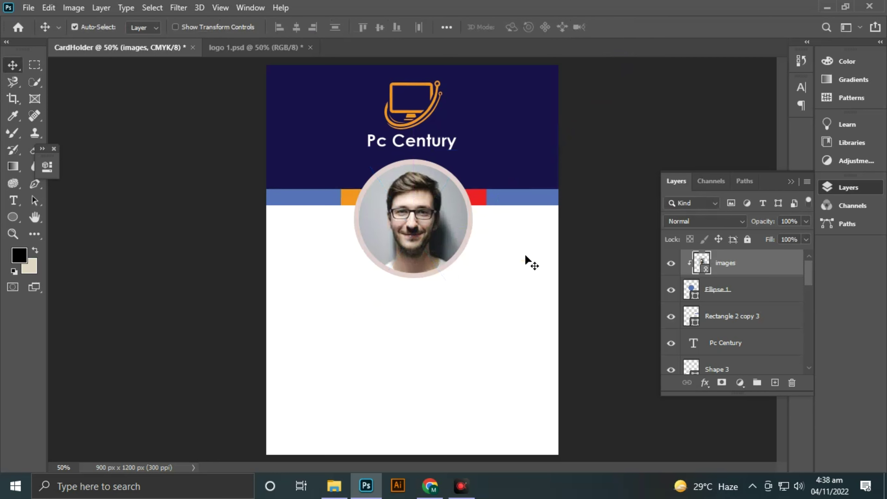
# Scale the photo and circle together to 76.98% and centre them horizontally on the card
pyautogui.moveTo(509, 246); pyautogui.dragTo(318, 275)
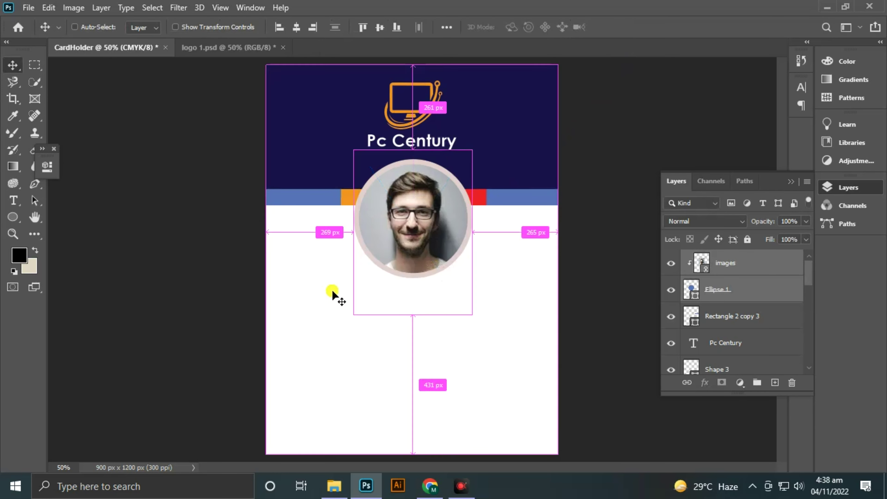
pyautogui.hotkey('ctrl', 't')
pyautogui.moveTo(478, 317); pyautogui.dragTo(460, 303)
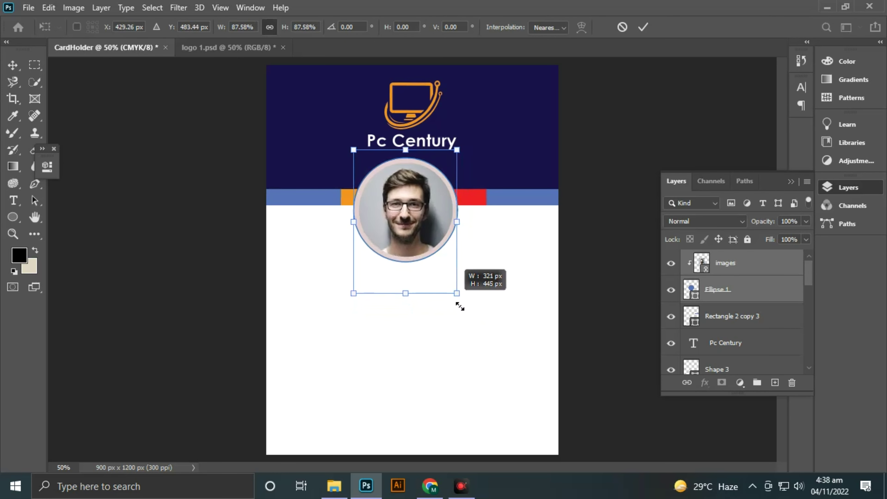
pyautogui.moveTo(410, 232); pyautogui.dragTo(419, 240)
pyautogui.moveTo(467, 298); pyautogui.dragTo(462, 287)
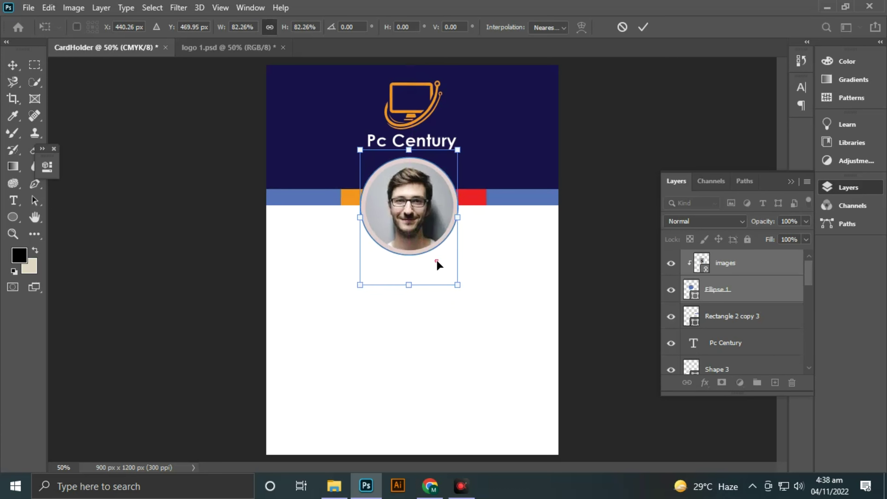
pyautogui.moveTo(433, 244); pyautogui.dragTo(425, 238)
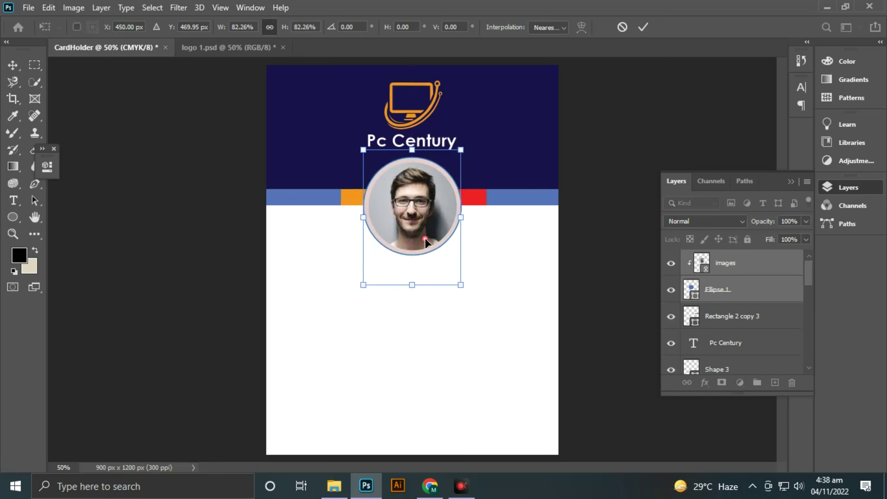
pyautogui.moveTo(467, 292); pyautogui.dragTo(460, 285)
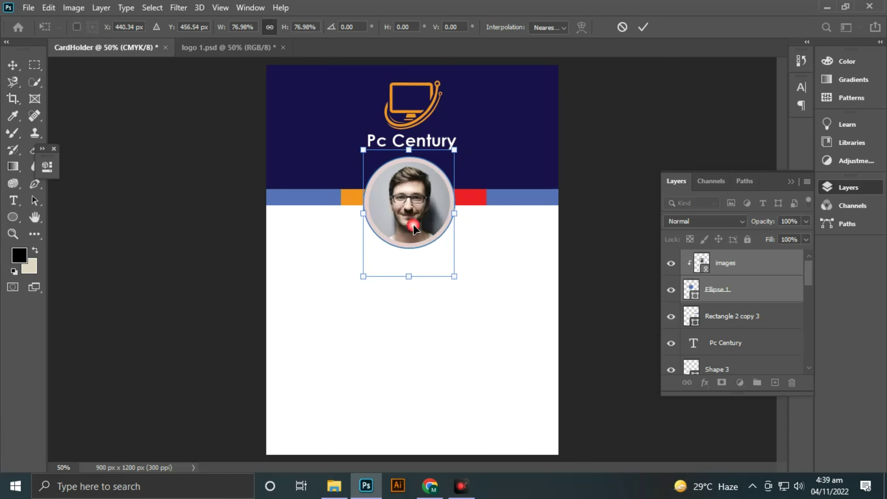
pyautogui.moveTo(414, 223); pyautogui.dragTo(416, 232)
pyautogui.click(641, 27)
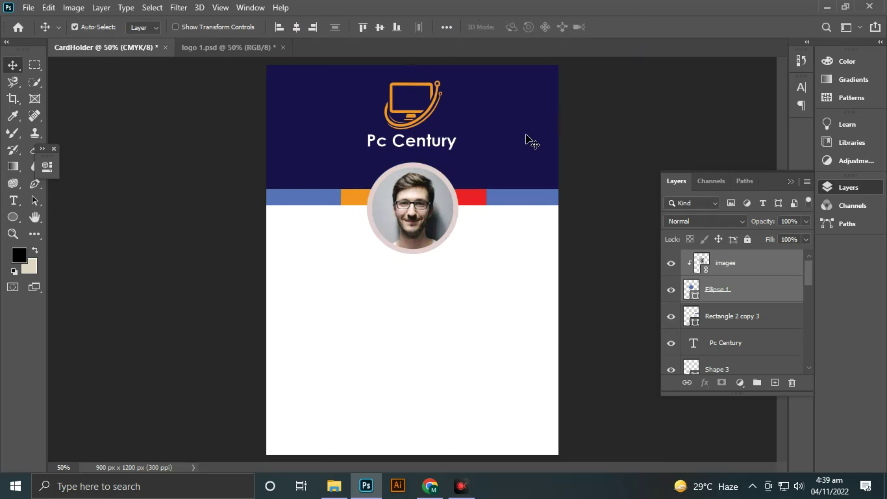
# Type the cardholder's name below the photo and set it to 14 pt black
pyautogui.press('t')
pyautogui.click(388, 296)
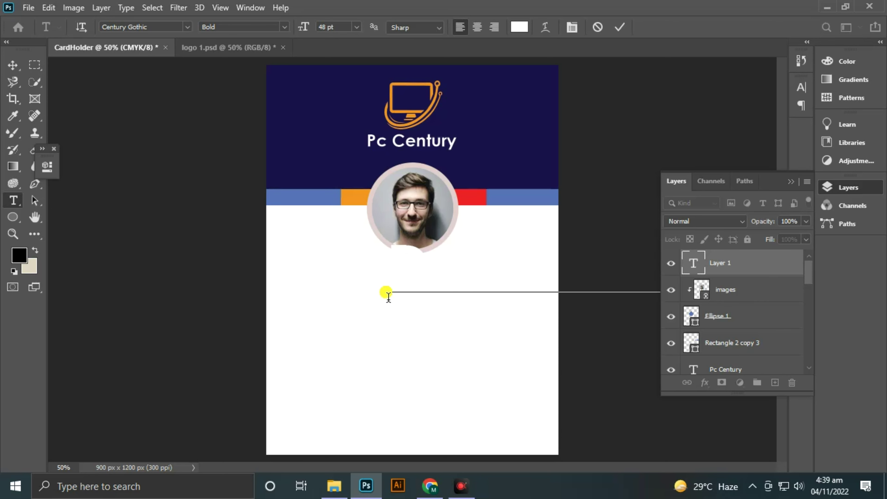
pyautogui.click(620, 26)
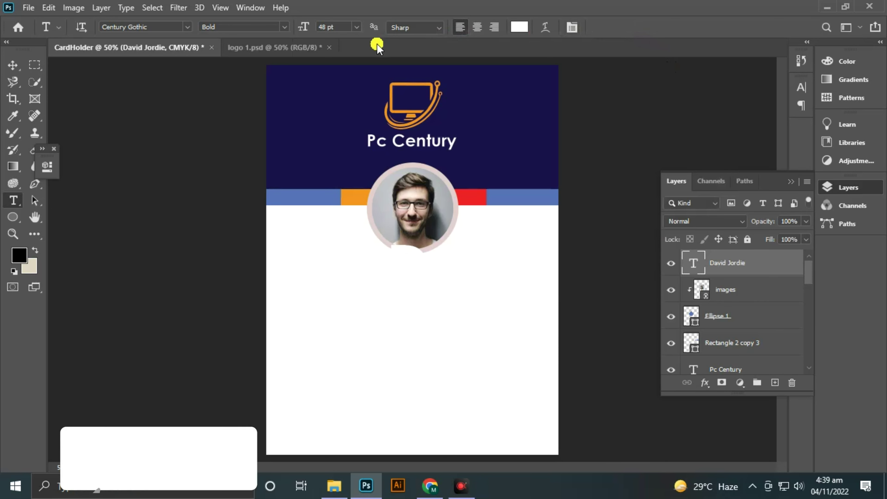
pyautogui.click(356, 26)
pyautogui.click(336, 112)
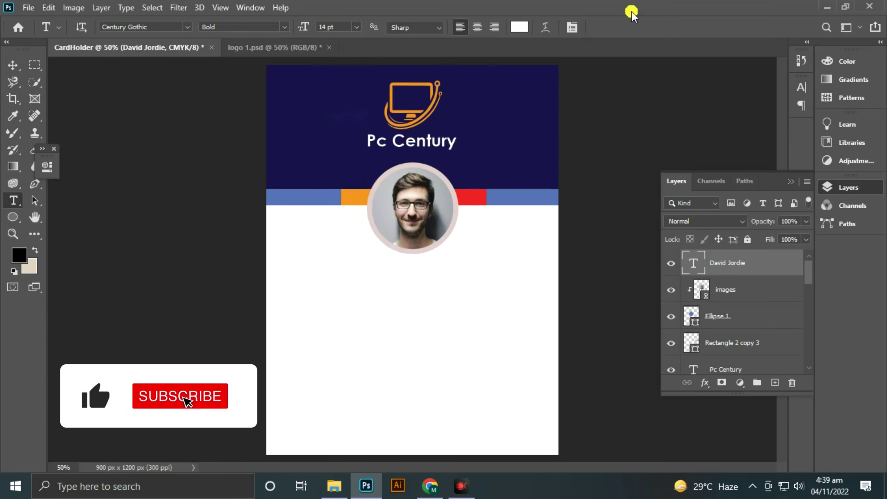
pyautogui.click(529, 29)
pyautogui.click(644, 366)
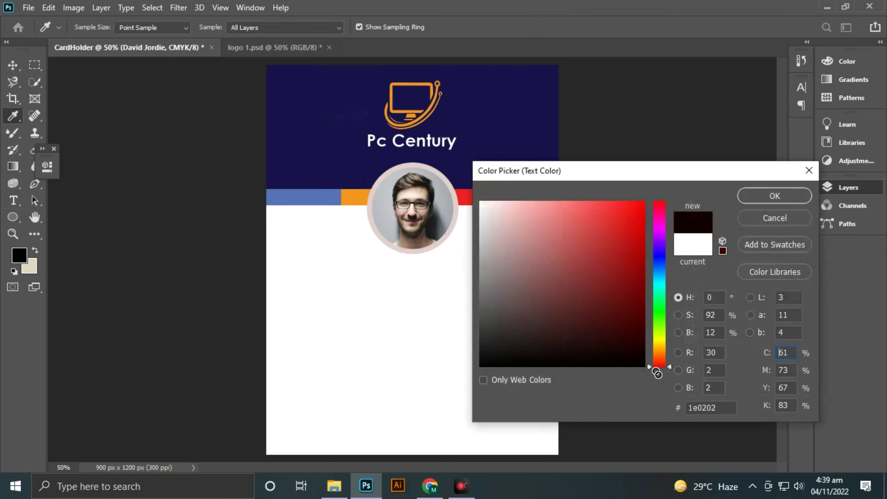
pyautogui.click(767, 197)
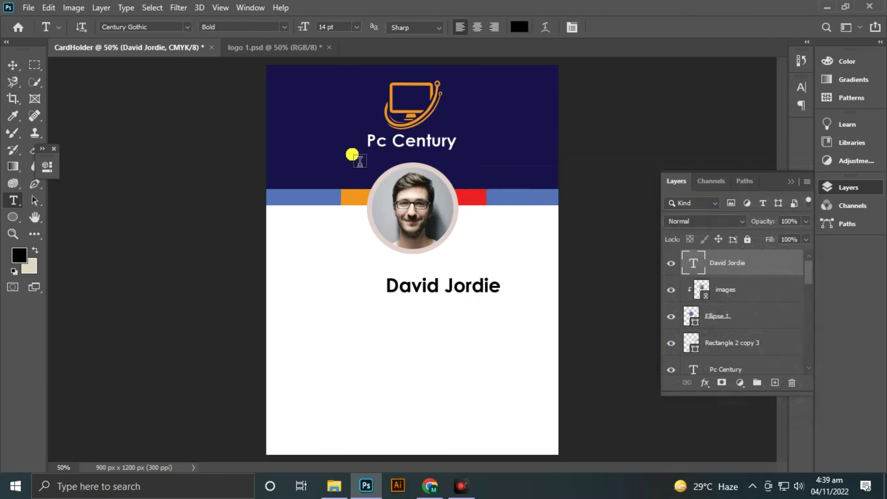
# Centre the name text just beneath the photo circle
pyautogui.click(13, 65)
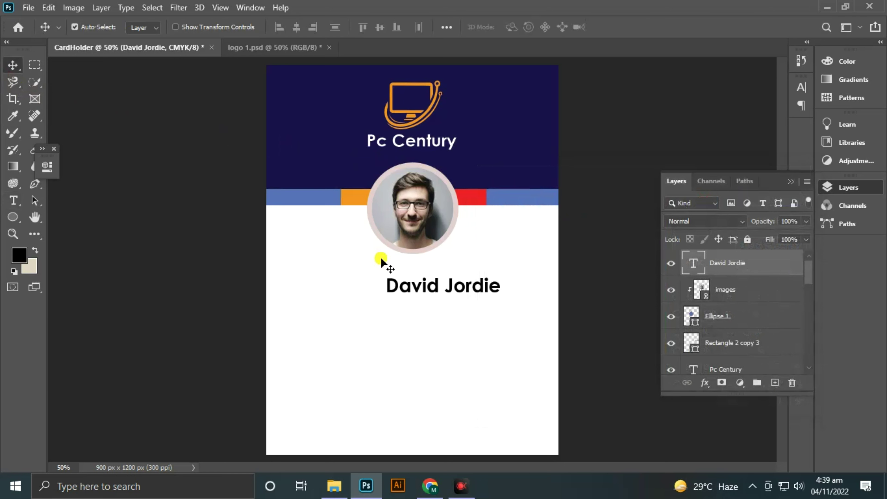
pyautogui.moveTo(475, 291)
pyautogui.mouseDown()
pyautogui.moveTo(452, 287)
pyautogui.moveTo(447, 277)
pyautogui.mouseUp()
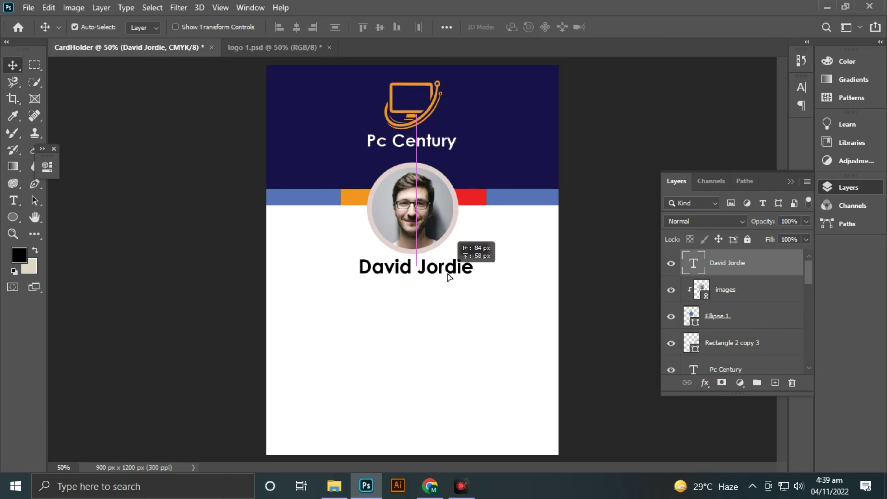
pyautogui.moveTo(447, 277); pyautogui.dragTo(446, 276)
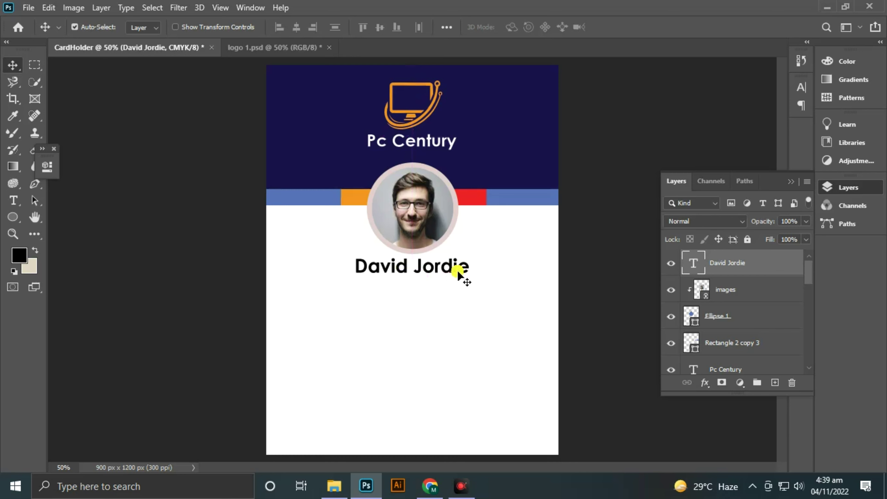
pyautogui.click(13, 200)
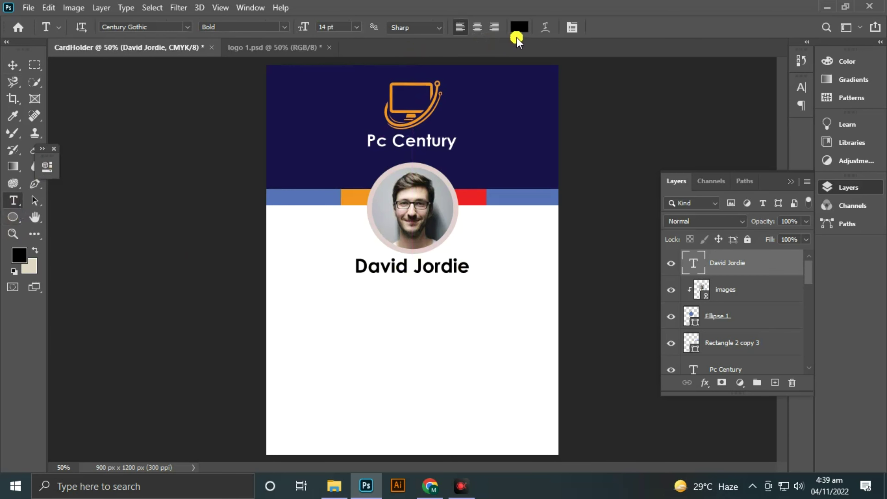
# Recolour the name with red sampled from the stripe and fine-tune its centring
pyautogui.click(520, 30)
pyautogui.click(351, 205)
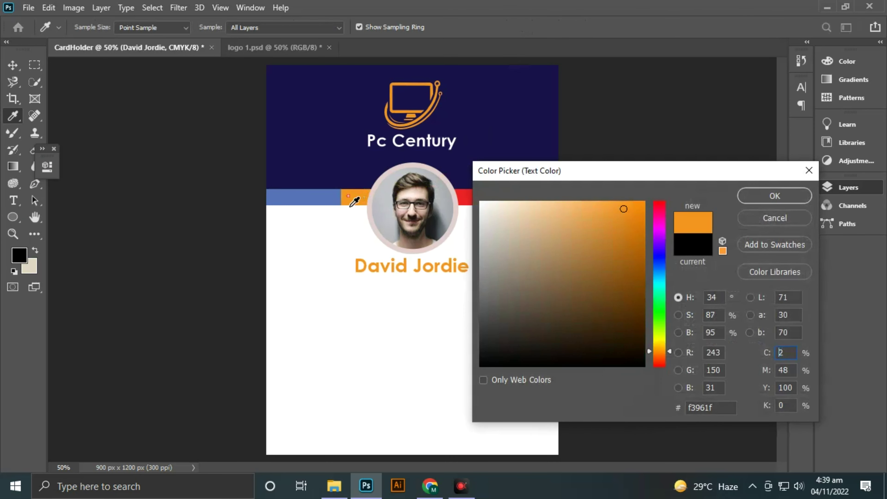
pyautogui.click(464, 206)
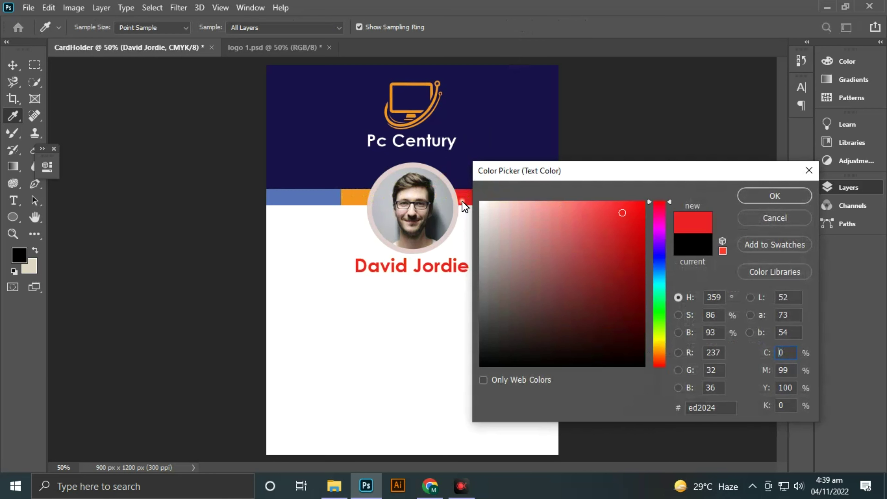
pyautogui.click(752, 196)
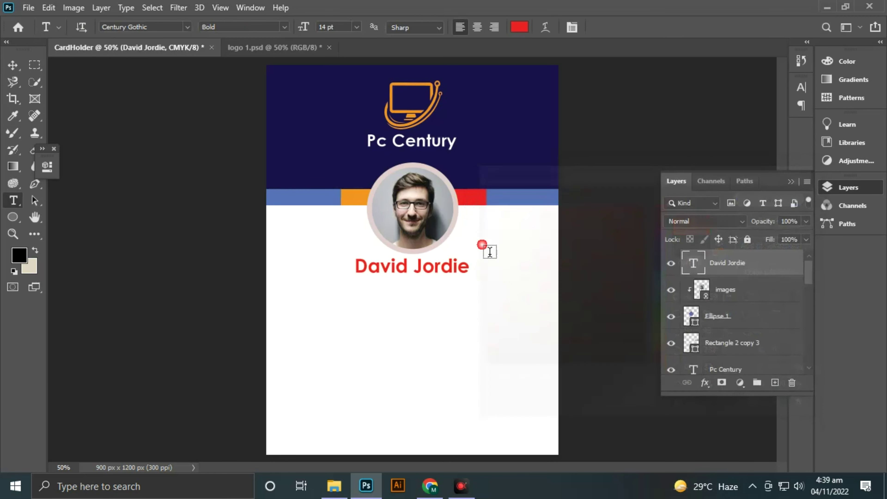
pyautogui.press('v')
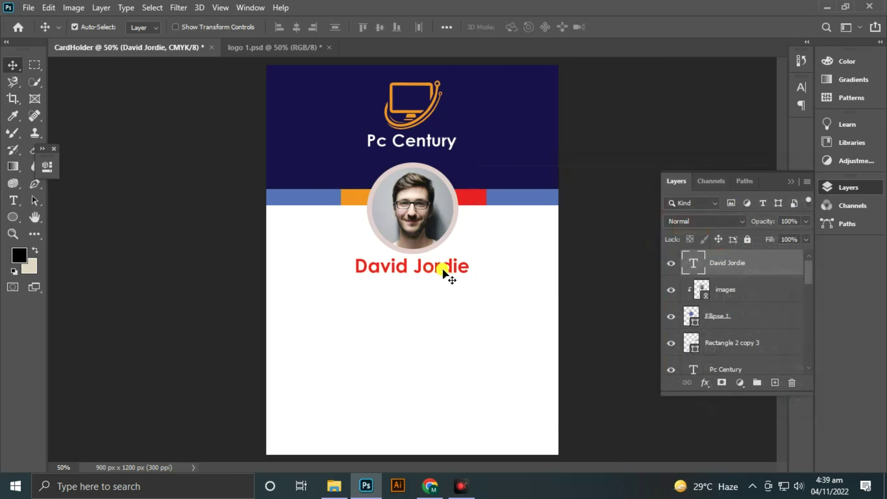
pyautogui.moveTo(443, 272); pyautogui.dragTo(444, 271)
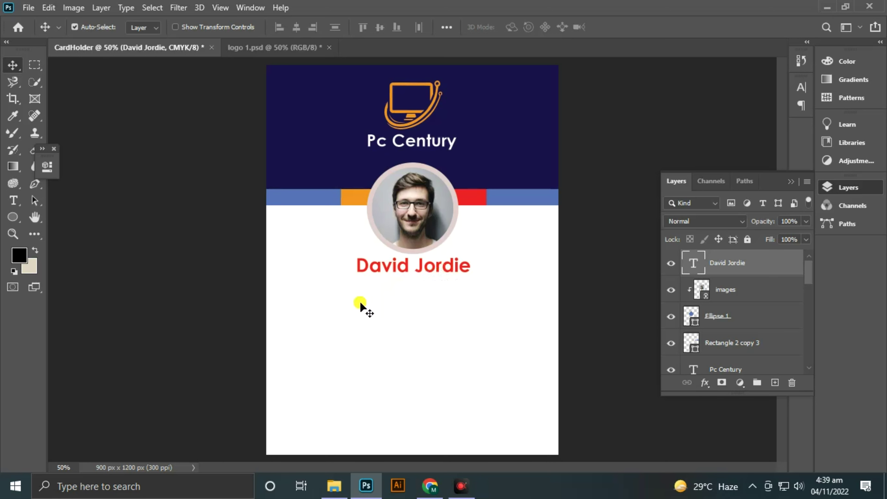
# Type CREATIVE DESIGNER on a new line and centre it under the red name
pyautogui.press('t')
pyautogui.click(388, 328)
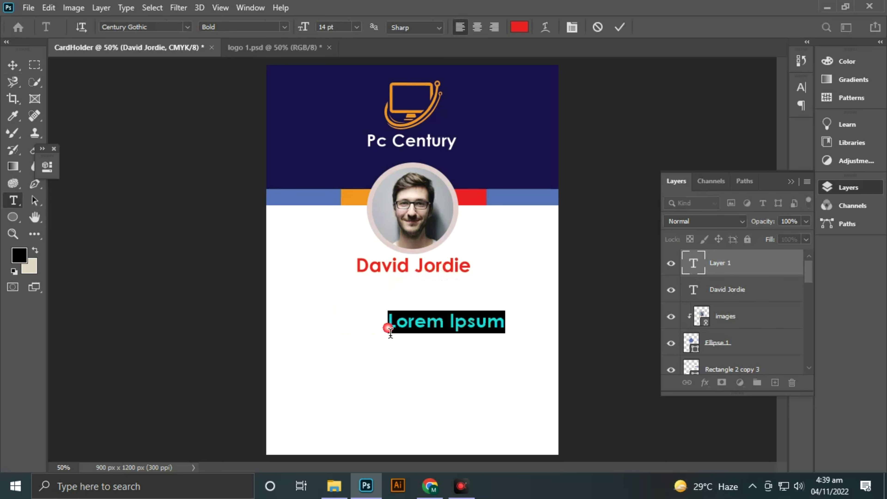
pyautogui.press('BackSpace')
pyautogui.write('CREATIVE DESIGNE')
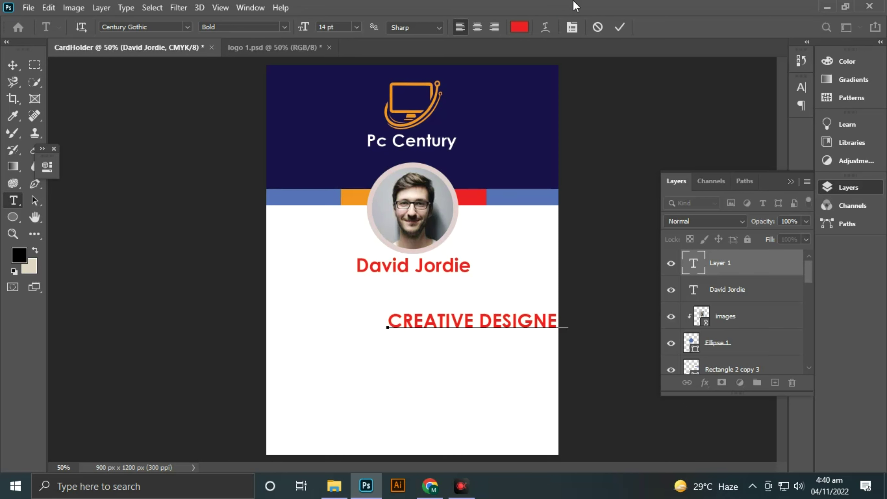
pyautogui.click(619, 26)
pyautogui.press('v')
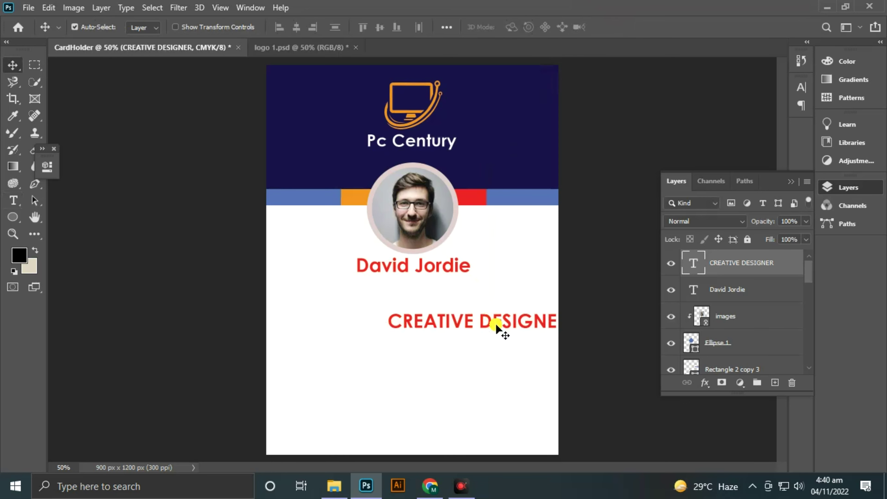
pyautogui.moveTo(498, 327); pyautogui.dragTo(443, 301)
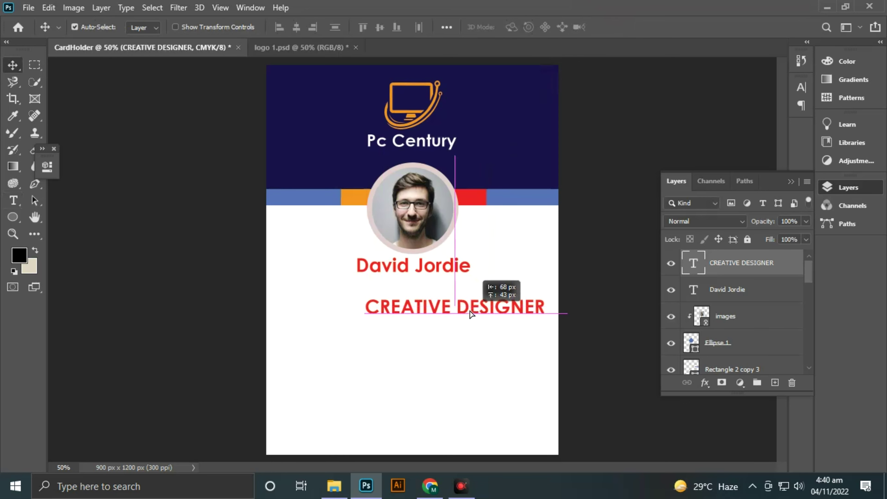
# Make the title near-black at 10 pt and move it closer to the name
pyautogui.click(13, 200)
pyautogui.click(519, 27)
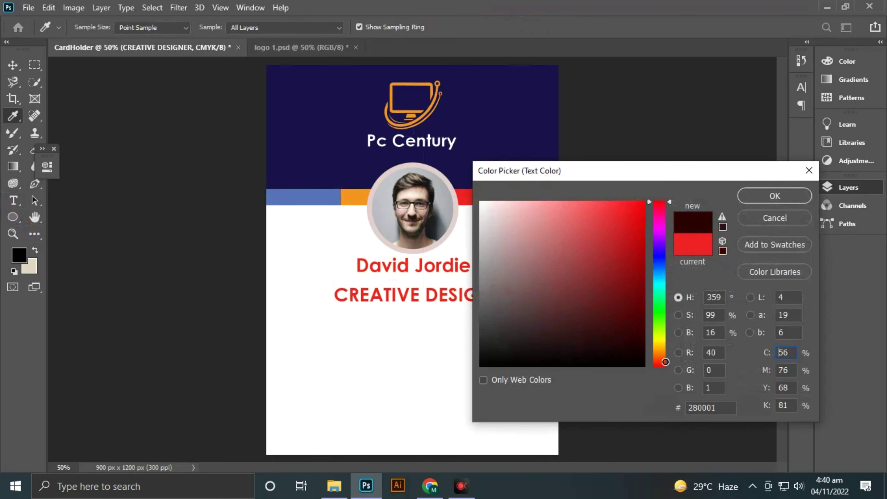
pyautogui.click(722, 227)
pyautogui.click(772, 195)
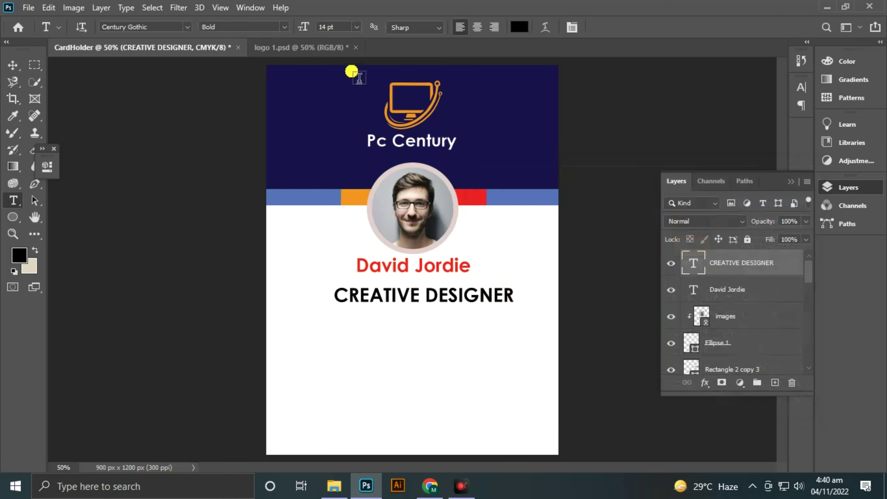
pyautogui.click(362, 28)
pyautogui.click(340, 85)
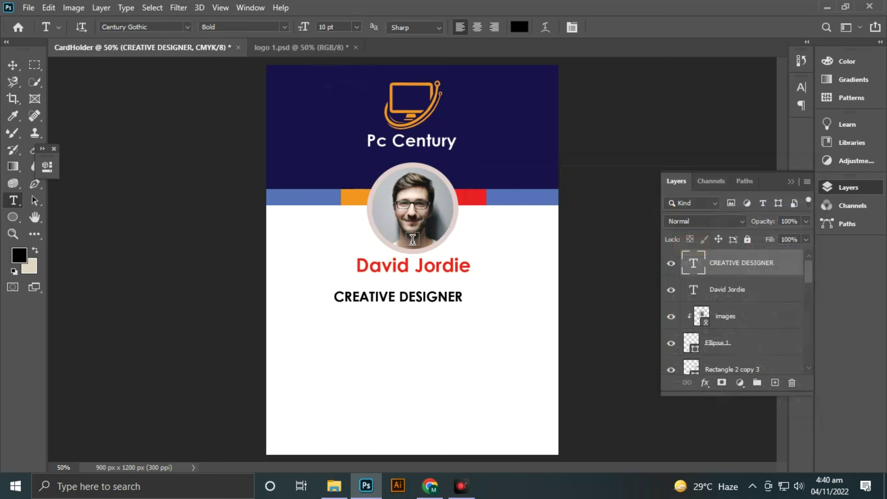
pyautogui.press('v')
pyautogui.moveTo(415, 298); pyautogui.dragTo(429, 289)
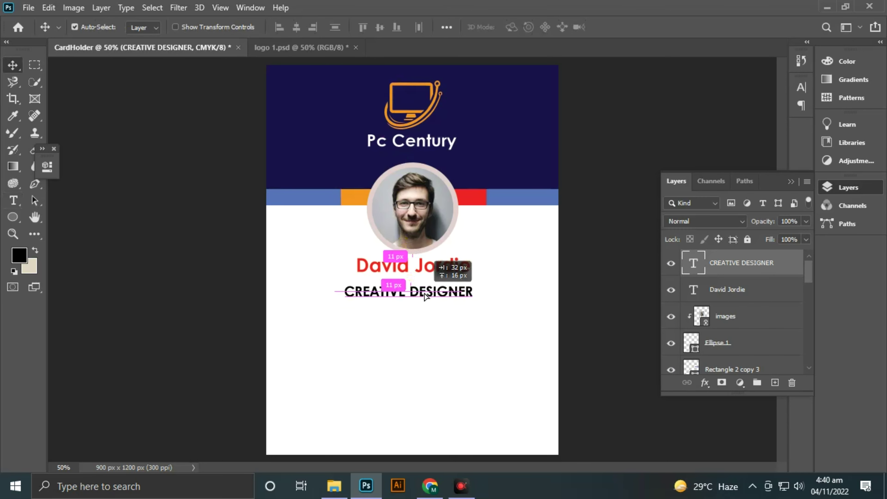
# Shrink the title to 8 pt and nudge it up and right
pyautogui.click(13, 200)
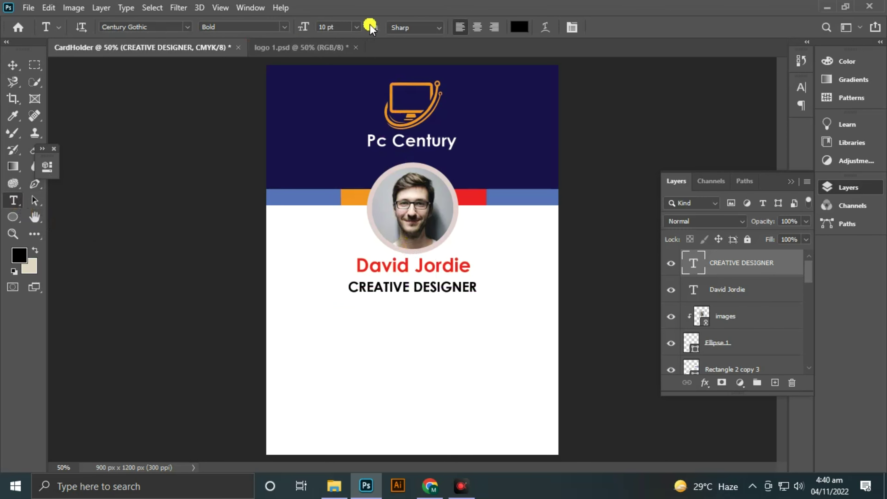
pyautogui.click(357, 27)
pyautogui.click(338, 65)
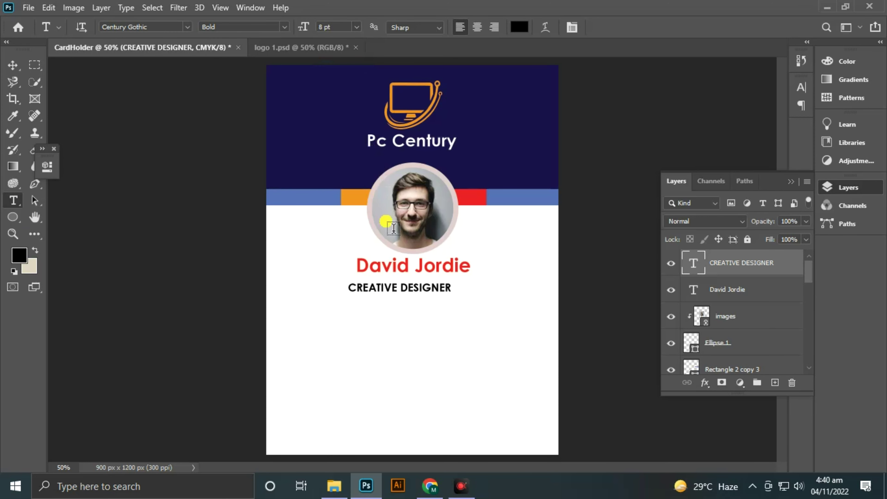
pyautogui.press('v')
pyautogui.moveTo(416, 288); pyautogui.dragTo(428, 284)
# Reduce the title size further and re-centre it just beneath the name
pyautogui.click(13, 200)
pyautogui.click(356, 26)
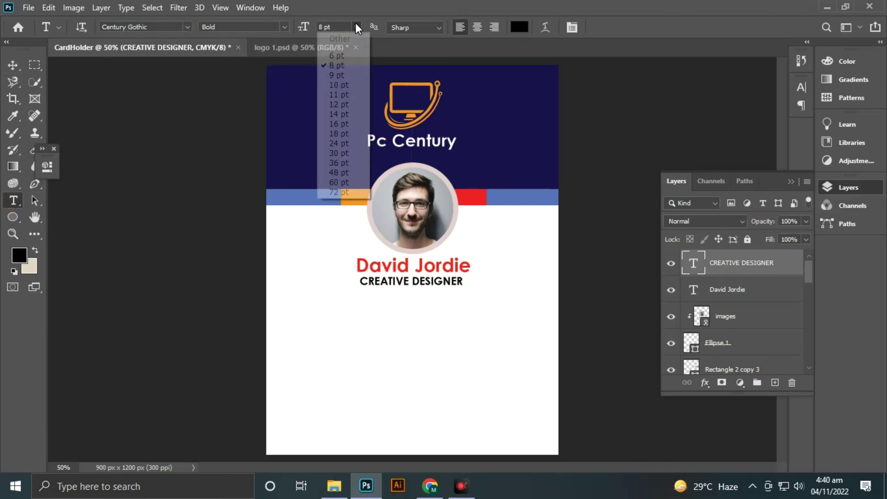
pyautogui.click(340, 55)
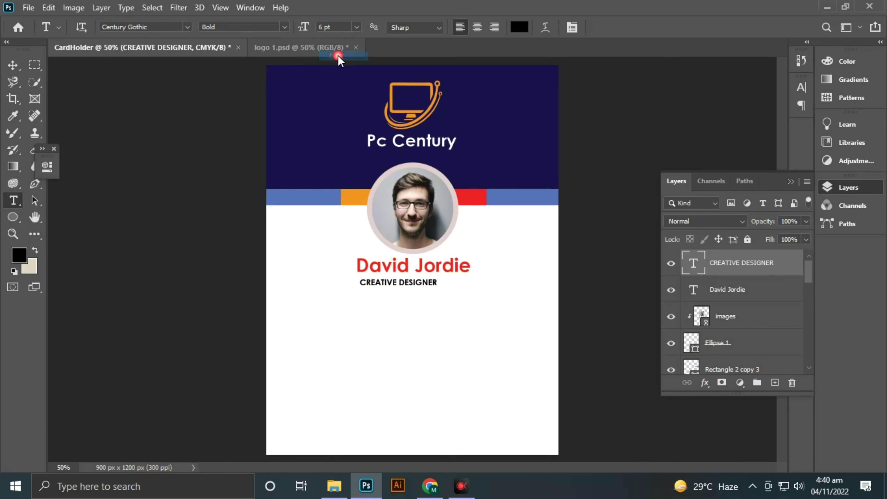
pyautogui.click(13, 65)
pyautogui.moveTo(424, 287); pyautogui.dragTo(438, 285)
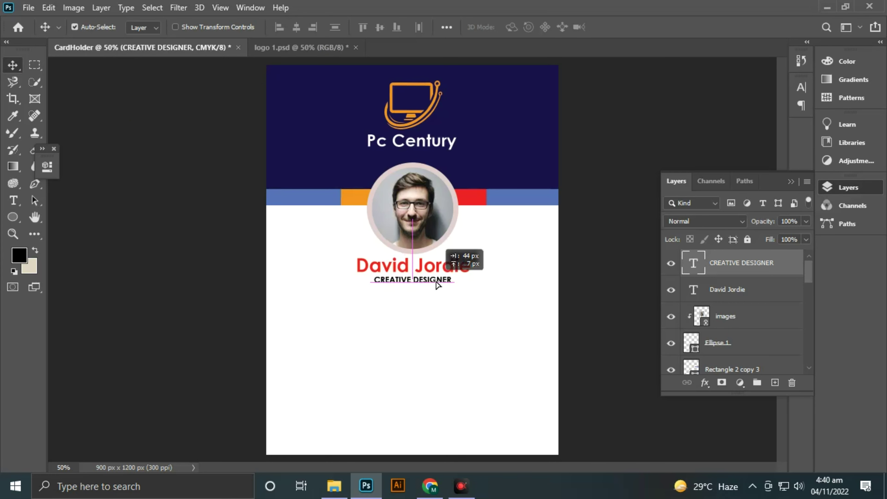
pyautogui.click(13, 200)
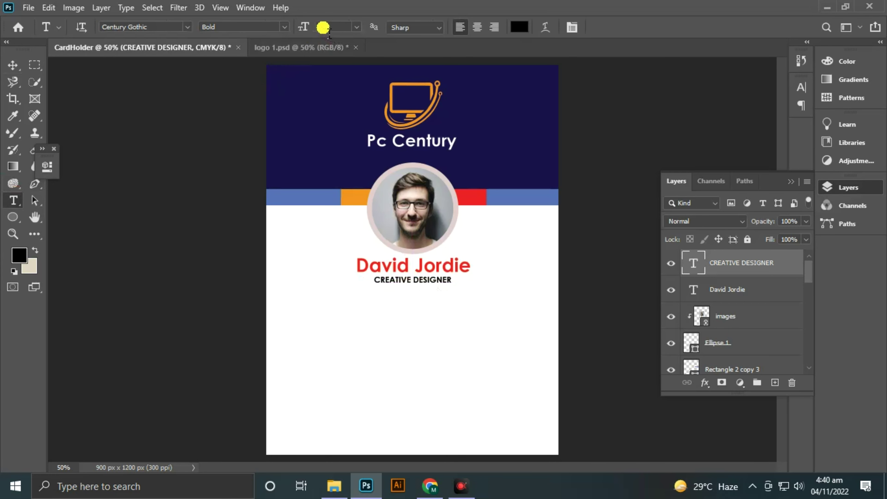
pyautogui.click(13, 65)
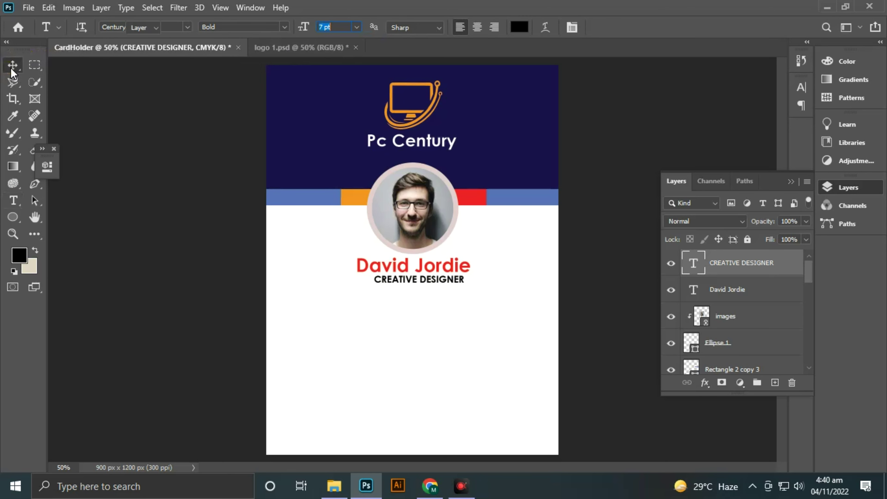
pyautogui.moveTo(453, 280); pyautogui.dragTo(448, 283)
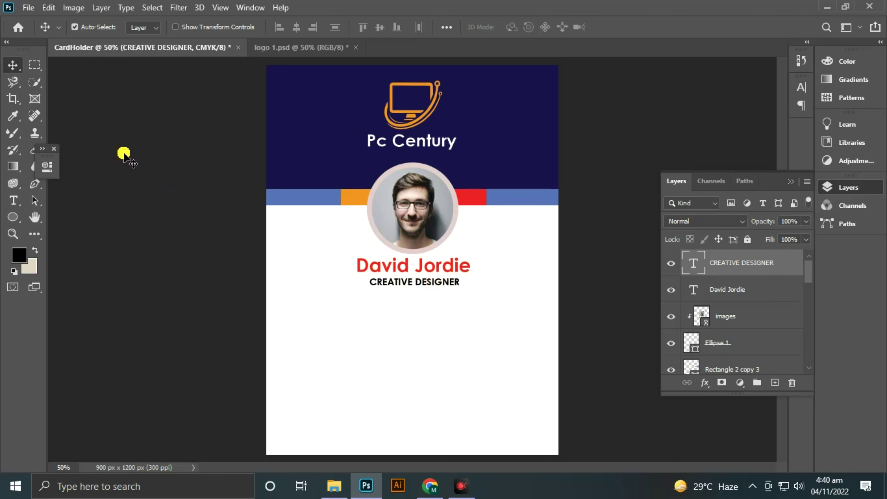
# Draw a small orange rectangle with no outline at the card's left edge
pyautogui.click(13, 216)
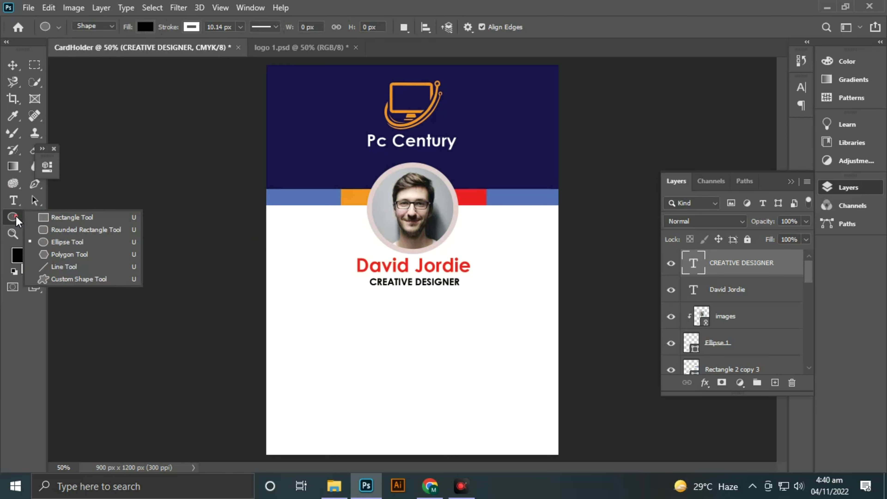
pyautogui.click(44, 218)
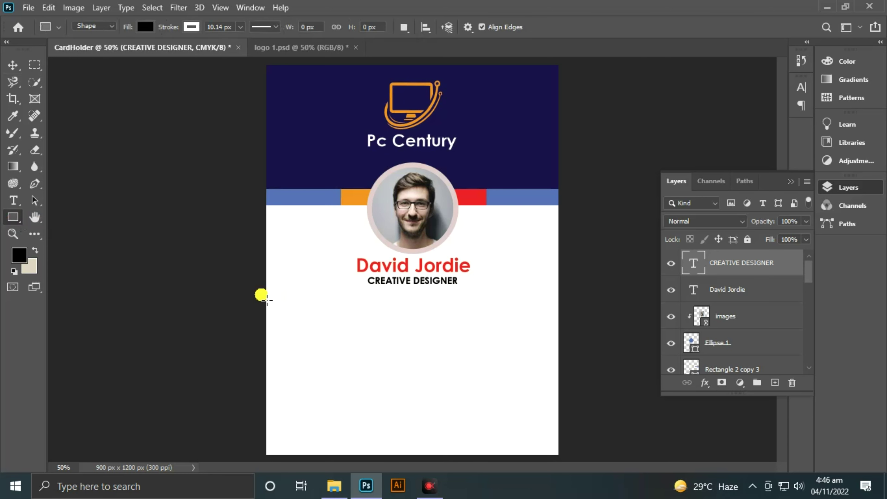
pyautogui.moveTo(266, 296); pyautogui.dragTo(301, 316)
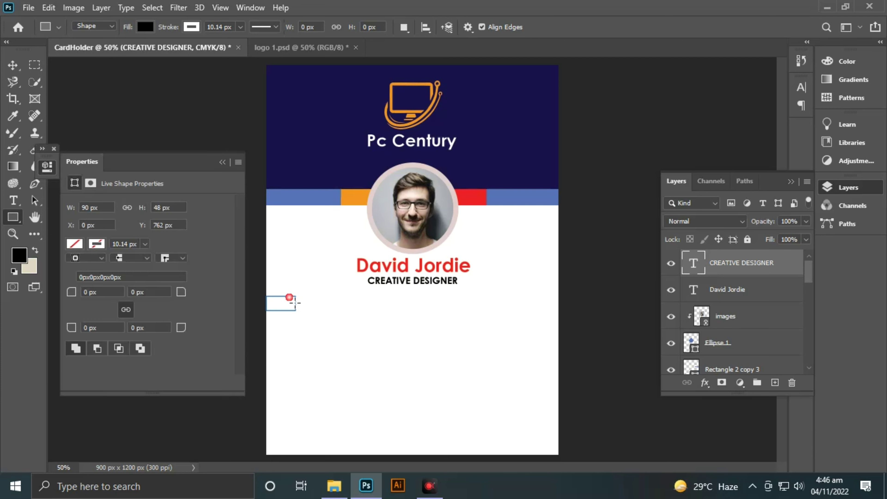
pyautogui.click(222, 162)
pyautogui.click(192, 27)
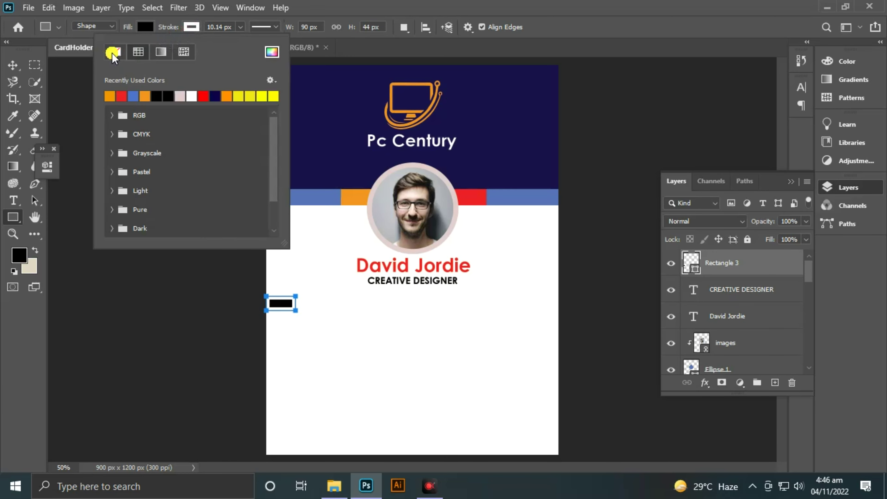
pyautogui.click(115, 51)
pyautogui.click(12, 62)
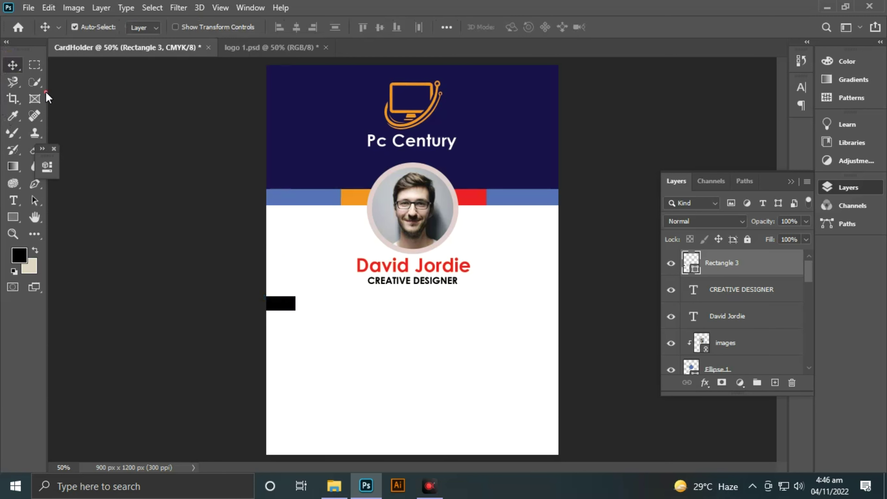
pyautogui.click(13, 216)
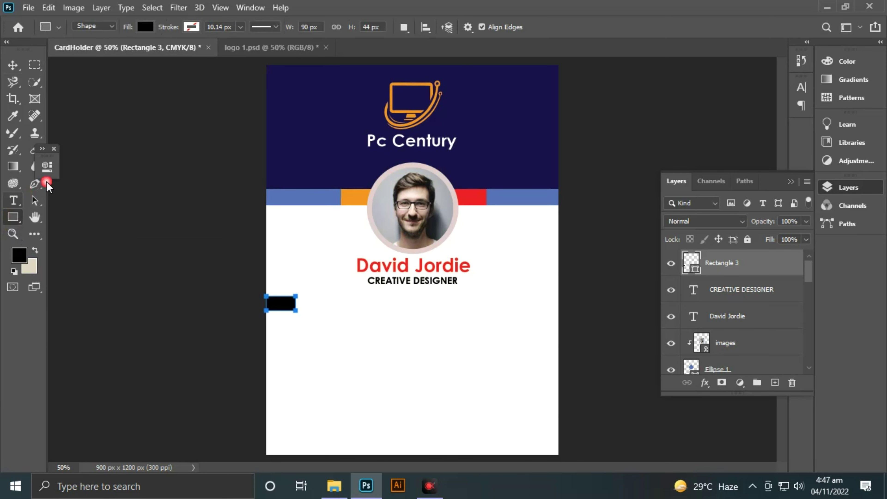
pyautogui.click(145, 28)
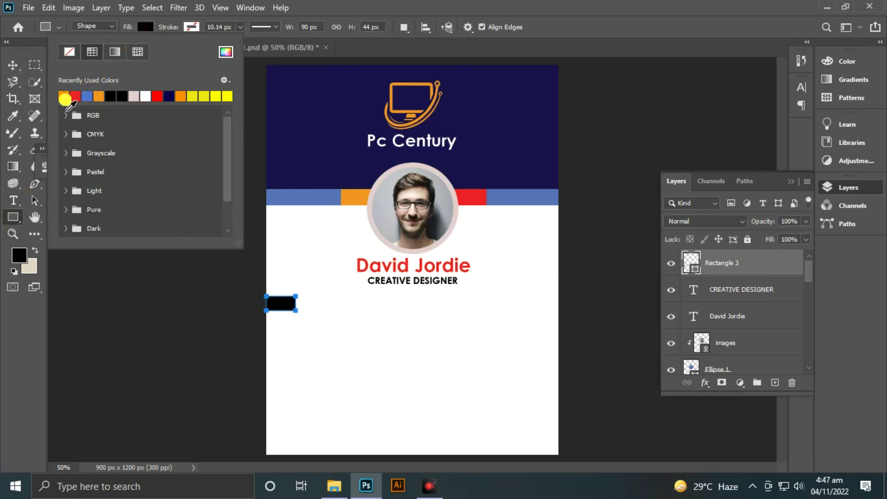
pyautogui.click(65, 98)
pyautogui.click(18, 66)
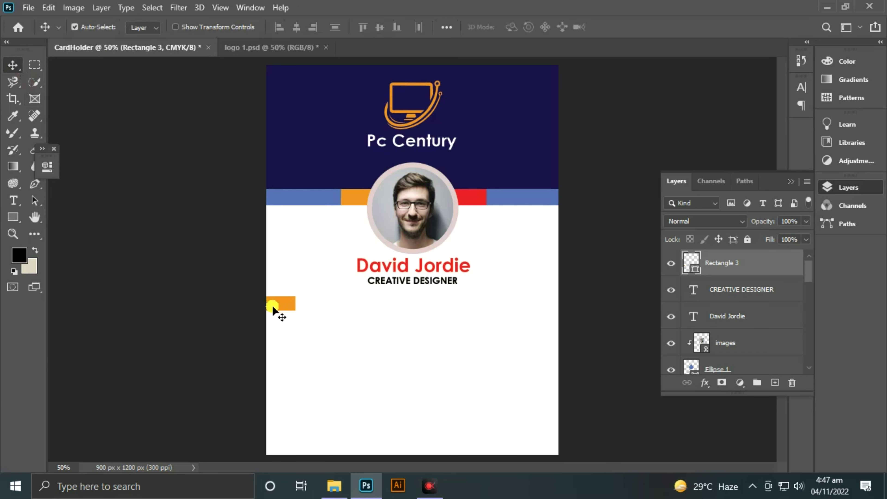
# Add a blue copy of the block directly below the orange one
pyautogui.keyDown('alt'); pyautogui.click(285, 306); pyautogui.keyUp('alt')
pyautogui.moveTo(286, 306); pyautogui.dragTo(285, 319)
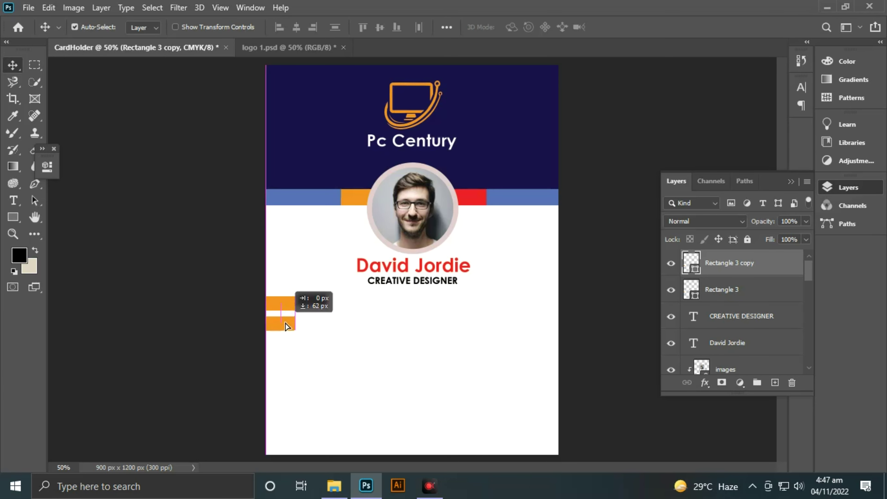
pyautogui.click(13, 216)
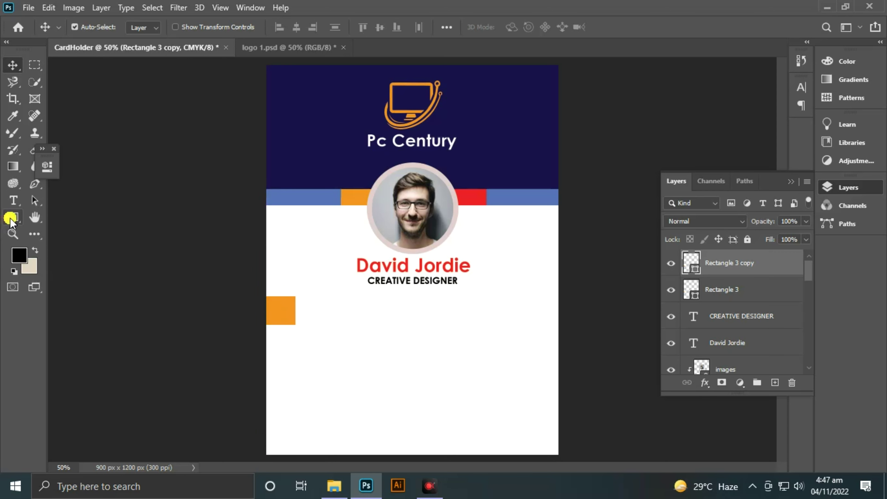
pyautogui.click(146, 28)
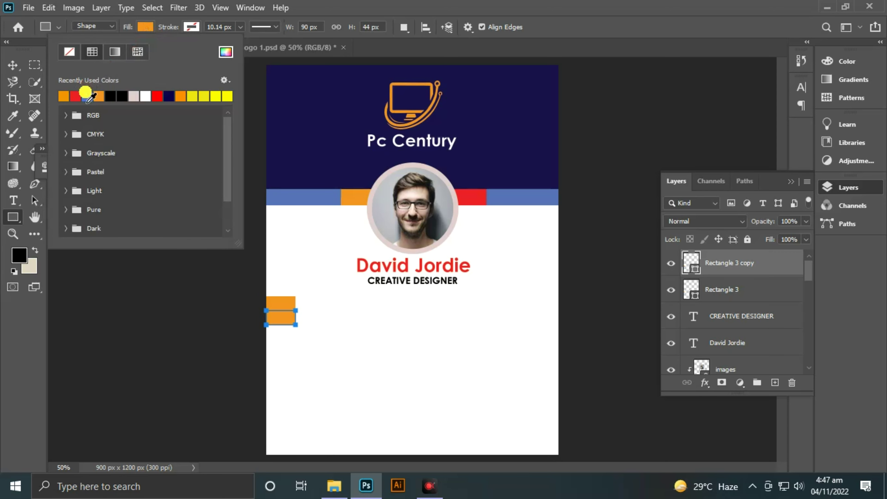
pyautogui.click(86, 95)
pyautogui.click(12, 66)
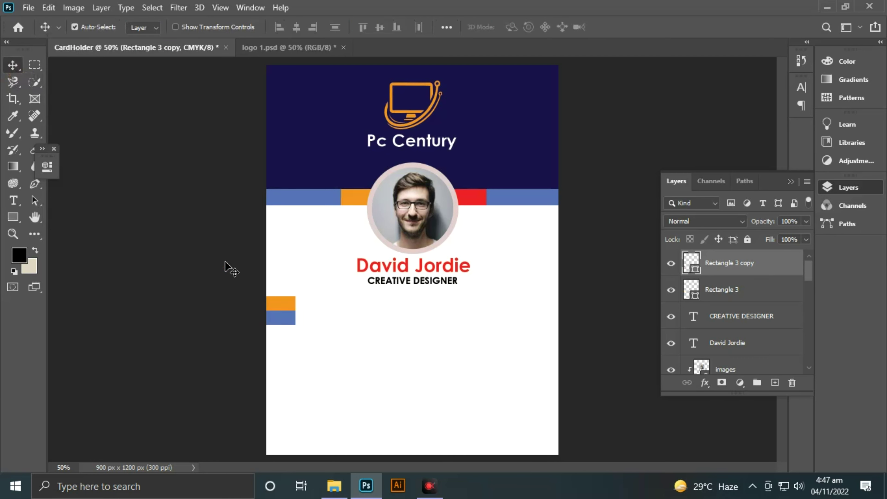
# Add a third block below the blue one, filled with a custom olive shade
pyautogui.hotkey('ctrl', 'j')
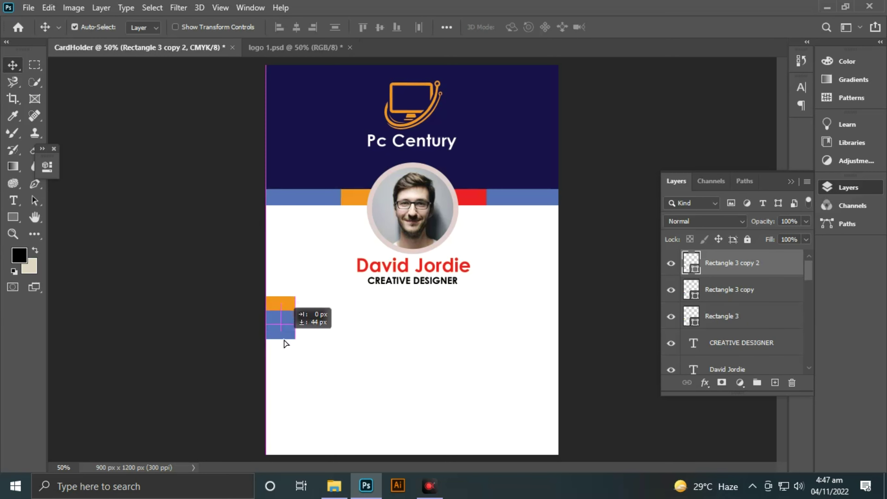
pyautogui.moveTo(284, 323); pyautogui.dragTo(285, 339)
pyautogui.click(13, 217)
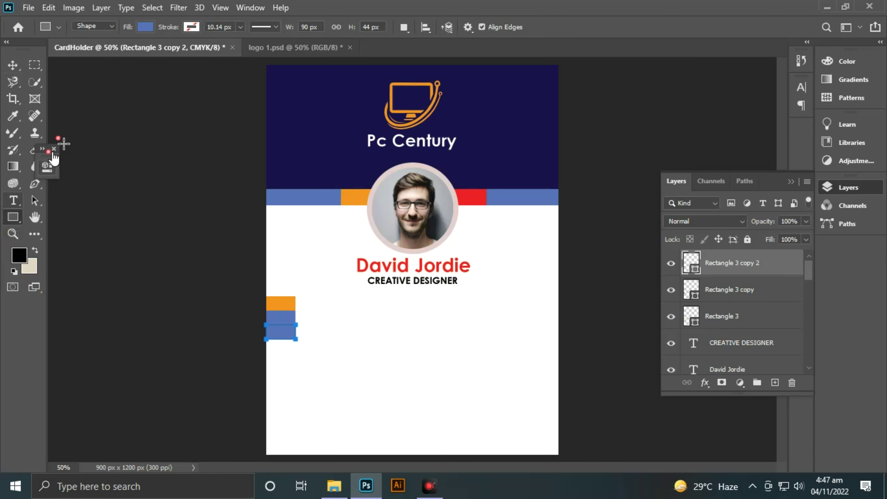
pyautogui.click(145, 26)
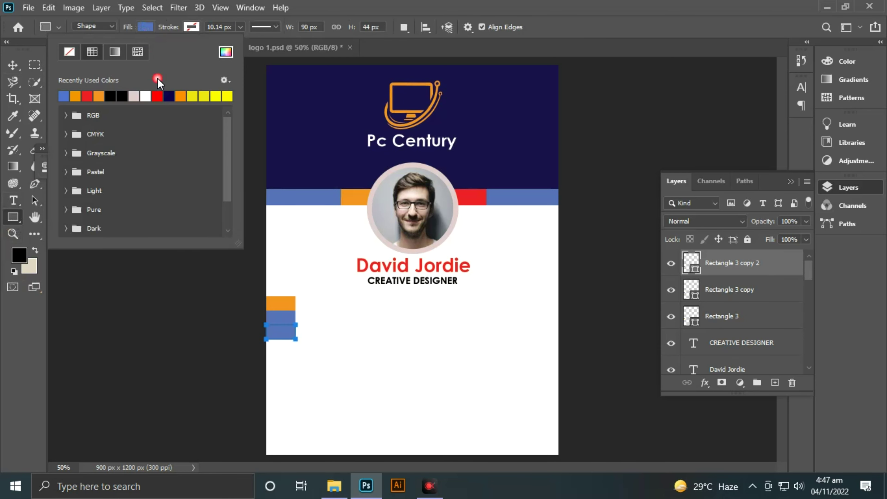
pyautogui.click(226, 52)
pyautogui.moveTo(669, 269)
pyautogui.mouseDown()
pyautogui.moveTo(667, 225)
pyautogui.moveTo(665, 337)
pyautogui.mouseUp()
pyautogui.click(579, 305)
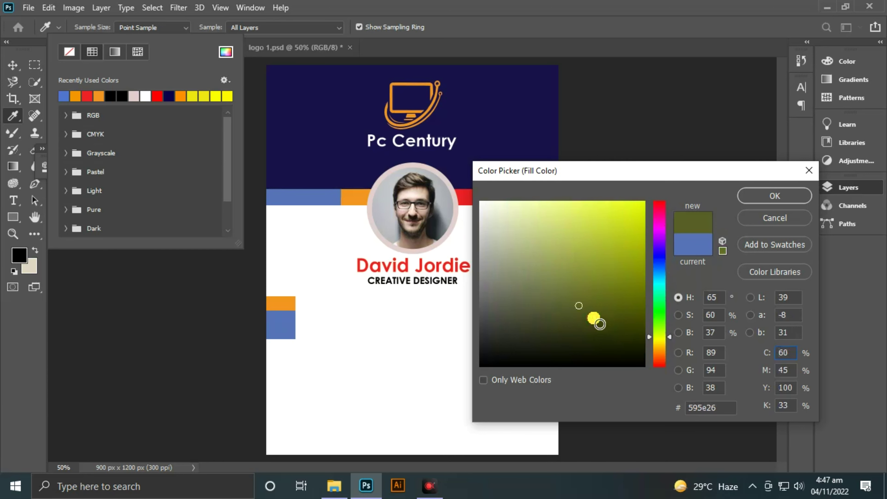
pyautogui.click(768, 195)
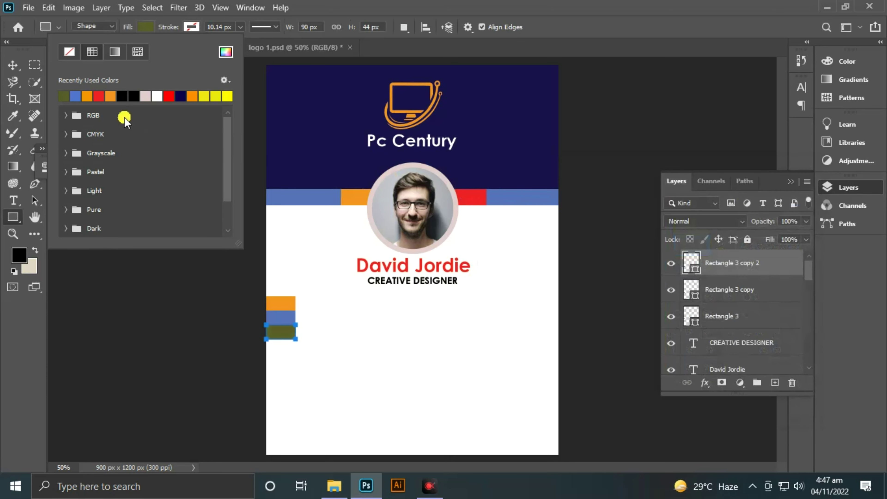
# Add a navy copy of the block at the bottom of the stack
pyautogui.click(6, 65)
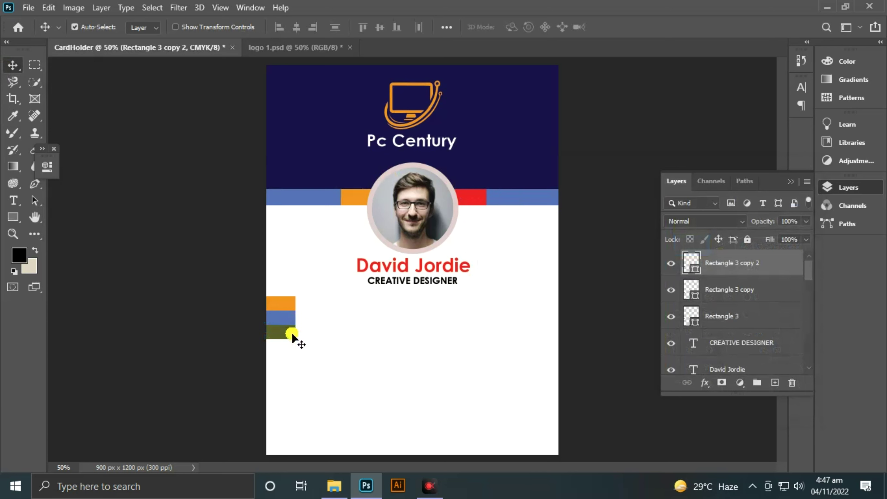
pyautogui.moveTo(292, 335); pyautogui.dragTo(294, 348)
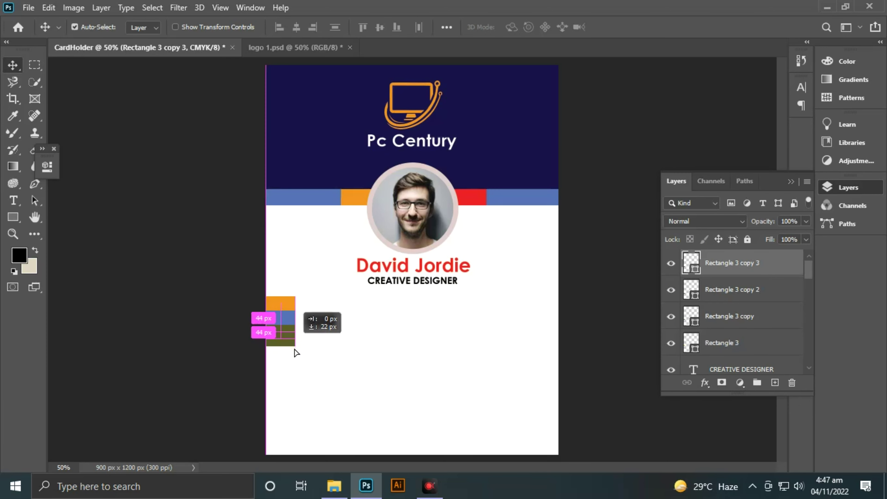
pyautogui.click(13, 217)
pyautogui.click(146, 27)
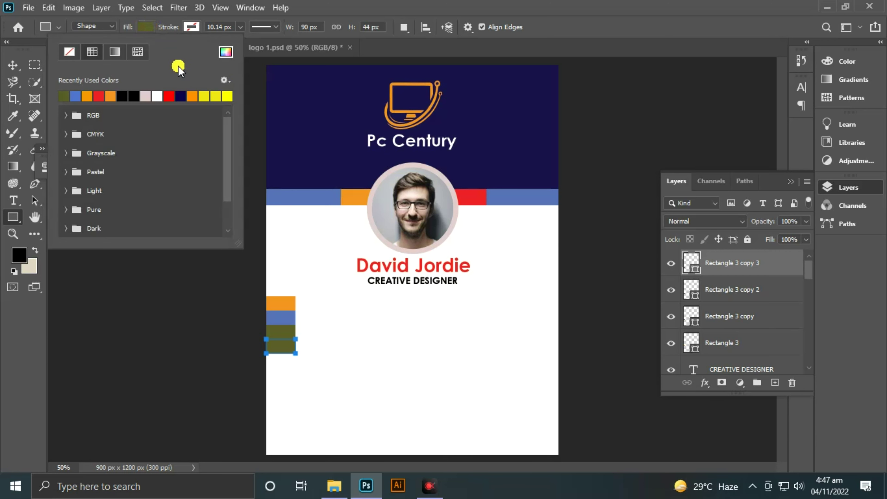
pyautogui.click(181, 96)
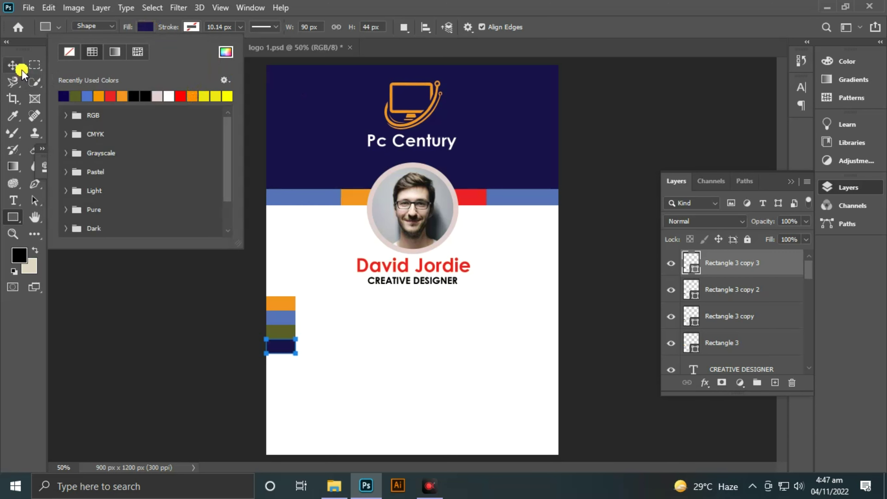
pyautogui.click(13, 65)
# Duplicate the four-block stack onto the card's right edge
pyautogui.click(288, 312)
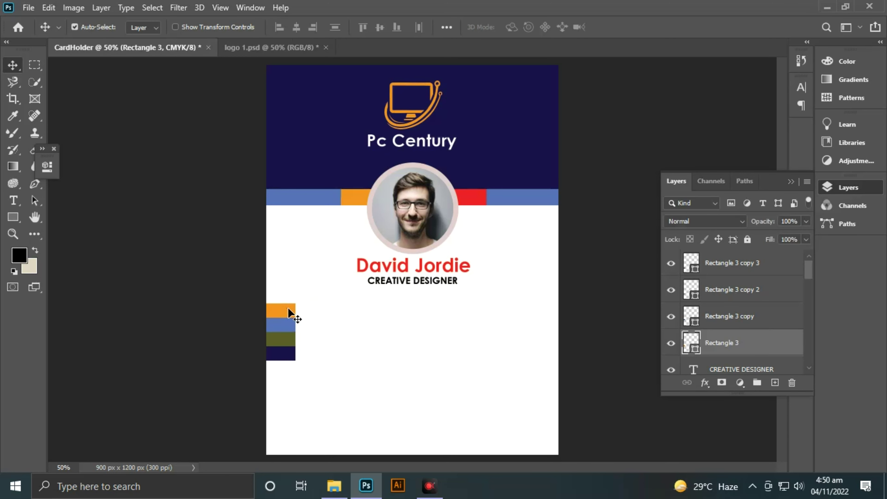
pyautogui.keyDown('shift'); pyautogui.click(283, 339); pyautogui.keyUp('shift')
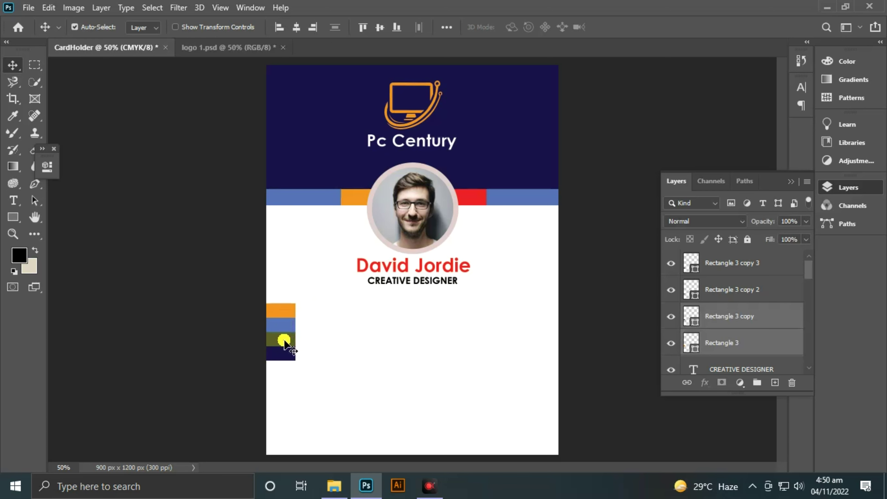
pyautogui.keyDown('shift'); pyautogui.click(285, 341); pyautogui.keyUp('shift')
pyautogui.moveTo(284, 354)
pyautogui.mouseDown()
pyautogui.moveTo(368, 336)
pyautogui.moveTo(547, 337)
pyautogui.mouseUp()
pyautogui.hotkey('ctrl', 't')
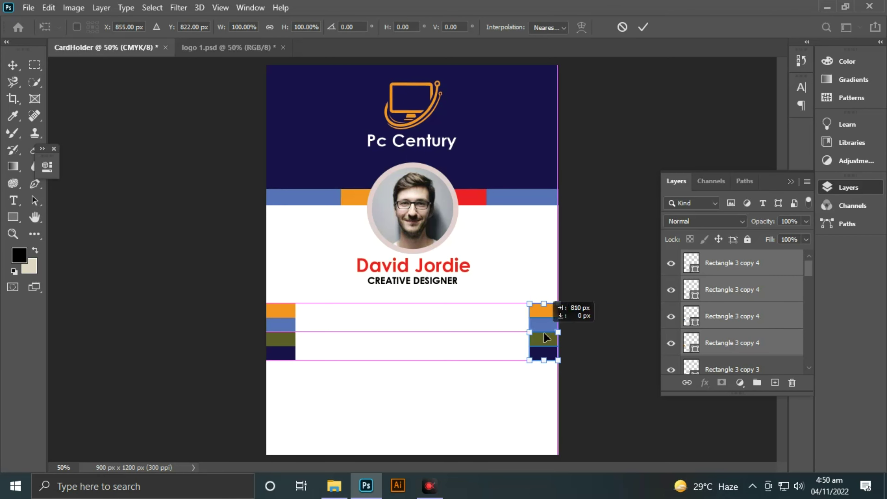
pyautogui.click(643, 27)
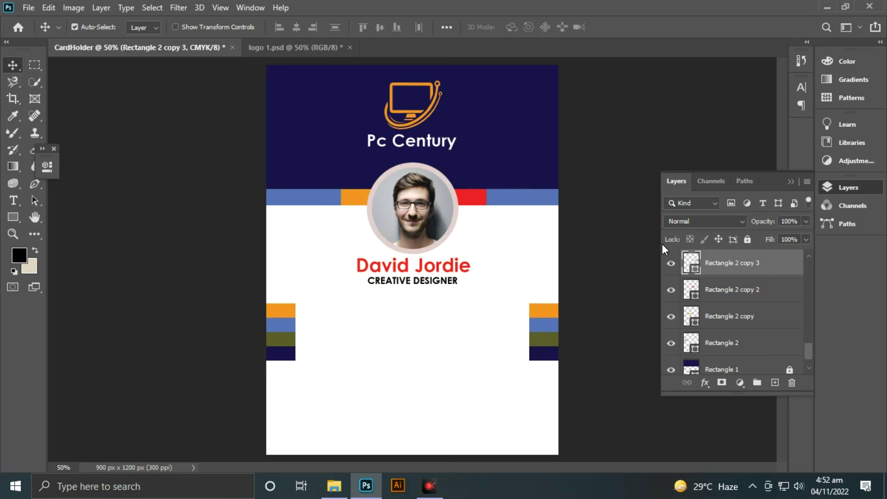
# Copy the four-piece top stripe down to the card's bottom edge
pyautogui.keyDown('shift'); pyautogui.click(754, 344); pyautogui.keyUp('shift')
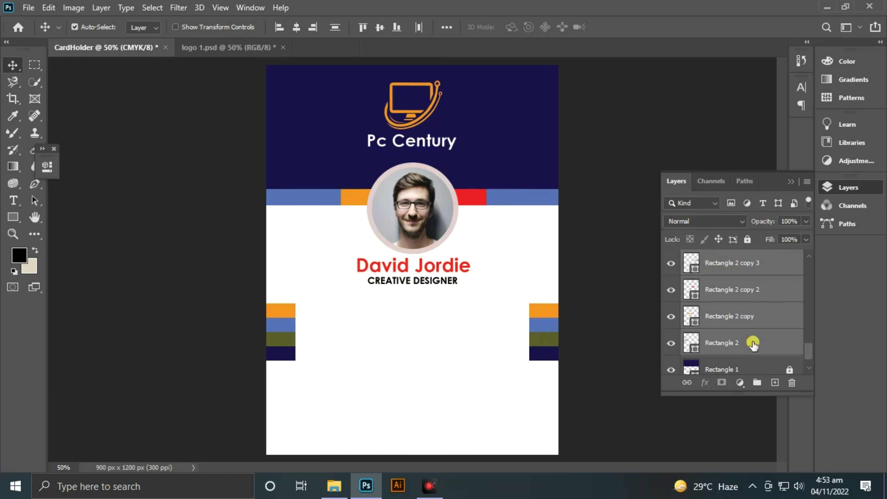
pyautogui.hotkey('ctrl', 'j')
pyautogui.hotkey('ctrl', 't')
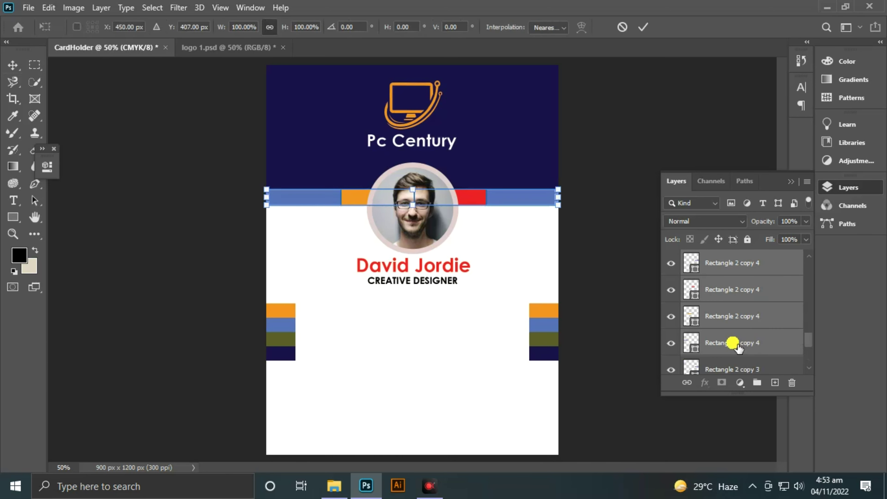
pyautogui.moveTo(522, 201); pyautogui.dragTo(535, 449)
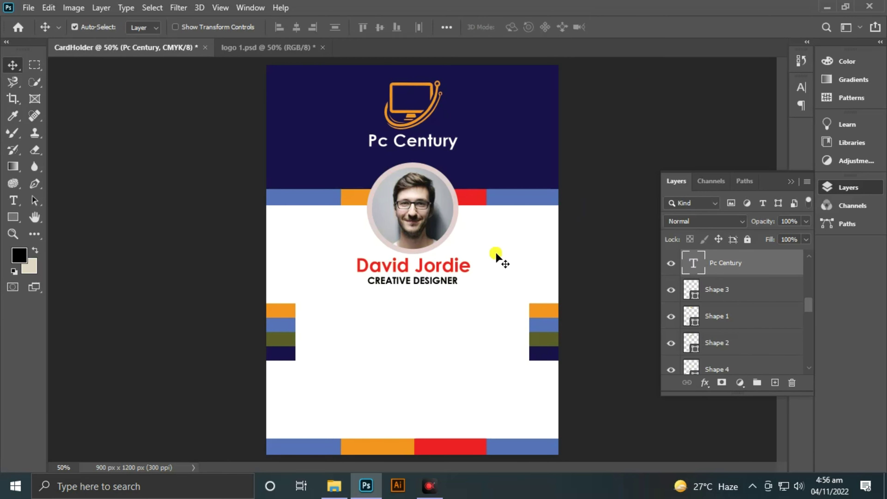
# Add a PHONE: label below the job title in black at 8 pt
pyautogui.click(14, 200)
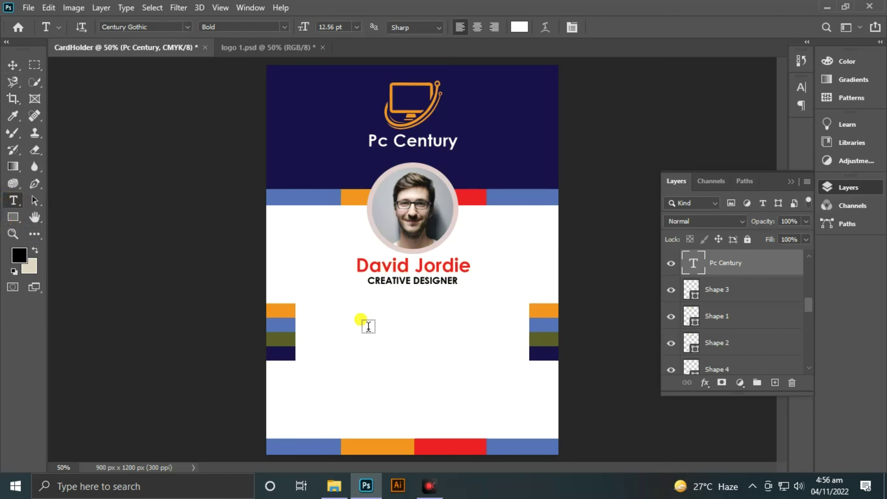
pyautogui.click(361, 320)
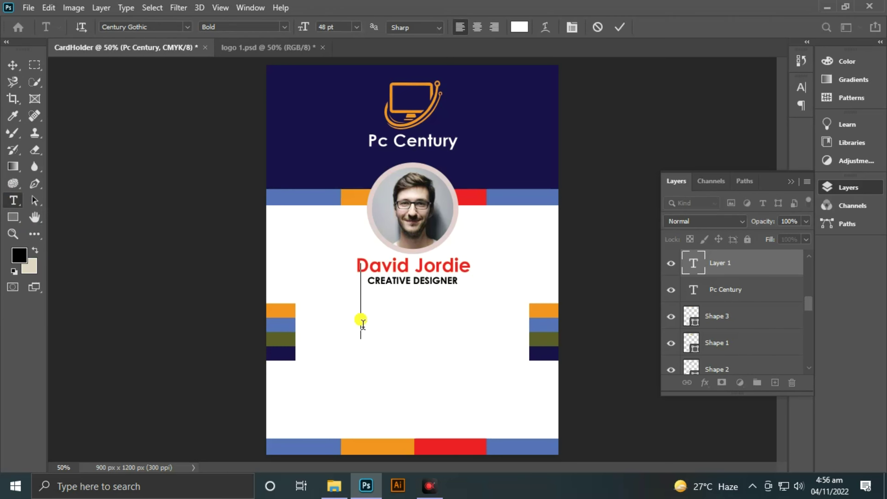
pyautogui.write('P')
pyautogui.write('hone')
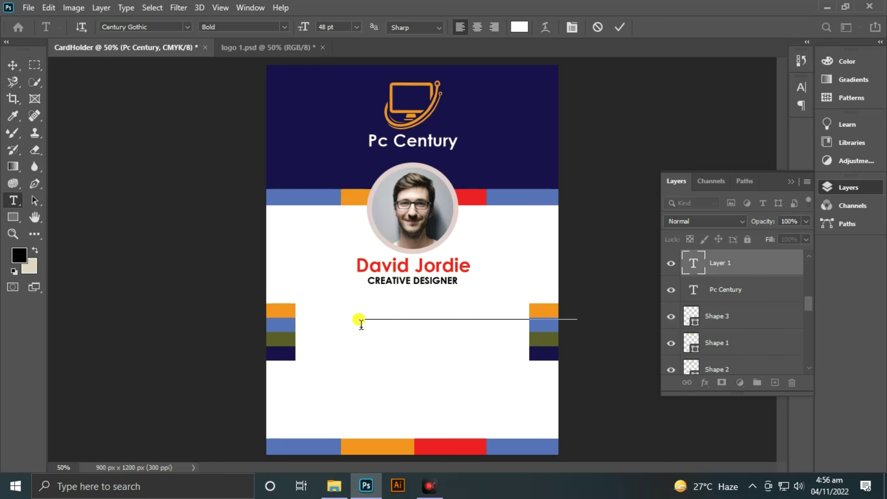
pyautogui.click(620, 27)
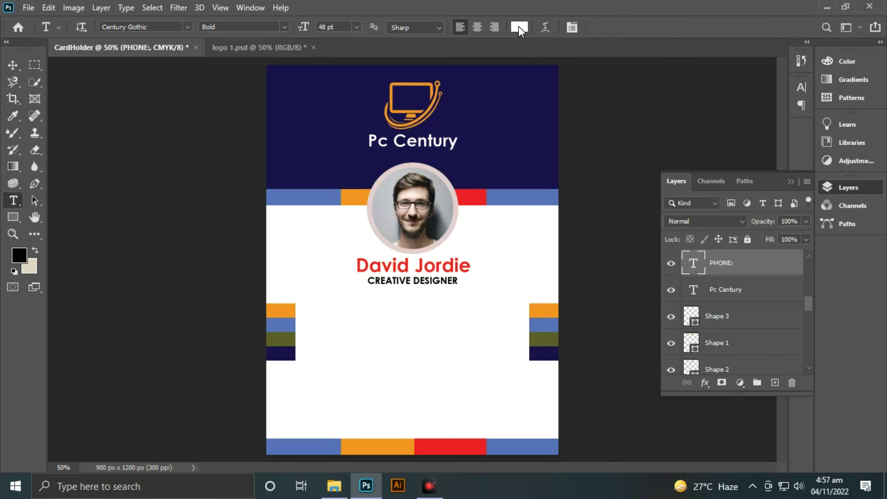
pyautogui.click(520, 26)
pyautogui.click(643, 365)
pyautogui.click(768, 196)
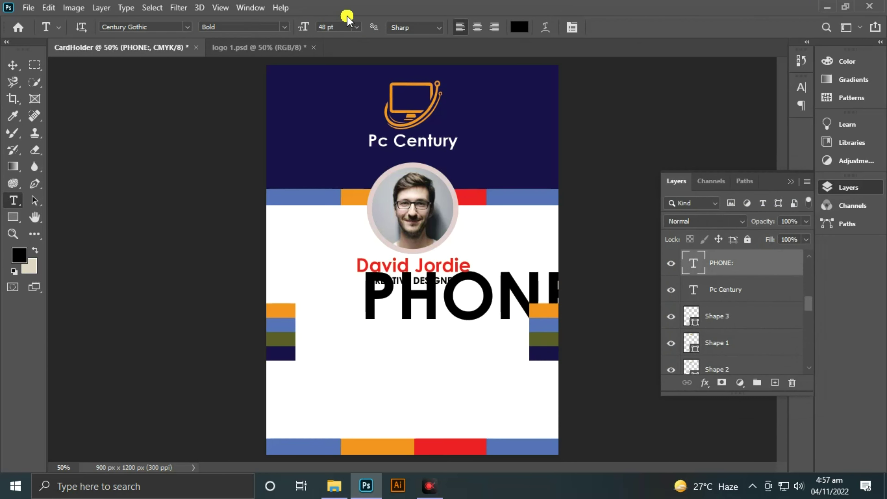
pyautogui.click(356, 27)
pyautogui.click(353, 65)
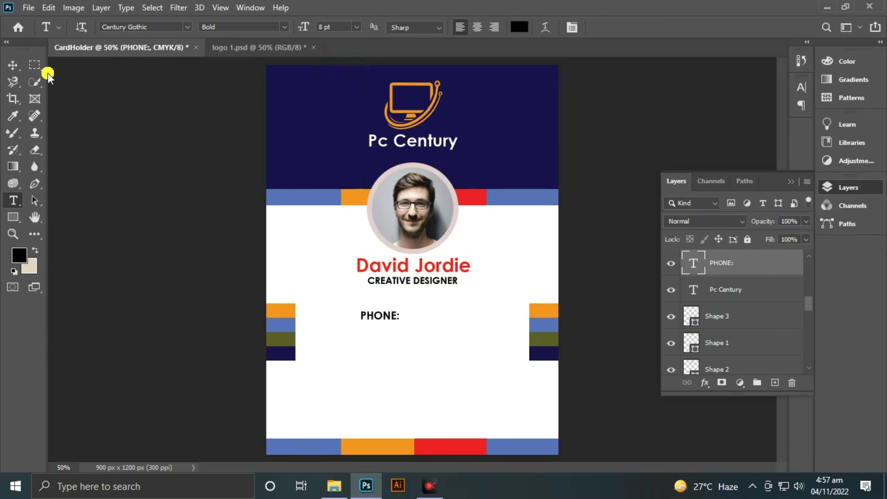
# Move PHONE: beside the left colour blocks and place a copy to its right
pyautogui.click(13, 65)
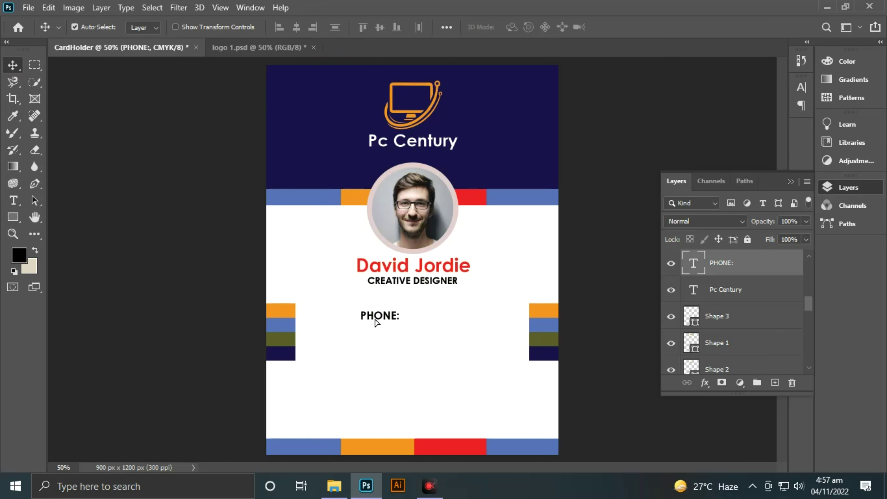
pyautogui.moveTo(375, 322); pyautogui.dragTo(327, 320)
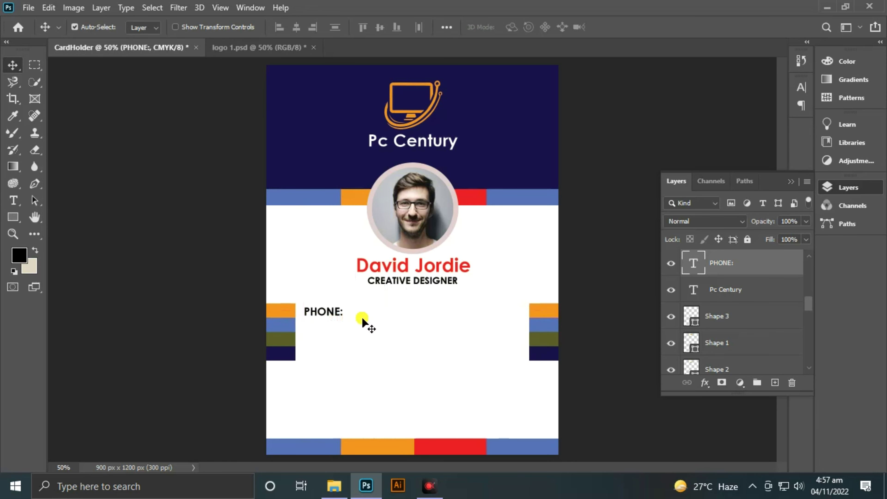
pyautogui.moveTo(362, 321); pyautogui.dragTo(387, 316)
pyautogui.hotkey('ctrl', 't')
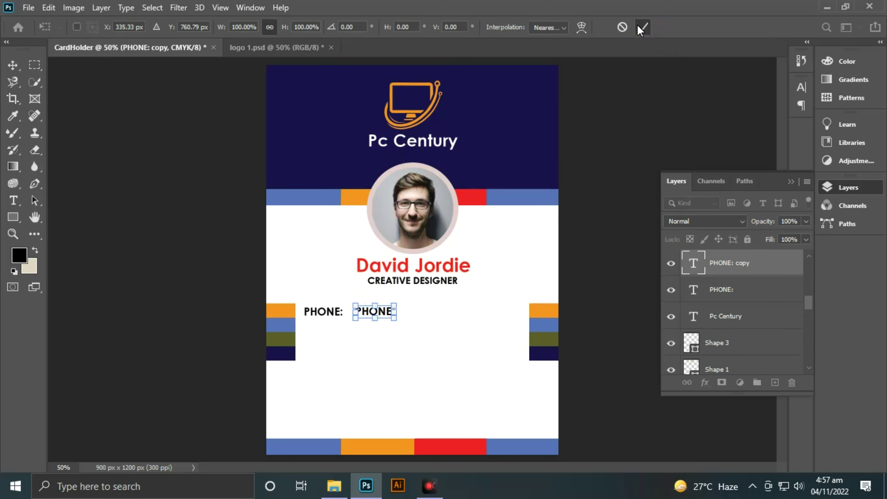
pyautogui.click(643, 27)
# Replace the copy's text with a placeholder phone number in Regular weight
pyautogui.doubleClick(381, 313)
pyautogui.press('BackSpace')
pyautogui.write('+123456789')
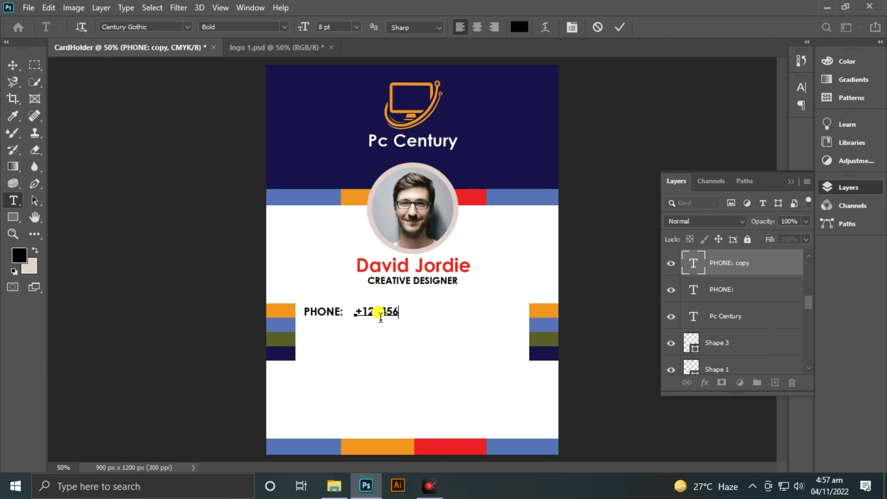
pyautogui.click(619, 26)
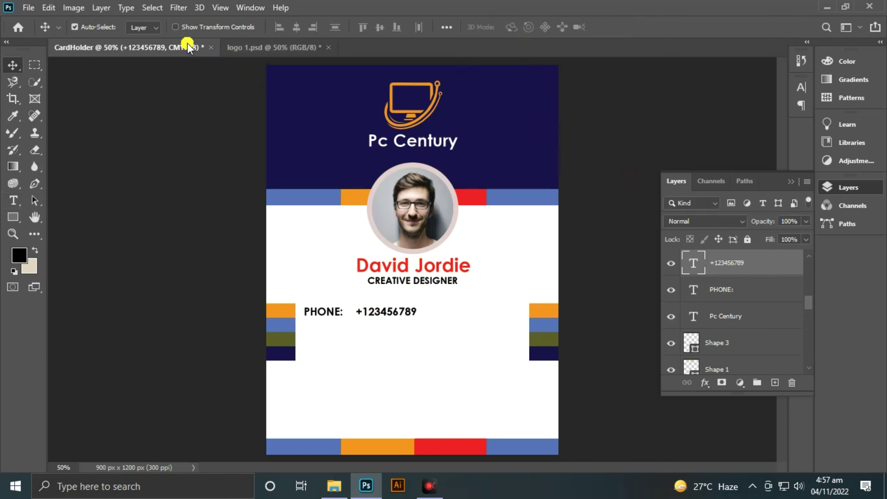
pyautogui.click(13, 199)
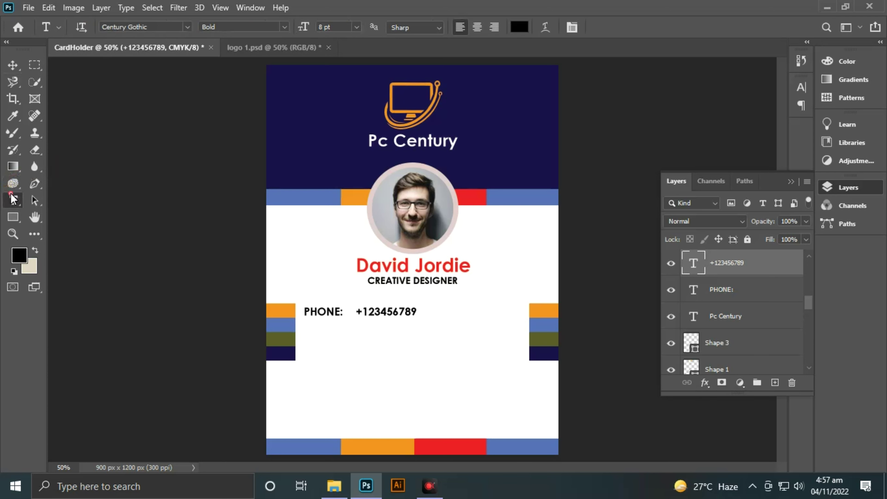
pyautogui.click(284, 27)
pyautogui.click(263, 41)
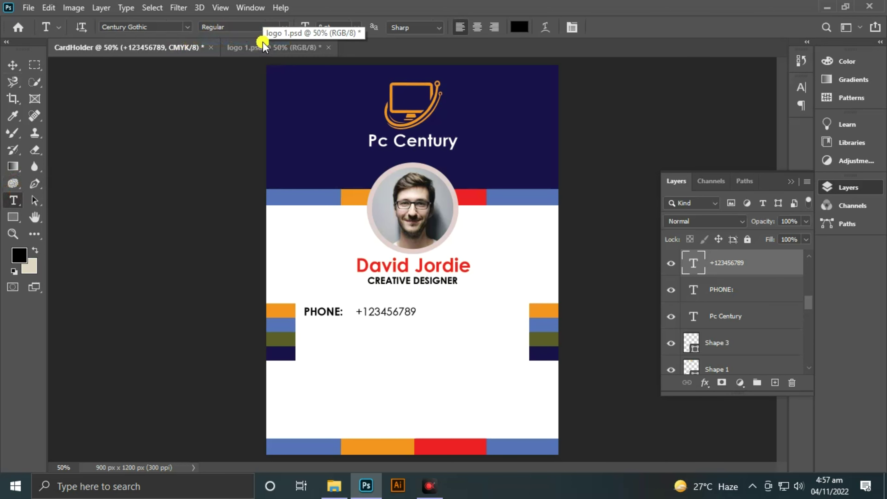
# Nudge the phone number right and add an ISSUE label one line below PHONE:
pyautogui.click(12, 64)
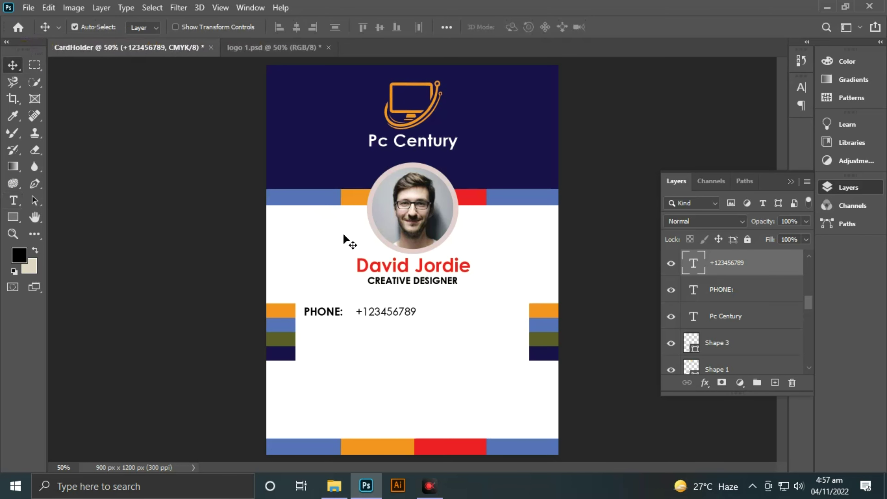
pyautogui.moveTo(388, 314); pyautogui.dragTo(396, 315)
pyautogui.click(324, 313)
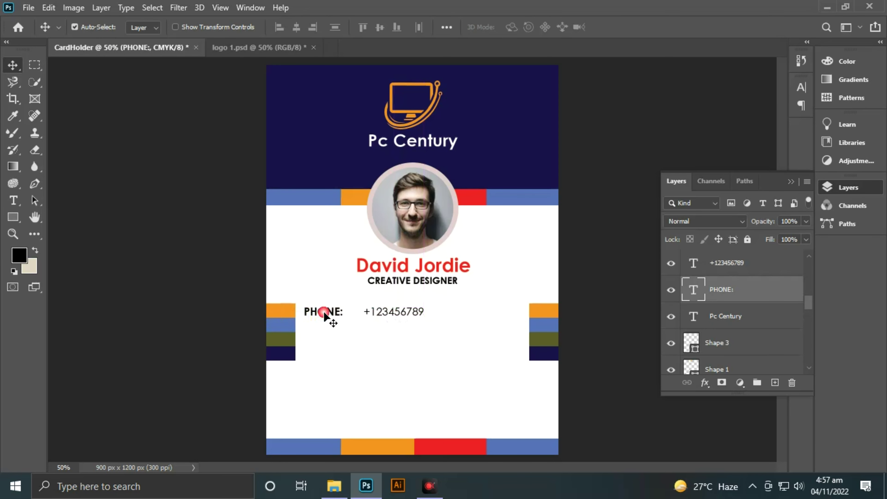
pyautogui.hotkey('ctrl', 'j')
pyautogui.hotkey('ctrl', 't')
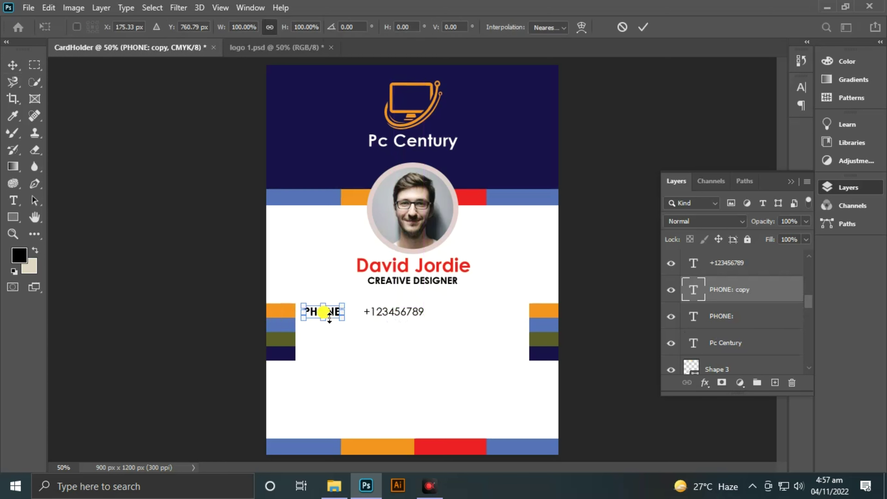
pyautogui.moveTo(335, 316); pyautogui.dragTo(334, 330)
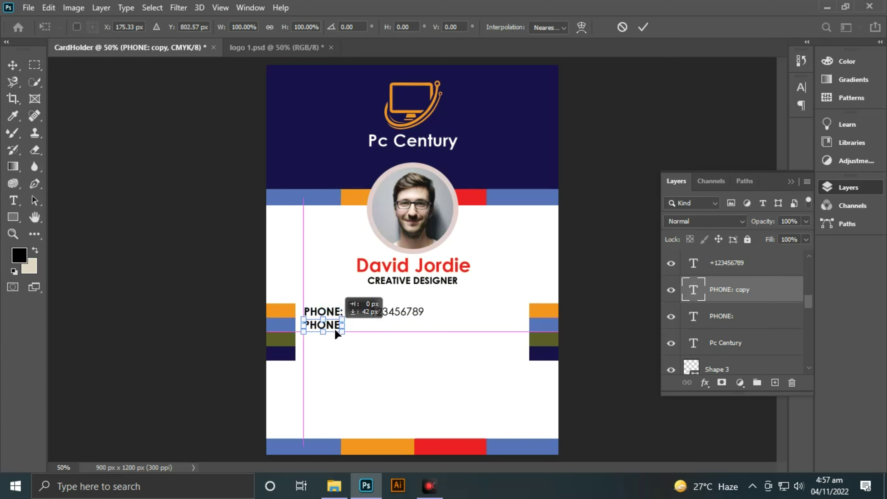
pyautogui.click(635, 28)
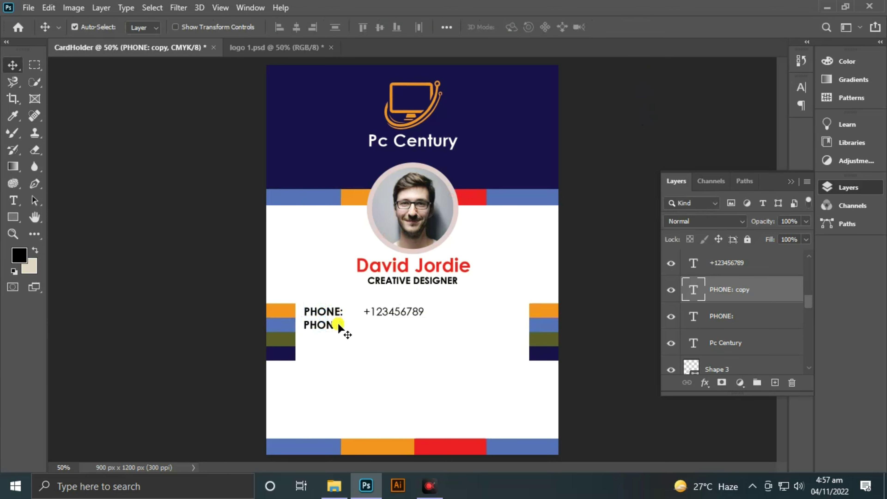
pyautogui.doubleClick(336, 328)
pyautogui.write('JS')
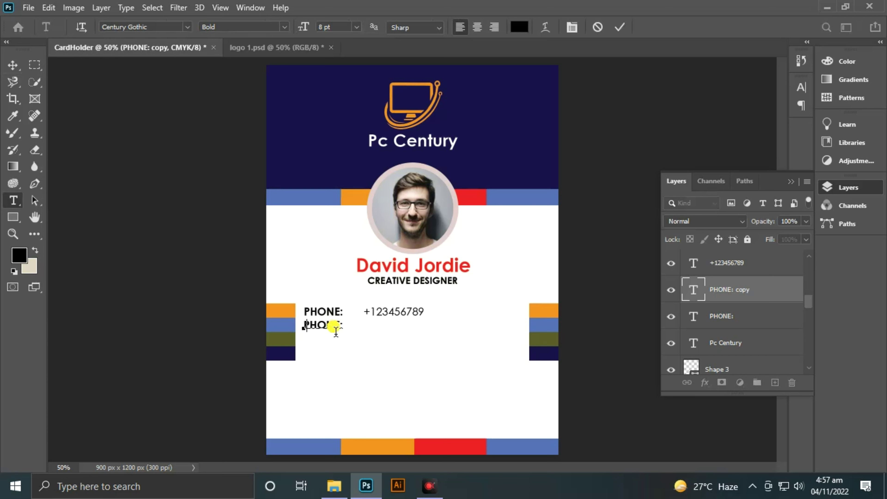
pyautogui.write('E')
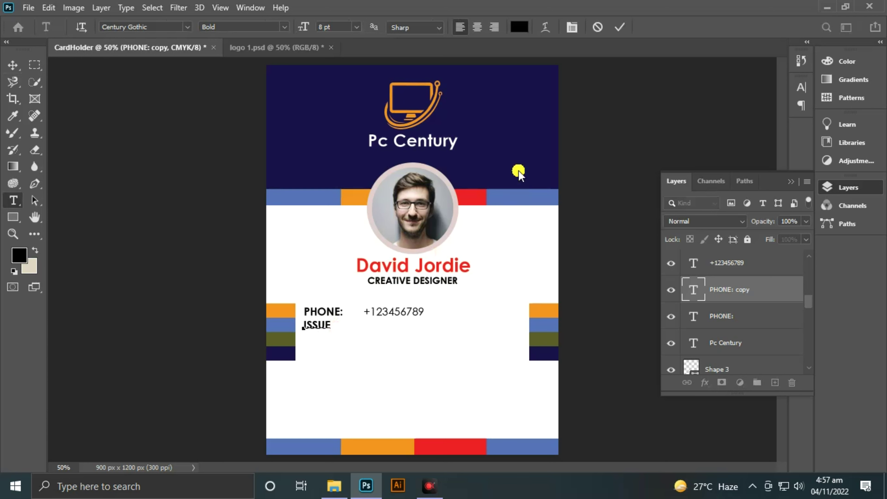
pyautogui.click(620, 27)
pyautogui.press('v')
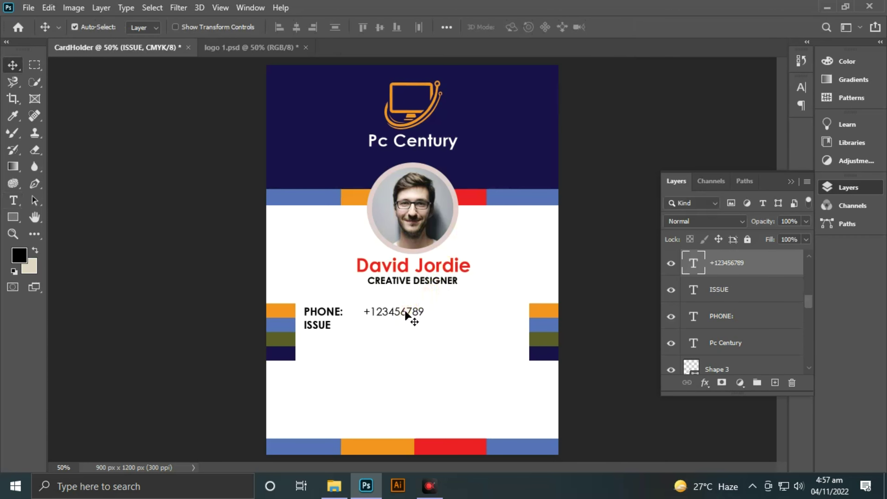
# Copy the phone number down to the ISSUE line and change it to 22-05-2202
pyautogui.moveTo(410, 312); pyautogui.dragTo(404, 313)
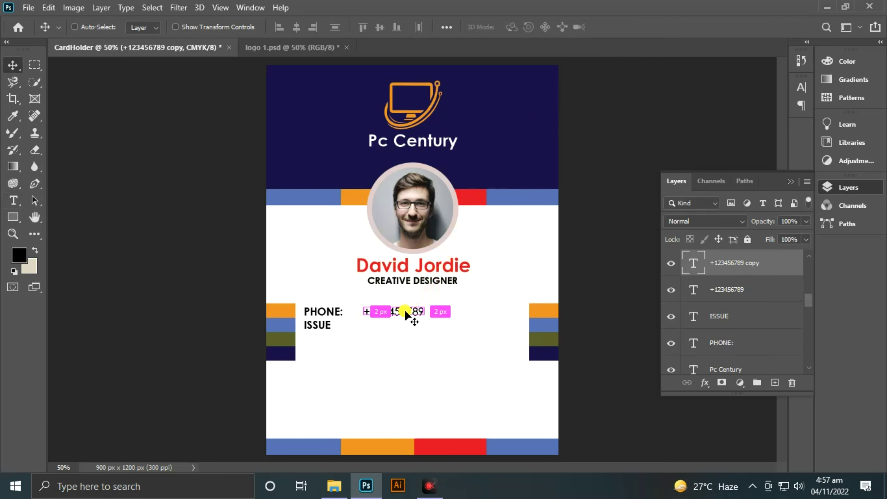
pyautogui.hotkey('ctrl', 't')
pyautogui.moveTo(404, 309); pyautogui.dragTo(401, 323)
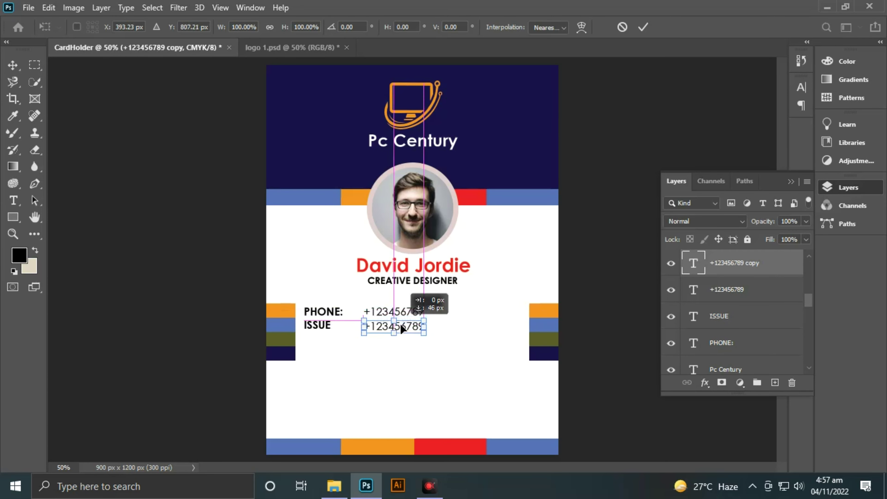
pyautogui.click(643, 26)
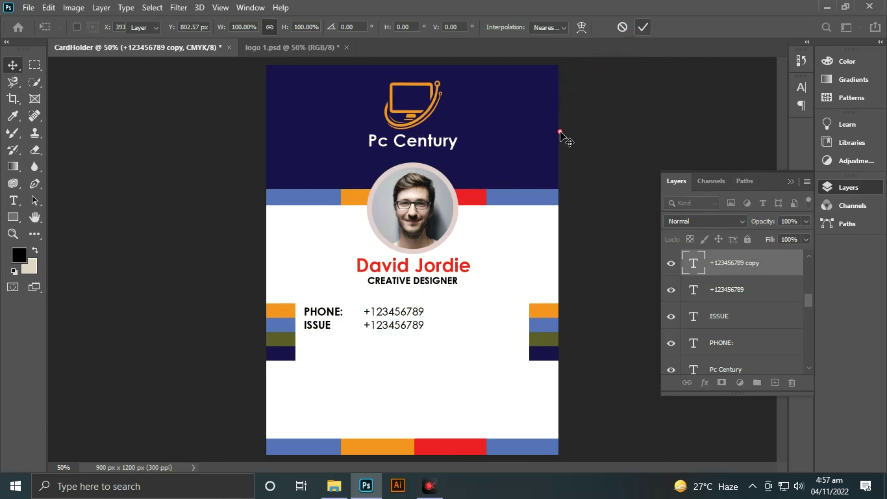
pyautogui.doubleClick(408, 328)
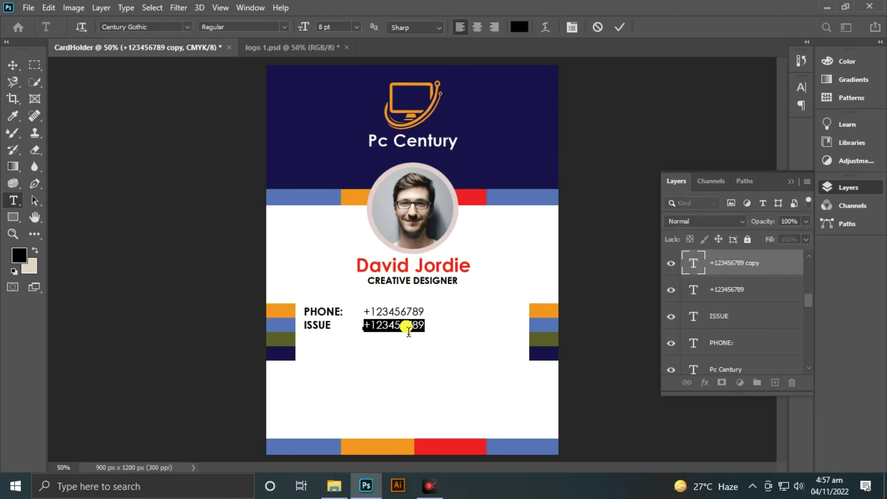
pyautogui.press('BackSpace')
pyautogui.write('22-')
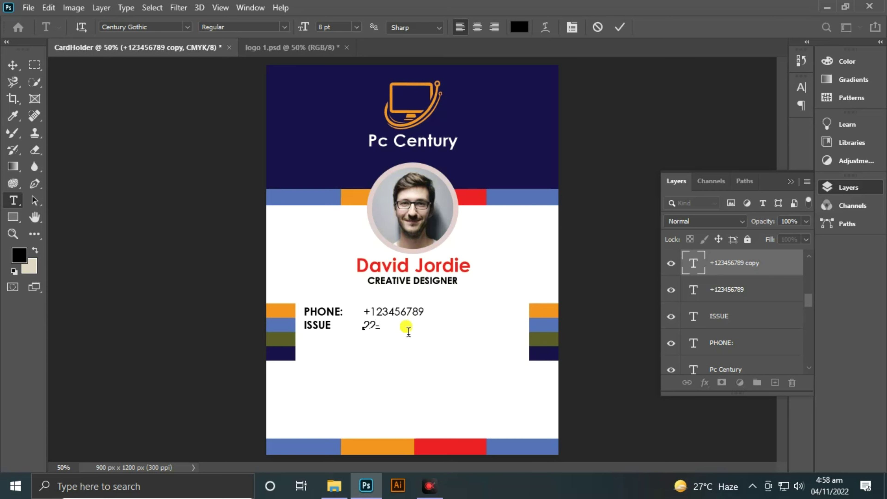
pyautogui.write('05')
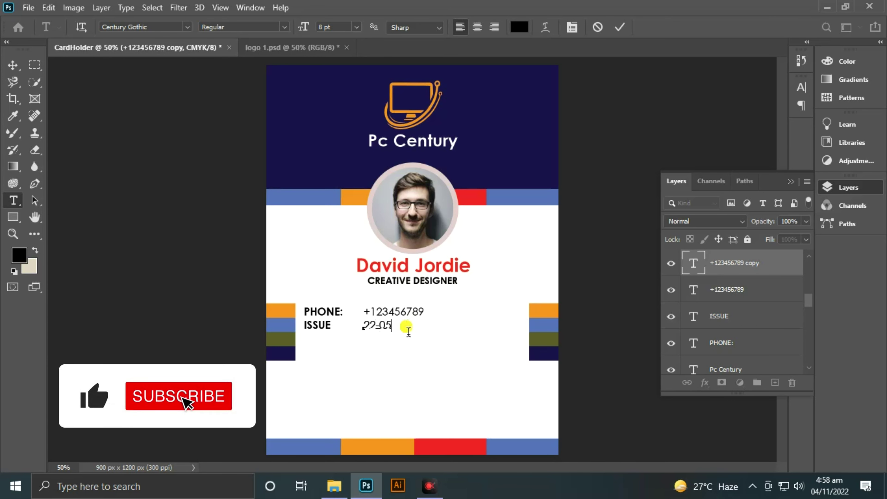
pyautogui.write('-2202')
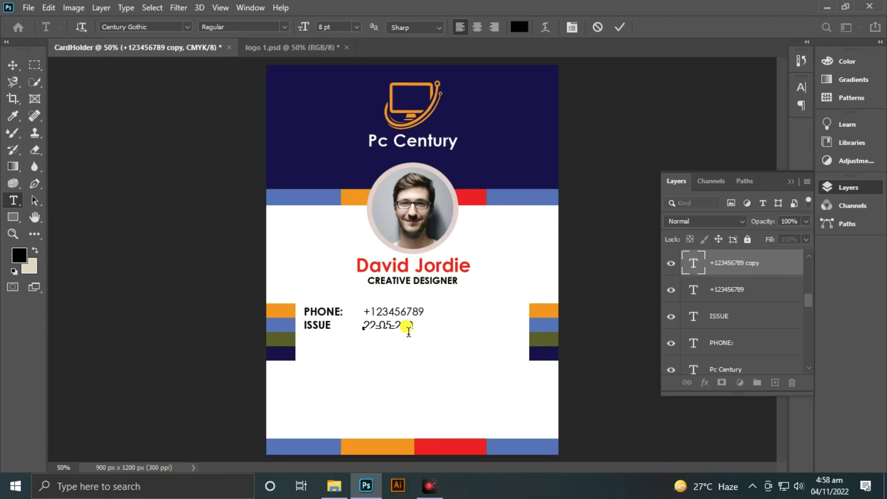
pyautogui.click(620, 27)
# Shift the 22-05-2202 date right to line up under the phone number
pyautogui.press('v')
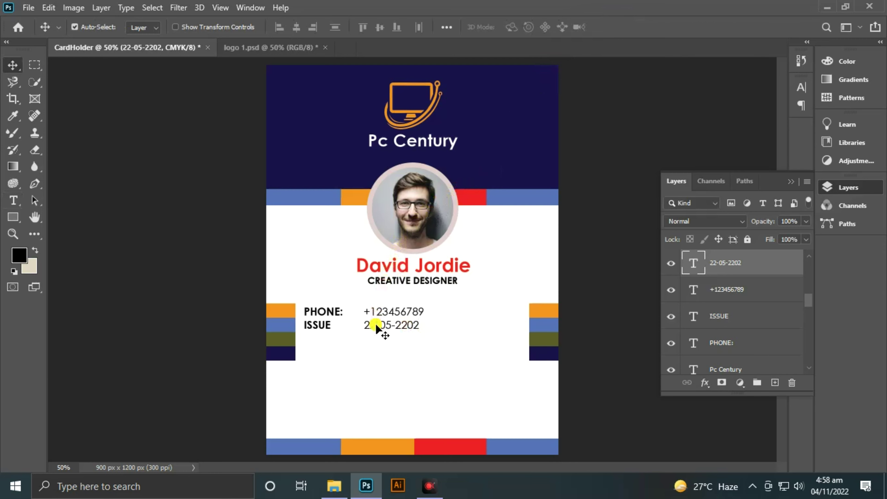
pyautogui.moveTo(369, 327); pyautogui.dragTo(382, 329)
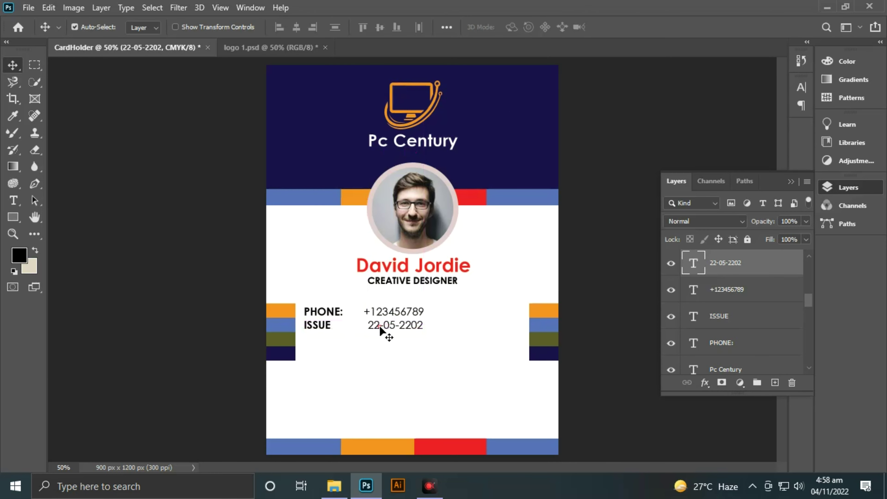
pyautogui.click(390, 328)
pyautogui.moveTo(391, 330); pyautogui.dragTo(392, 330)
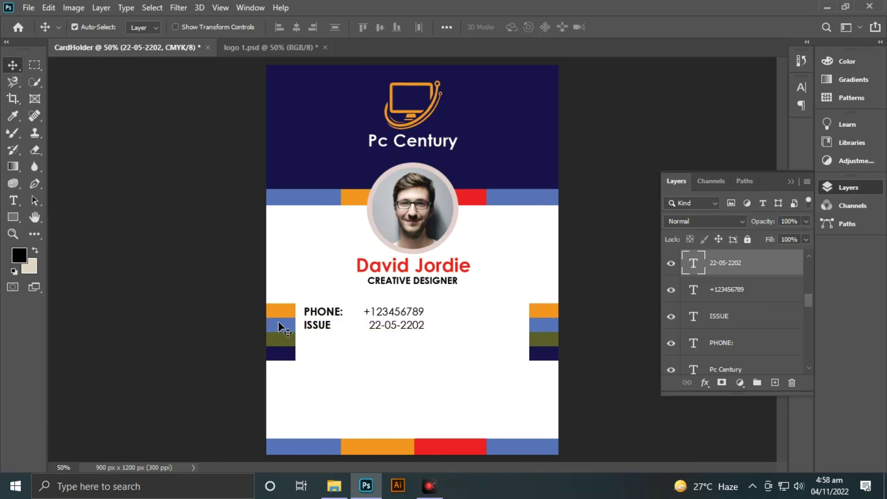
# Change the ISSUE label to read ISSUE:
pyautogui.click(312, 326)
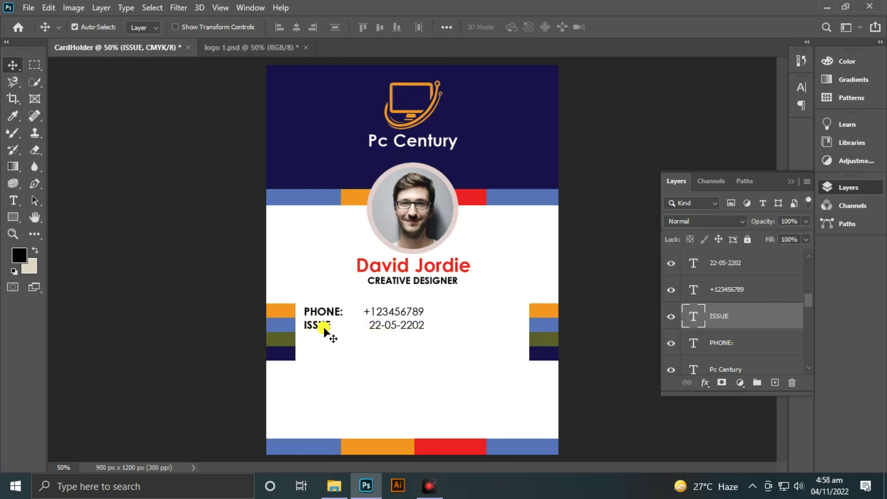
pyautogui.doubleClick(332, 329)
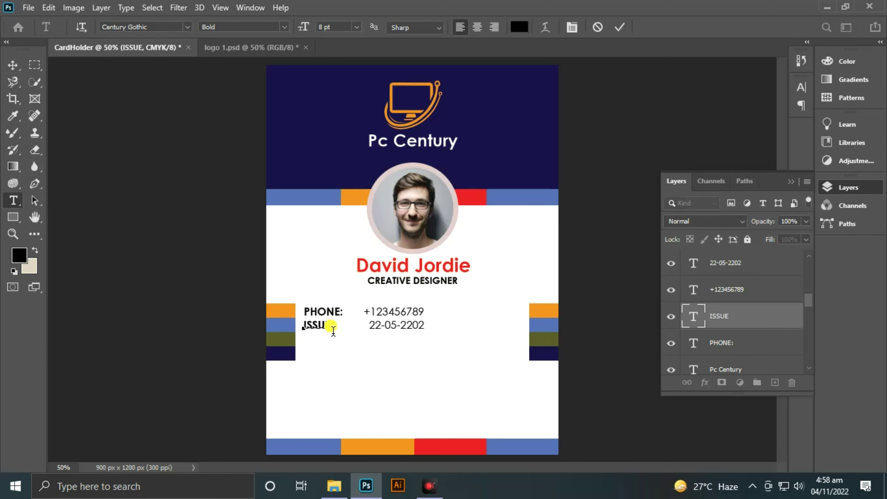
pyautogui.write('E:')
pyautogui.click(620, 27)
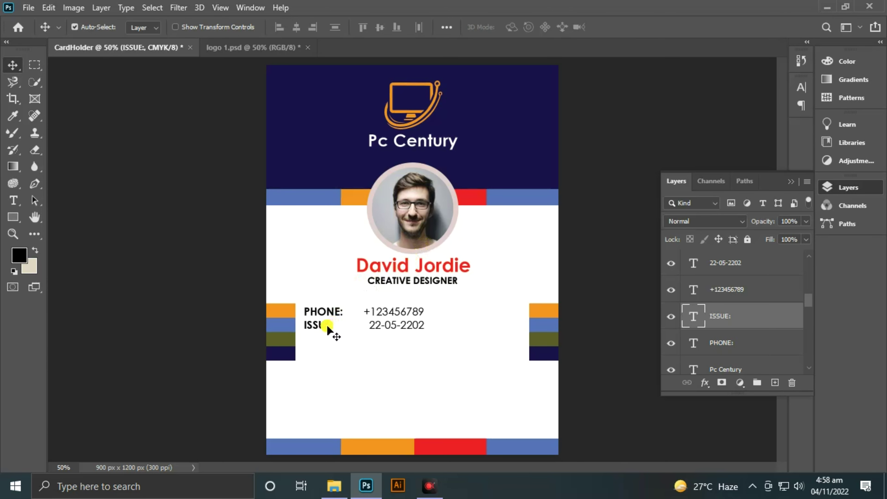
# Duplicate the ISSUE: label just below it and retype the copy as EMAIL:
pyautogui.hotkey('ctrl', 'j')
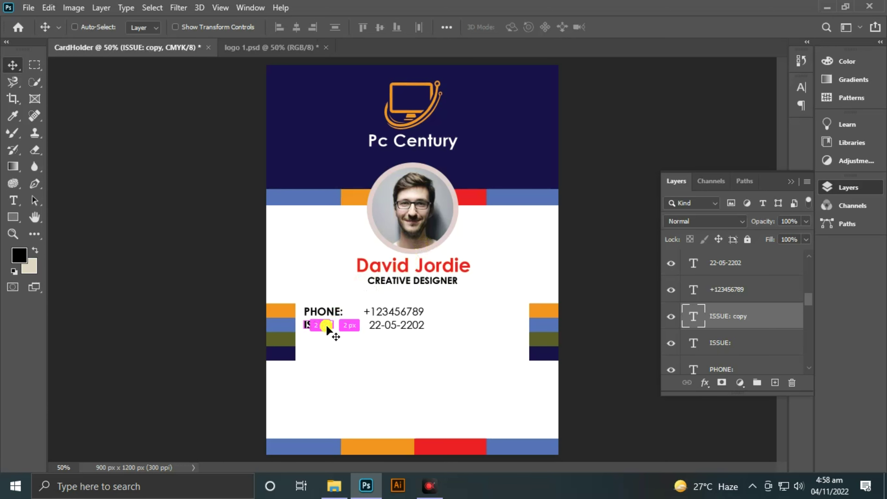
pyautogui.hotkey('ctrl', 't')
pyautogui.moveTo(326, 329); pyautogui.dragTo(327, 340)
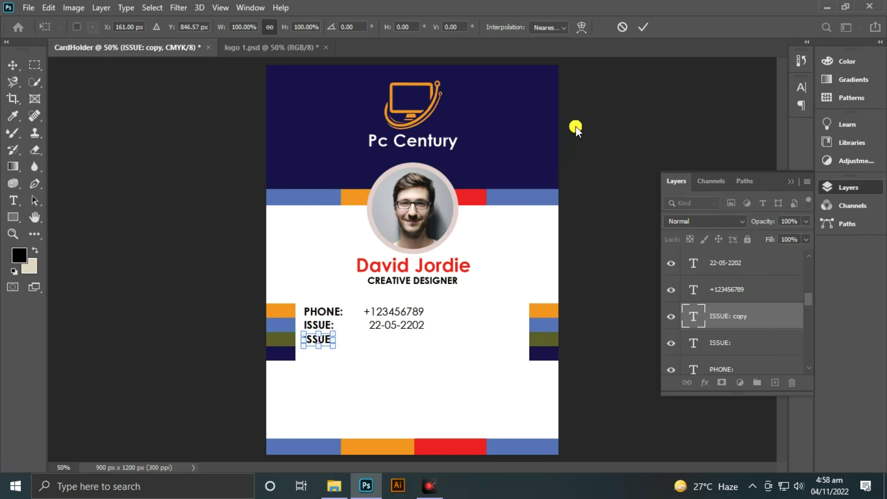
pyautogui.click(641, 27)
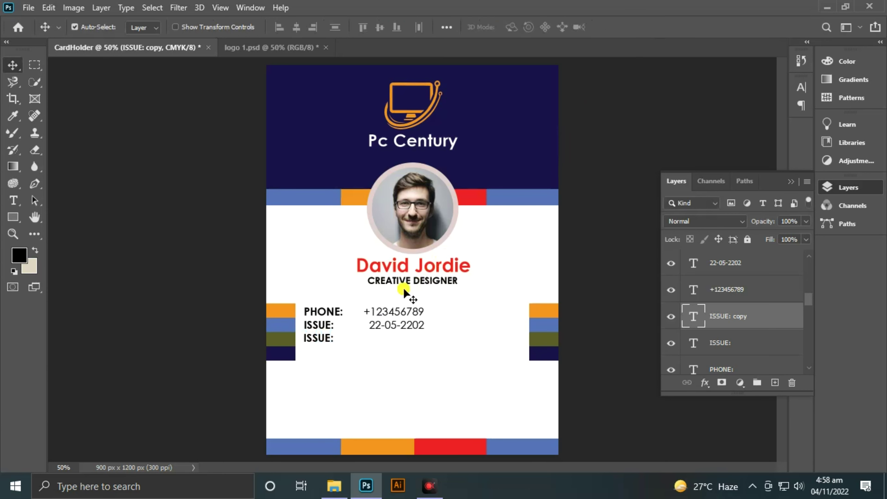
pyautogui.doubleClick(317, 339)
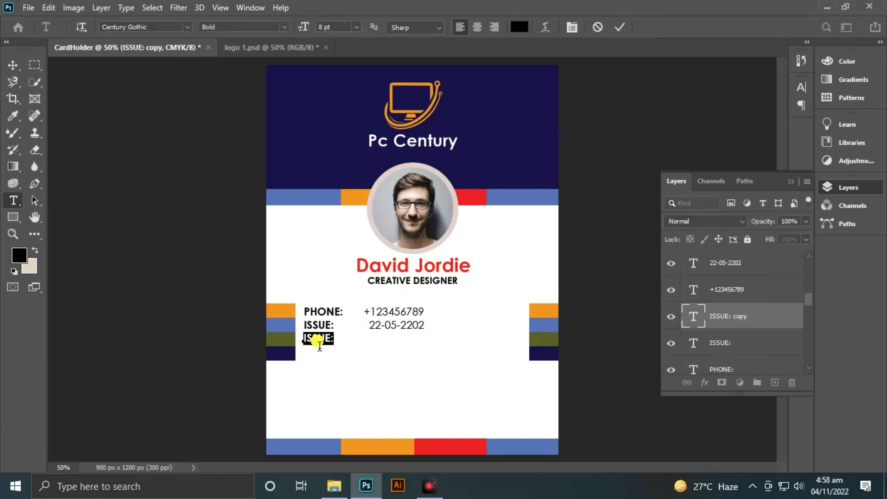
pyautogui.press('BackSpace')
pyautogui.write('EMAIL:')
pyautogui.click(619, 27)
pyautogui.press('v')
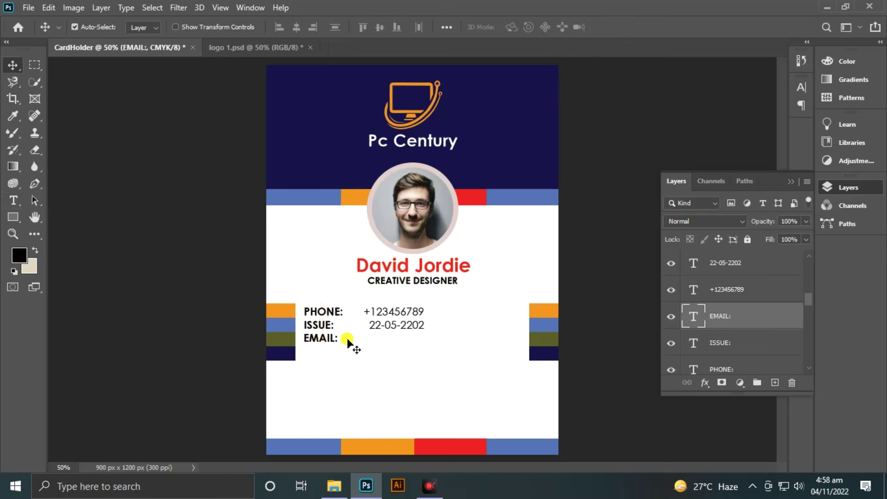
# Copy the issue date onto the EMAIL: line and retype it as the company e-mail address
pyautogui.click(314, 325)
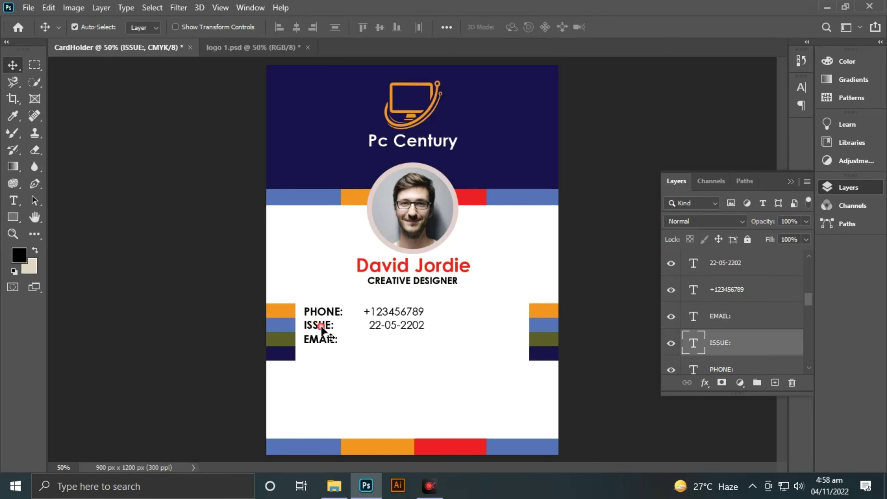
pyautogui.click(322, 343)
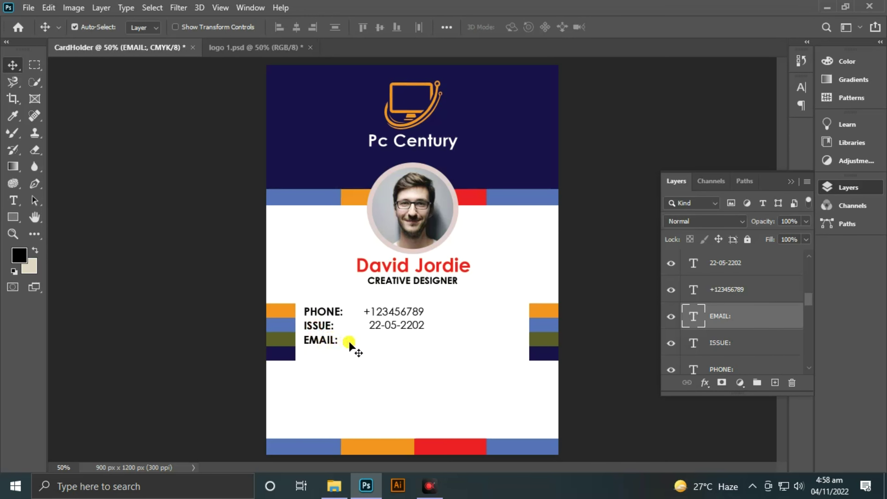
pyautogui.click(397, 328)
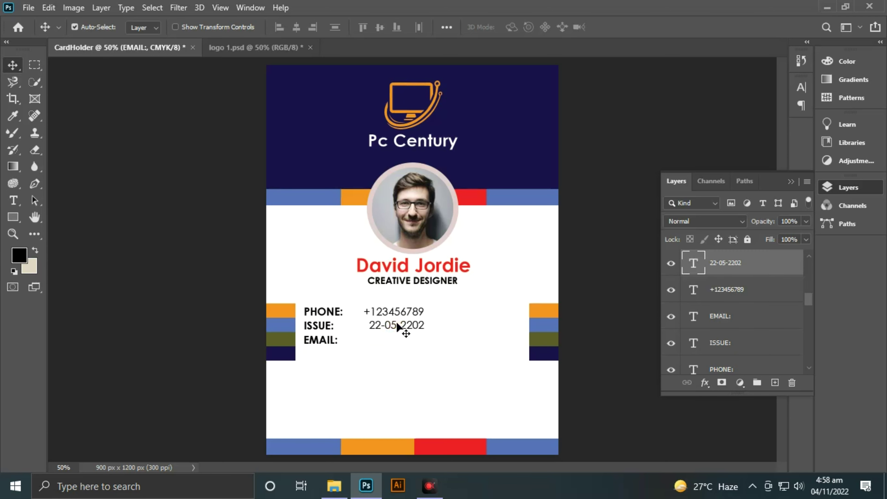
pyautogui.moveTo(397, 328); pyautogui.dragTo(396, 342)
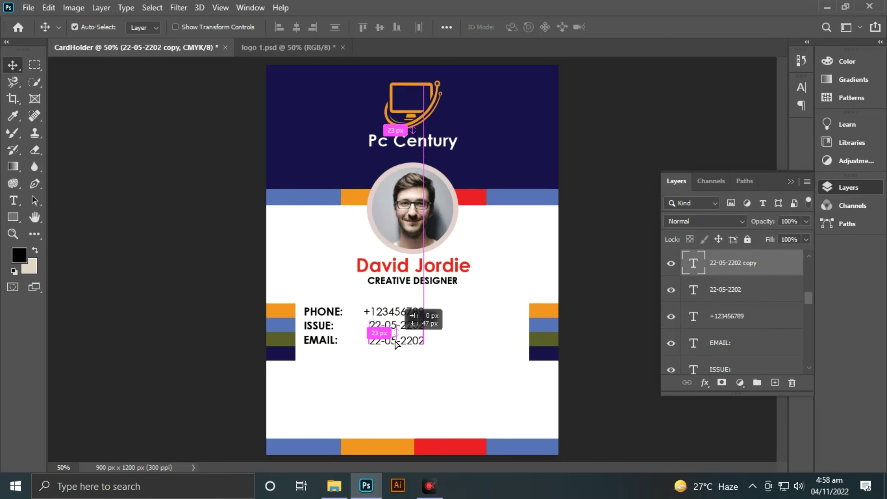
pyautogui.moveTo(396, 342); pyautogui.dragTo(400, 341)
pyautogui.doubleClick(399, 340)
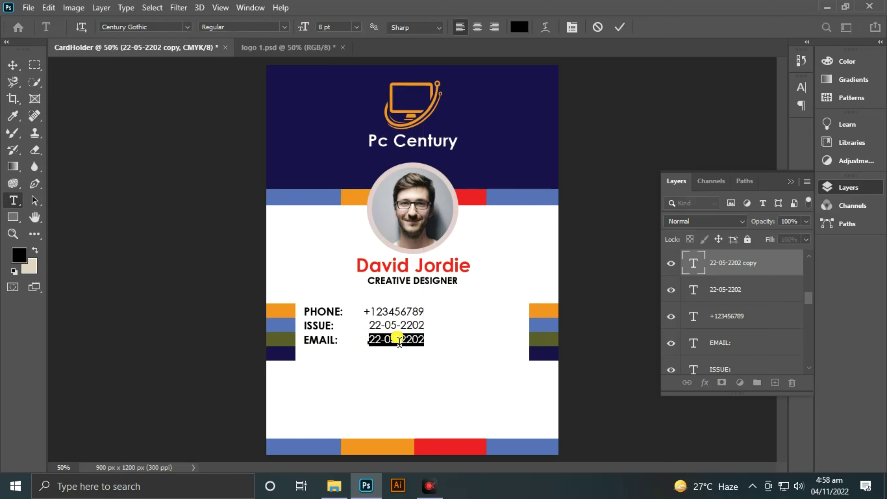
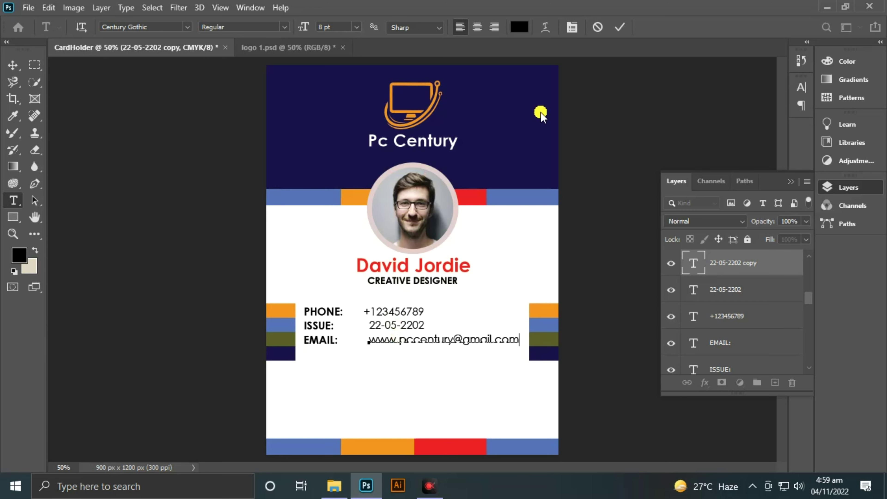
pyautogui.click(619, 27)
# Duplicate the EMAIL: label below it and retype the copy as CNIC:
pyautogui.press('v')
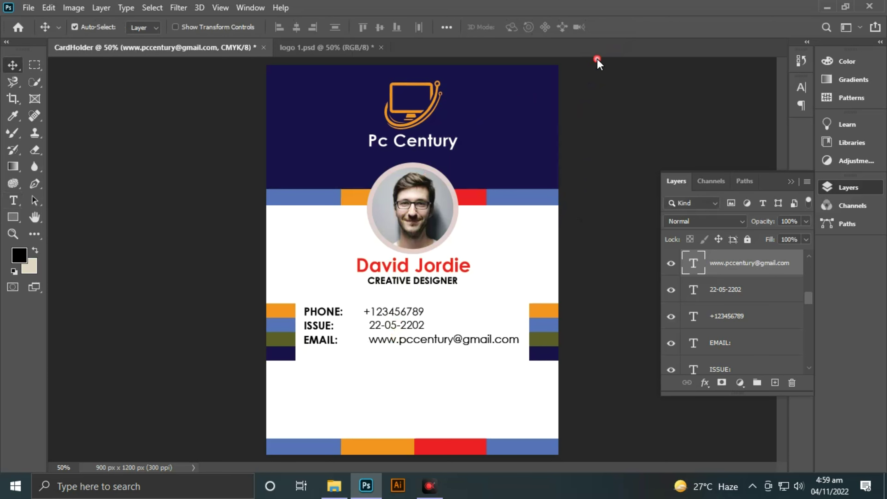
pyautogui.click(317, 341)
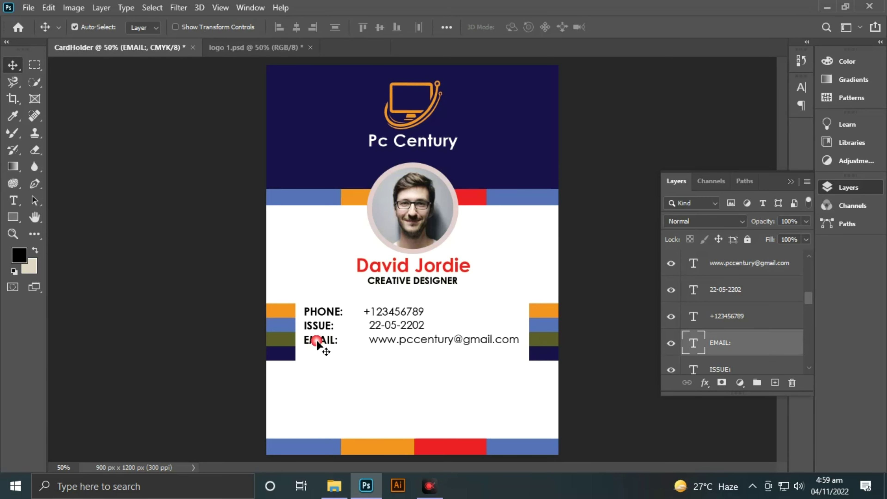
pyautogui.hotkey('ctrl', 'j')
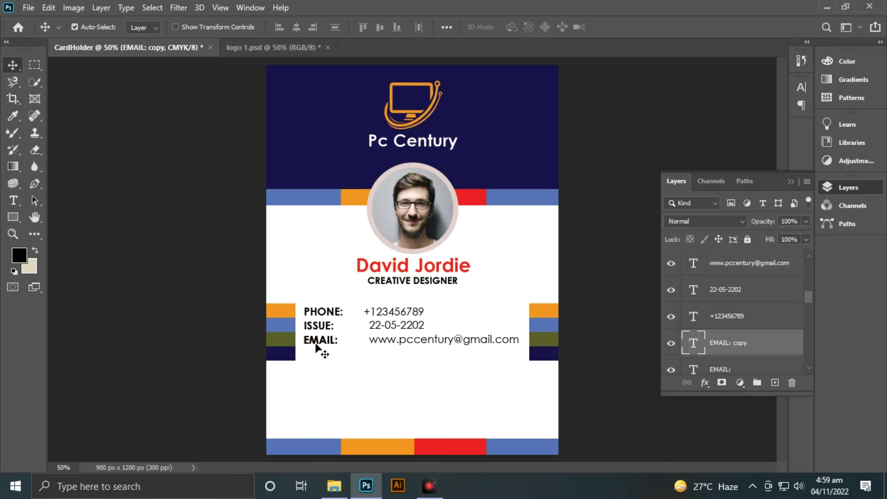
pyautogui.moveTo(316, 345); pyautogui.dragTo(317, 357)
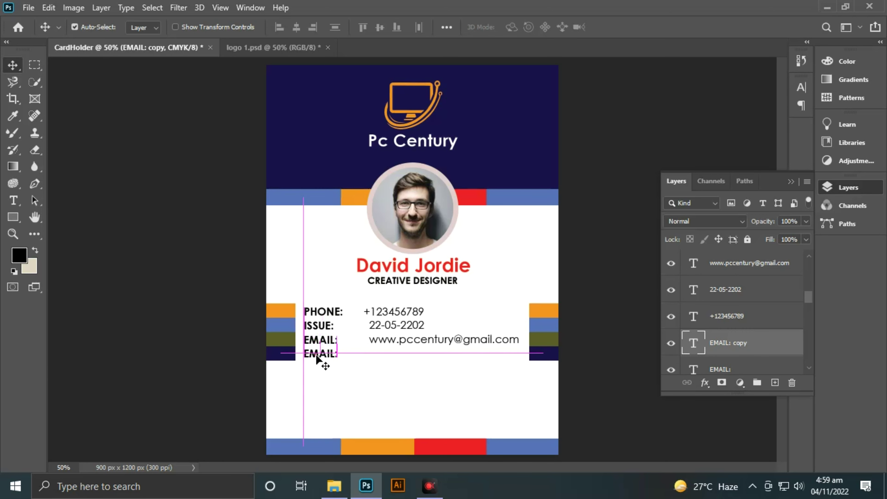
pyautogui.doubleClick(327, 355)
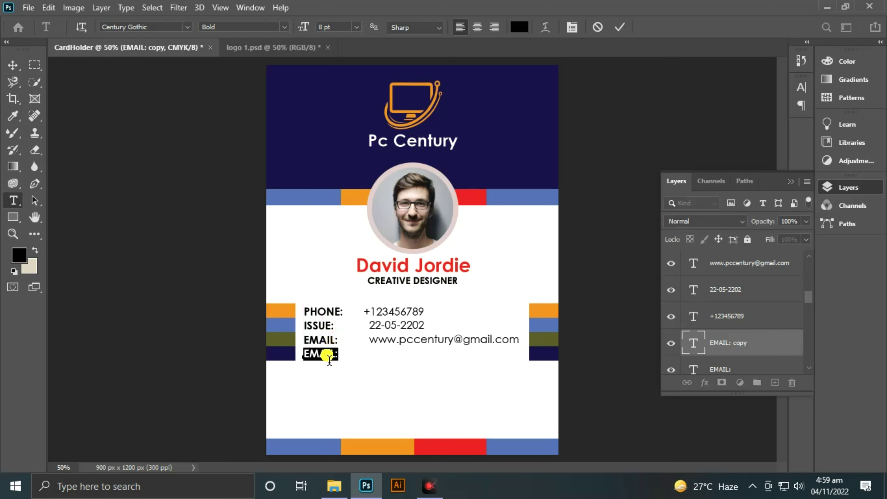
pyautogui.press('BackSpace')
pyautogui.write('CNIC:')
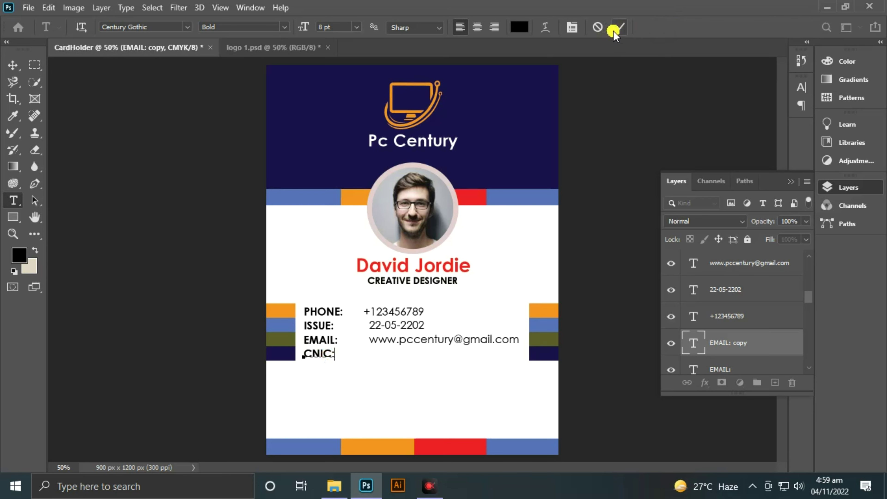
pyautogui.click(620, 27)
pyautogui.press('v')
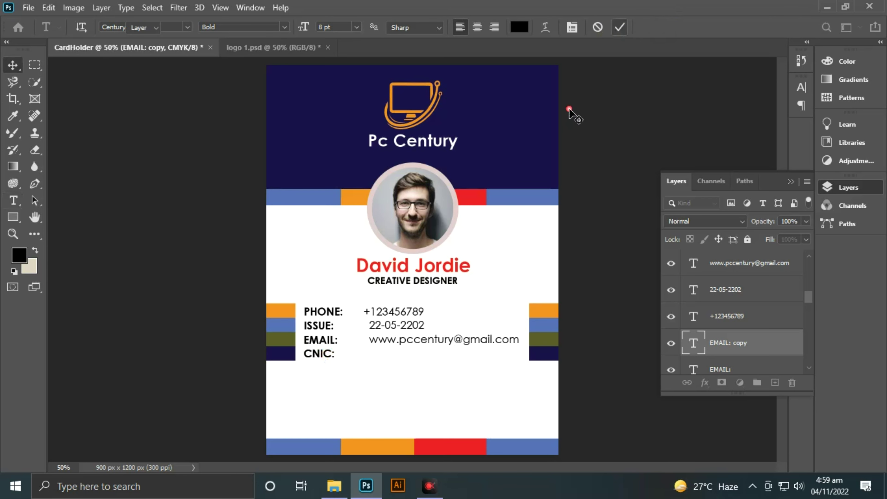
# Copy the e-mail text down to the CNIC line and replace it with the ID number
pyautogui.click(393, 342)
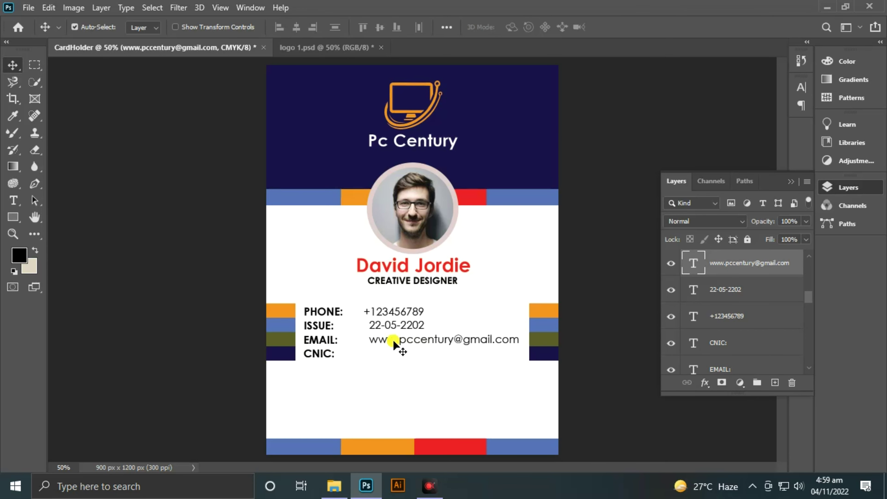
pyautogui.hotkey('ctrl', 'j')
pyautogui.moveTo(393, 341); pyautogui.dragTo(392, 357)
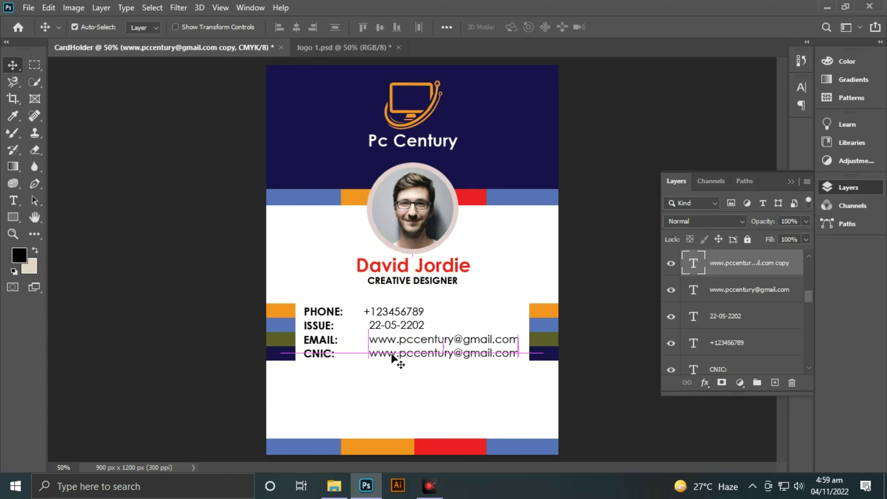
pyautogui.doubleClick(393, 358)
pyautogui.press('BackSpace')
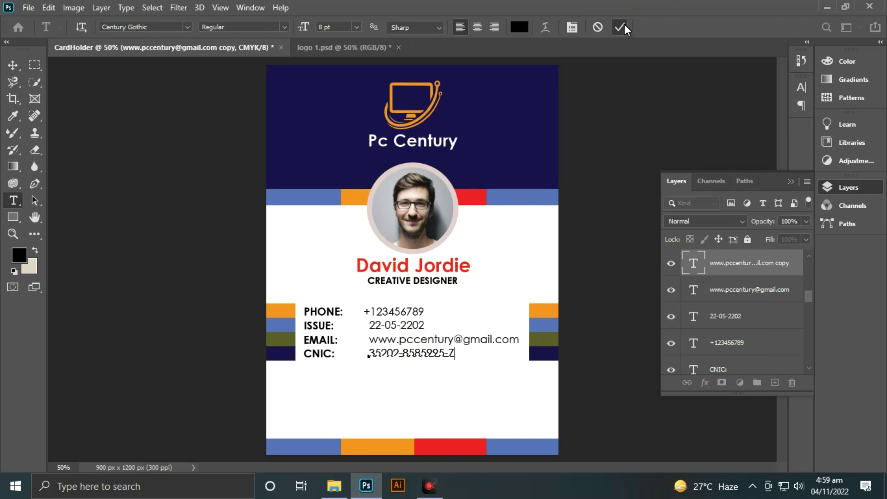
pyautogui.click(620, 26)
# Set the phone, issue date, e-mail and CNIC value texts to Arial
pyautogui.moveTo(441, 303); pyautogui.dragTo(384, 365)
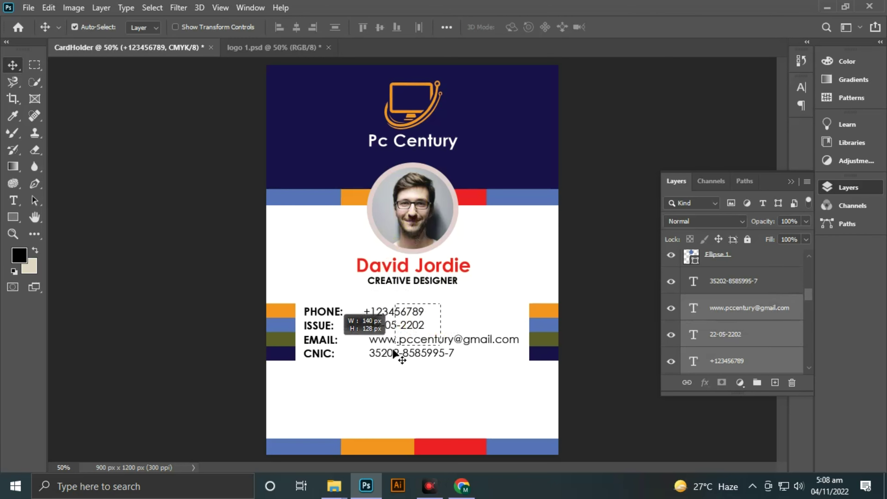
pyautogui.click(13, 200)
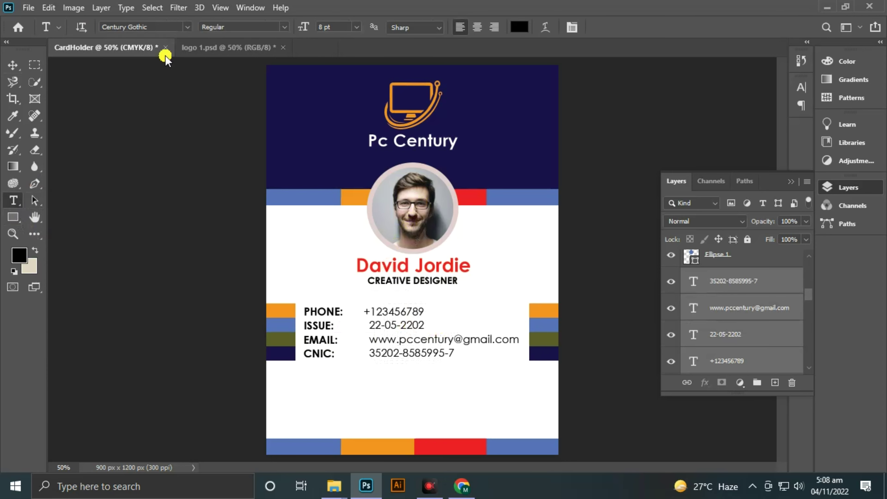
pyautogui.click(187, 28)
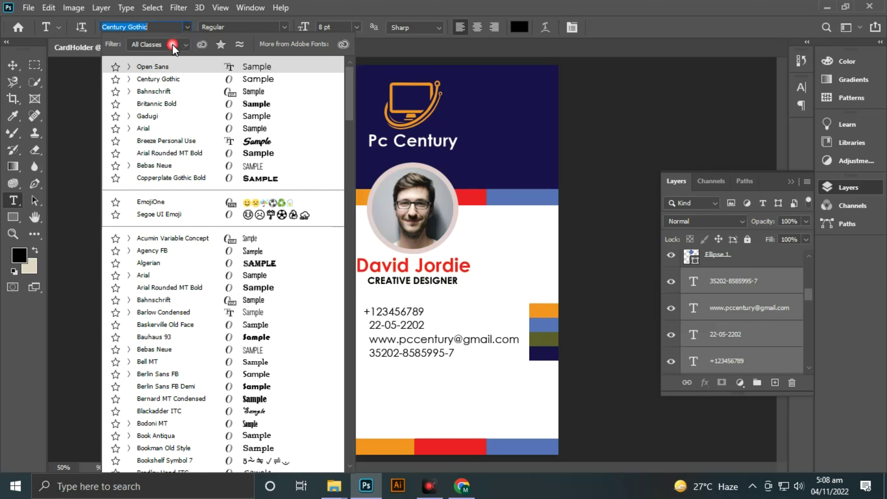
pyautogui.click(153, 132)
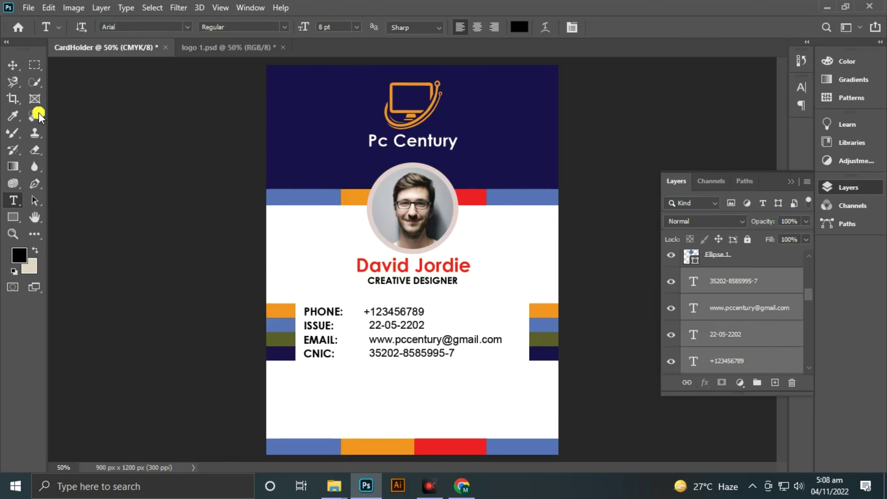
pyautogui.click(13, 65)
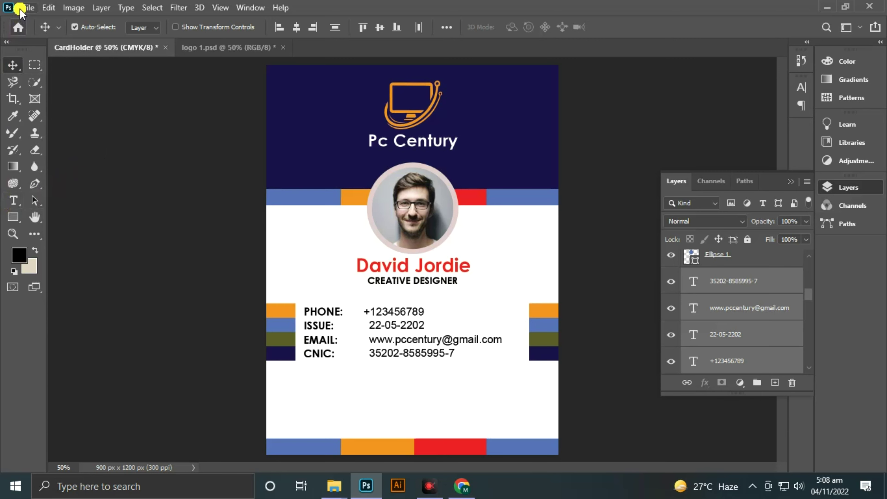
pyautogui.click(28, 8)
# Place the barcode 'download' PNG and scale it down below the CNIC line
pyautogui.click(64, 277)
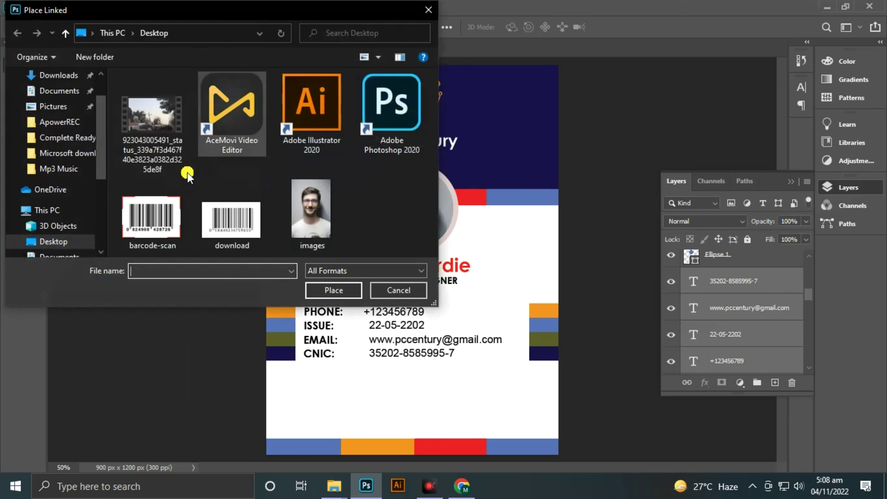
pyautogui.click(231, 217)
pyautogui.click(334, 290)
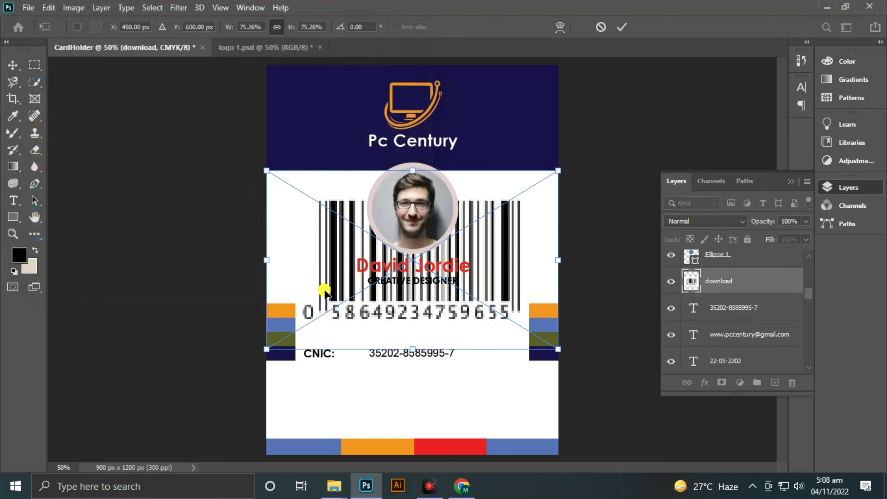
pyautogui.moveTo(555, 173); pyautogui.dragTo(368, 287)
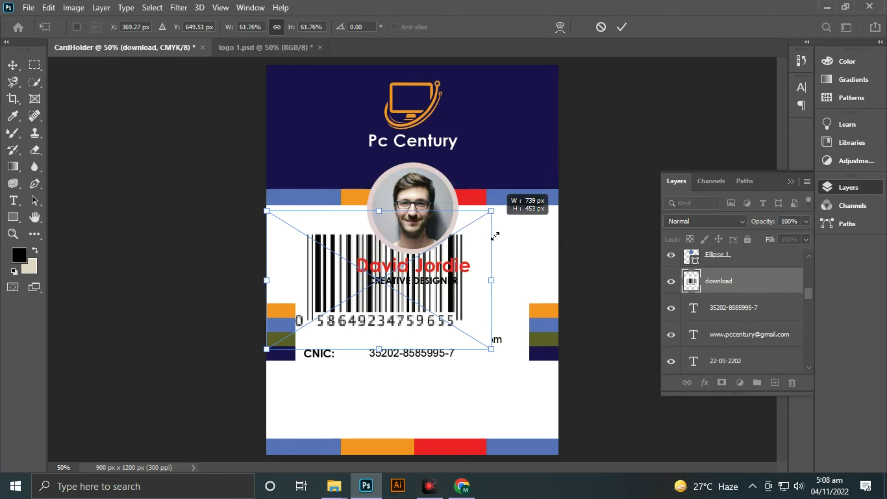
pyautogui.moveTo(344, 317)
pyautogui.mouseDown()
pyautogui.moveTo(393, 354)
pyautogui.moveTo(407, 385)
pyautogui.mouseUp()
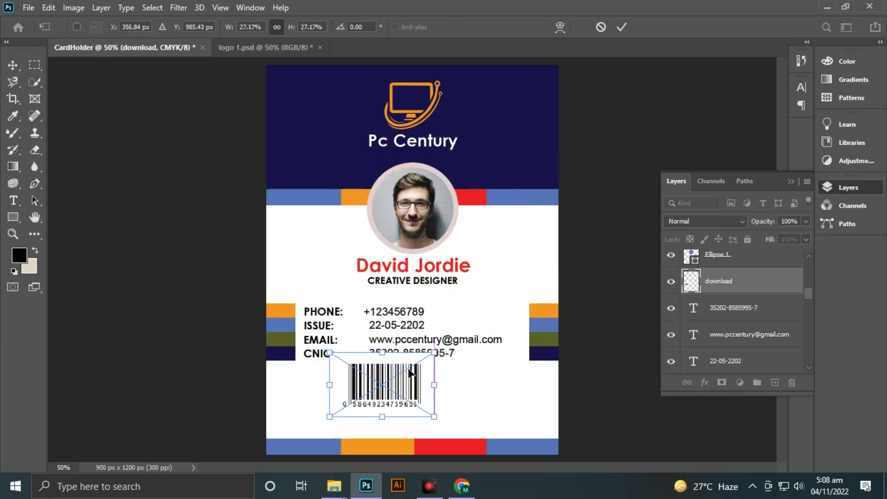
pyautogui.moveTo(436, 417); pyautogui.dragTo(407, 393)
pyautogui.click(622, 26)
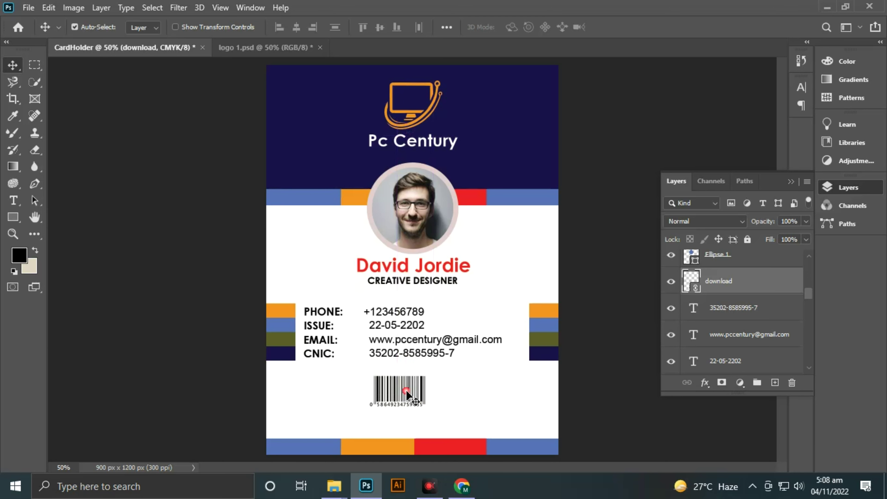
# Refine the barcode's size and centre it just beneath the CNIC line
pyautogui.hotkey('ctrl', 't')
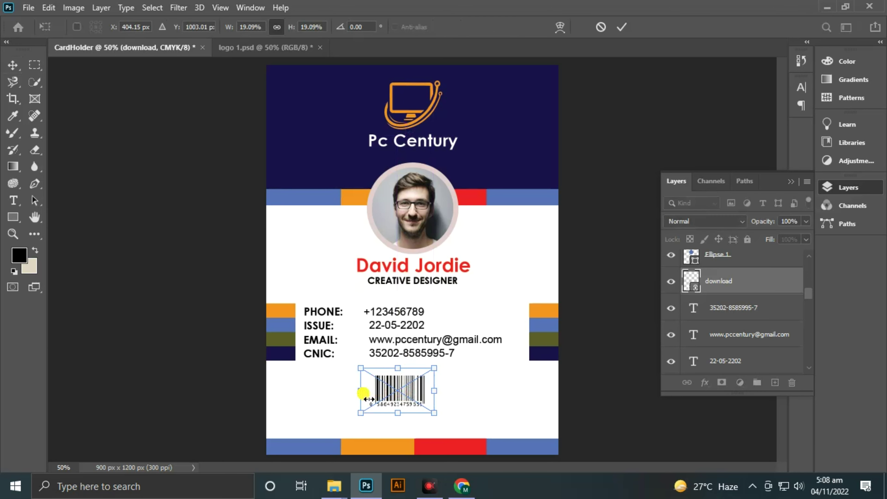
pyautogui.moveTo(363, 394)
pyautogui.mouseDown()
pyautogui.moveTo(337, 398)
pyautogui.moveTo(395, 396)
pyautogui.mouseUp()
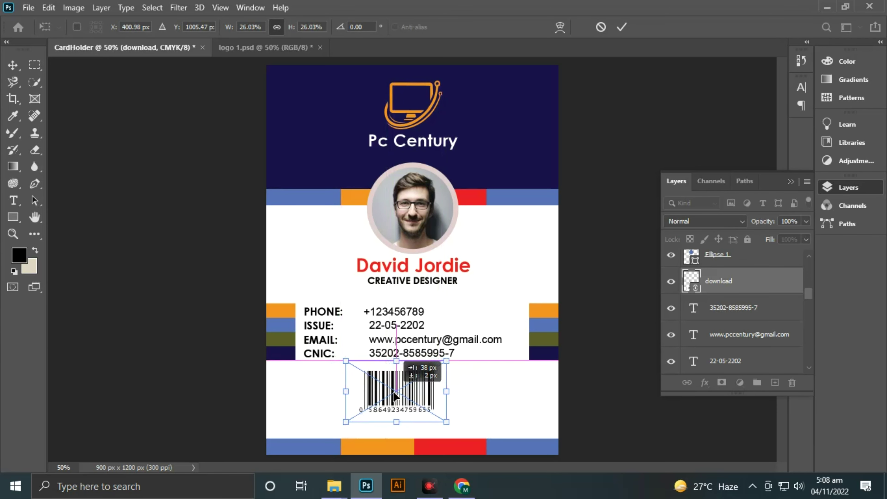
pyautogui.click(397, 357)
pyautogui.moveTo(400, 363); pyautogui.dragTo(398, 376)
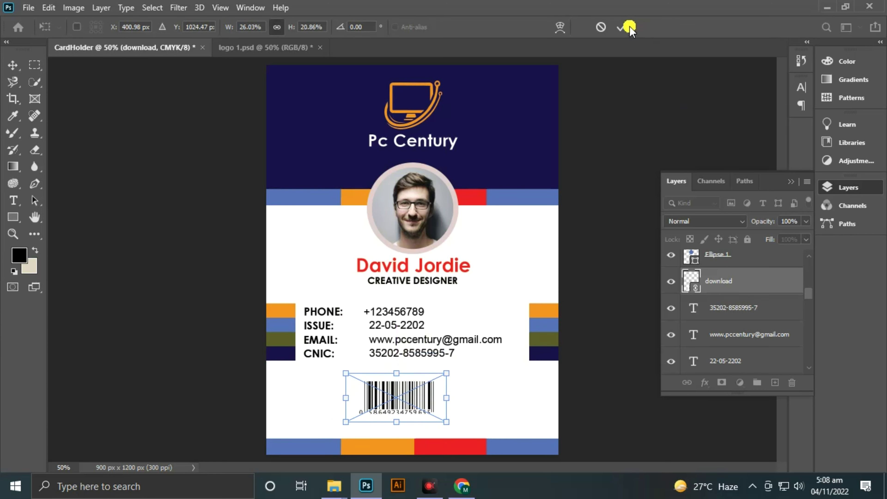
pyautogui.click(622, 27)
pyautogui.moveTo(406, 402)
pyautogui.mouseDown()
pyautogui.moveTo(408, 388)
pyautogui.moveTo(419, 390)
pyautogui.mouseUp()
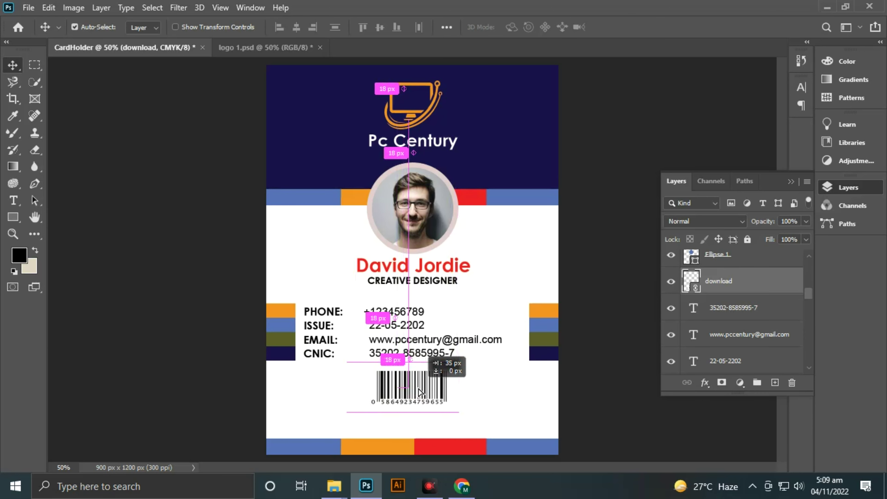
pyautogui.moveTo(419, 392); pyautogui.dragTo(415, 392)
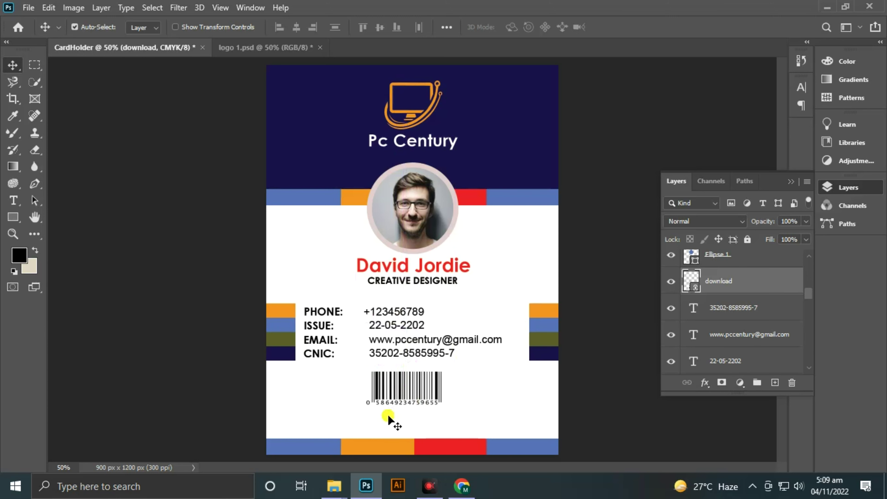
pyautogui.press('t')
pyautogui.click(311, 421)
pyautogui.write('123 MAIN STREET, CITY LAHORE, SECTOR')
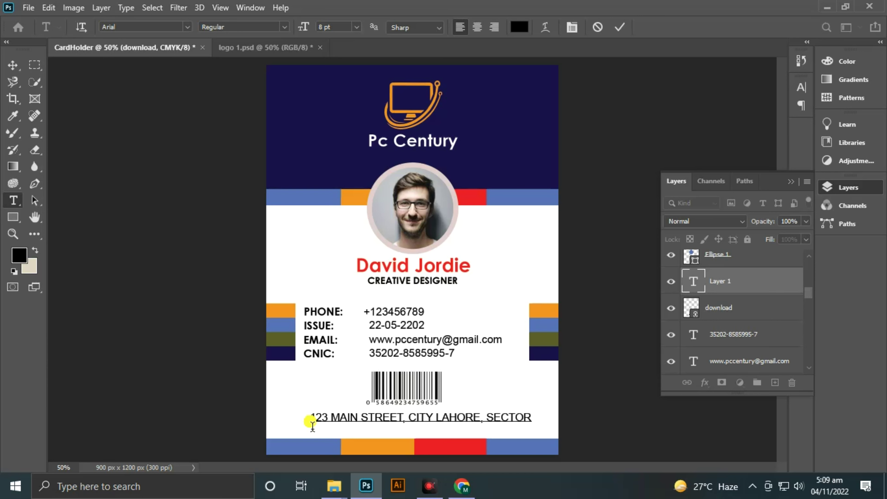
# Type the address line below the barcode, size it 6 pt, and centre it
pyautogui.write('B')
pyautogui.click(619, 27)
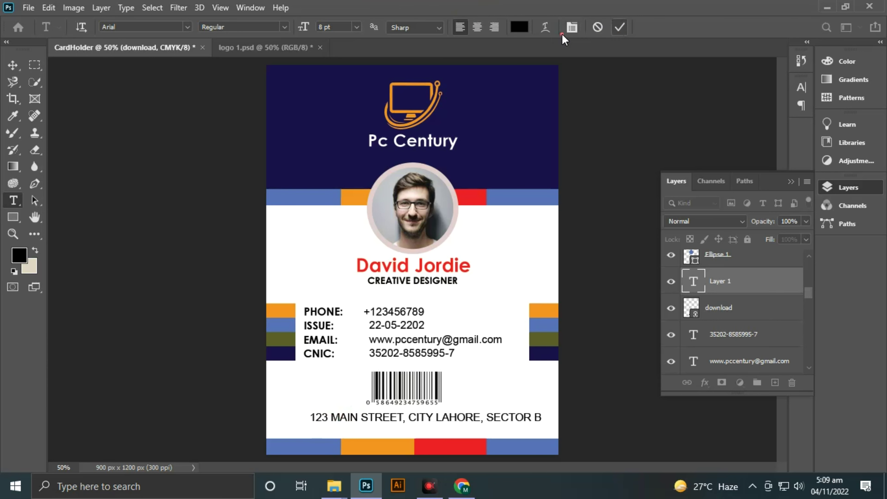
pyautogui.click(357, 27)
pyautogui.click(353, 55)
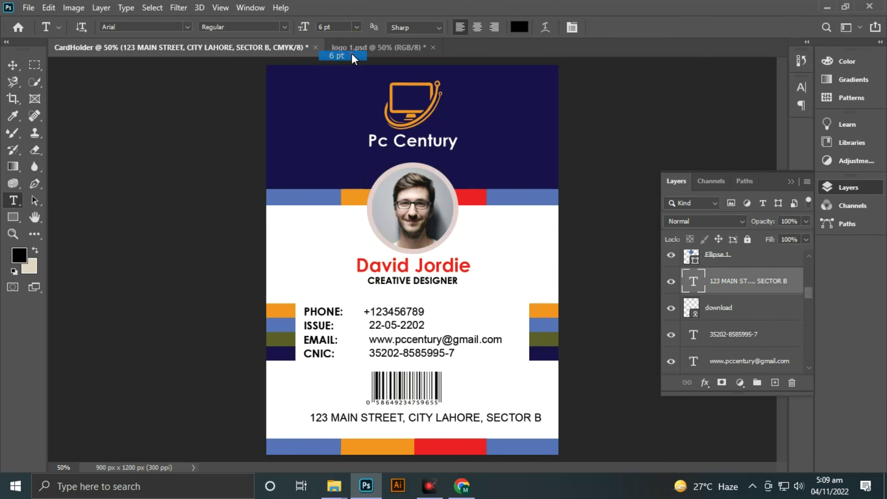
pyautogui.click(13, 68)
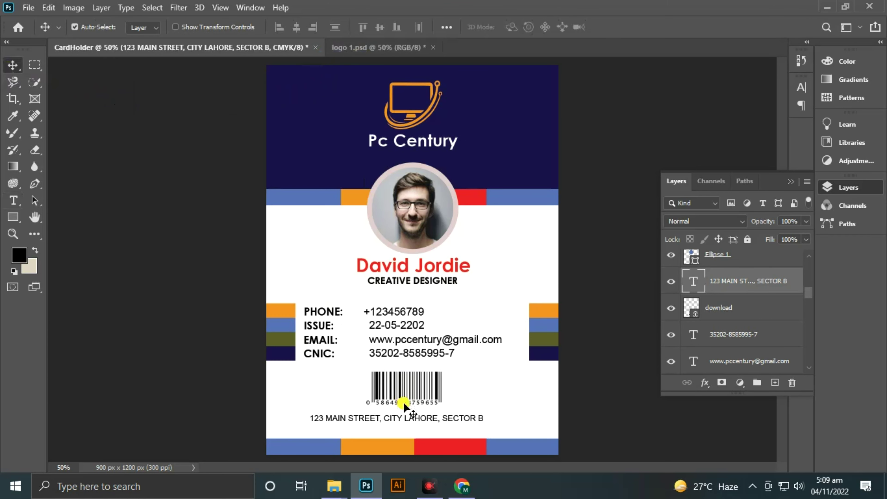
pyautogui.moveTo(415, 423); pyautogui.dragTo(423, 426)
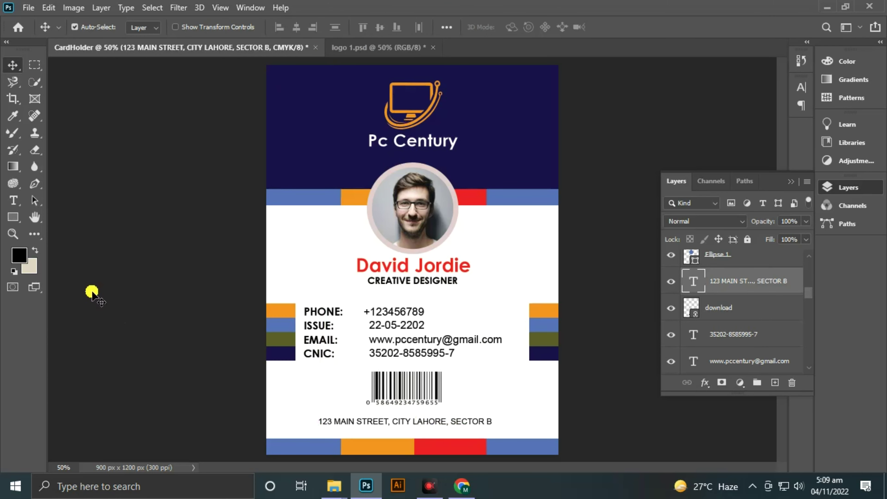
# Make the address line bold and re-centre it under the barcode
pyautogui.click(13, 200)
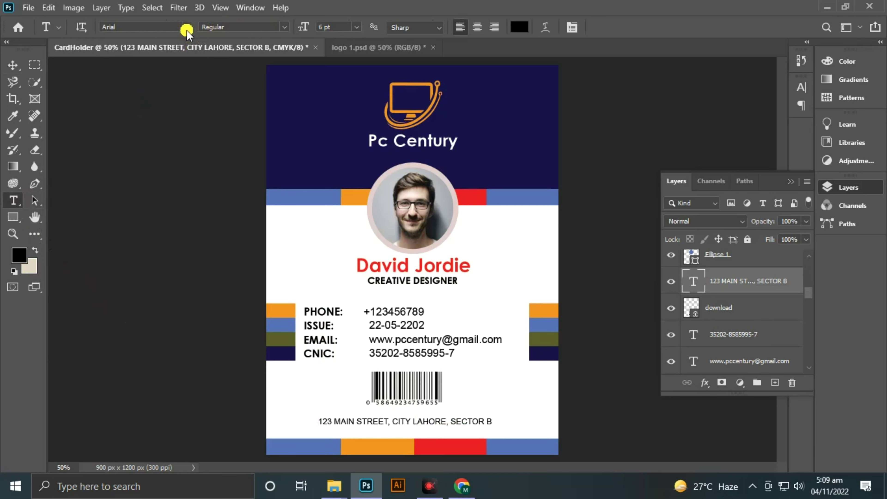
pyautogui.click(283, 27)
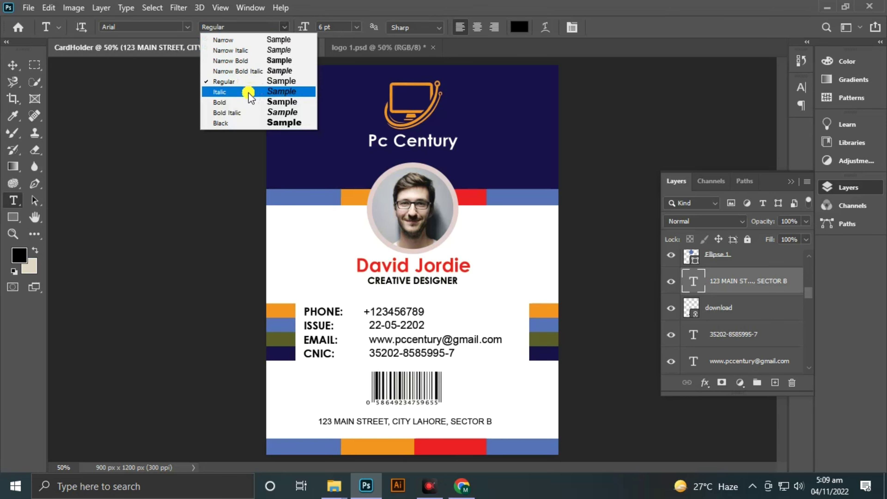
pyautogui.click(251, 102)
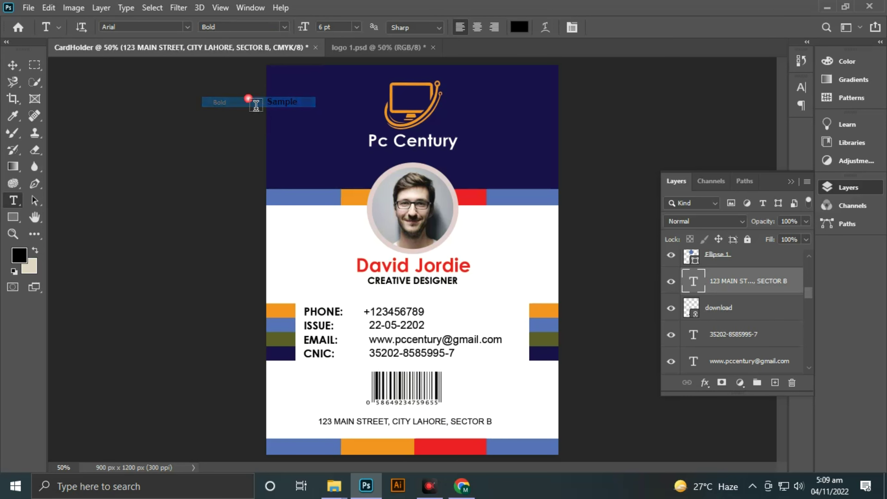
pyautogui.click(12, 65)
pyautogui.moveTo(448, 422); pyautogui.dragTo(453, 422)
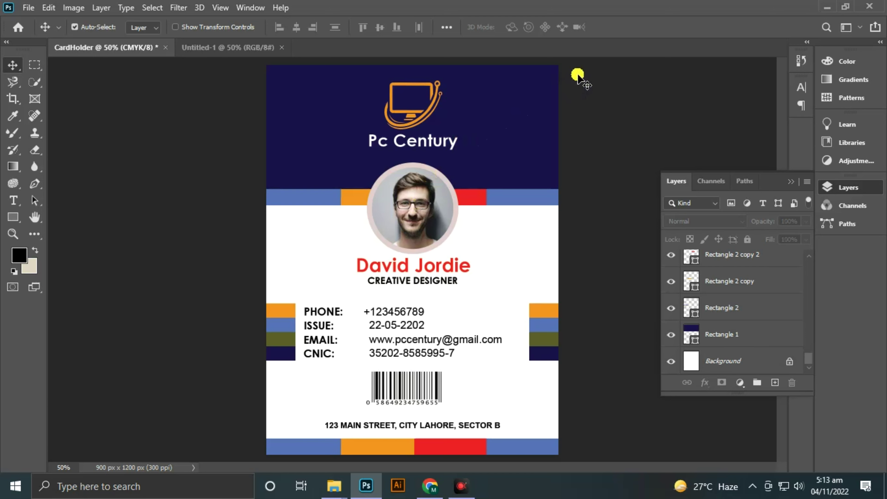
# Drag the navy Pc Century header banner into Untitled-1 and drop it at the bottom
pyautogui.moveTo(576, 72)
pyautogui.mouseDown()
pyautogui.moveTo(327, 129)
pyautogui.moveTo(273, 156)
pyautogui.mouseUp()
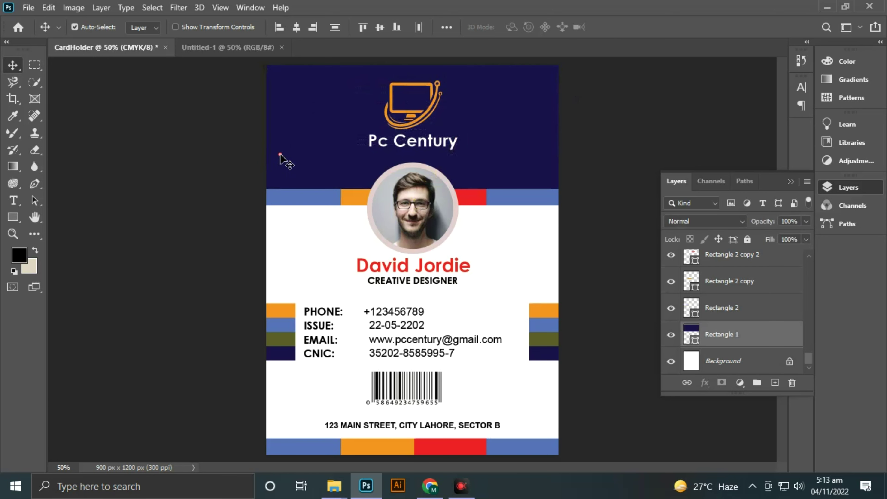
pyautogui.moveTo(720, 335)
pyautogui.mouseDown()
pyautogui.moveTo(536, 289)
pyautogui.moveTo(381, 151)
pyautogui.moveTo(406, 208)
pyautogui.mouseUp()
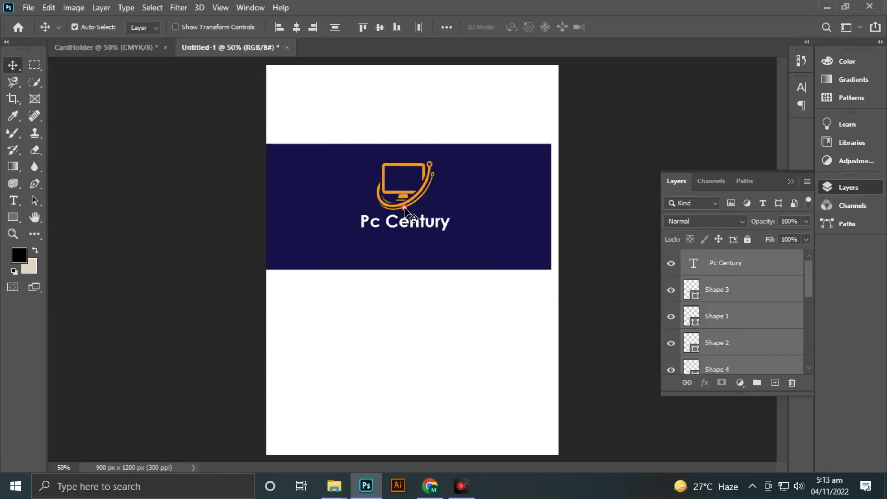
pyautogui.moveTo(499, 212)
pyautogui.mouseDown()
pyautogui.moveTo(521, 318)
pyautogui.moveTo(502, 396)
pyautogui.mouseUp()
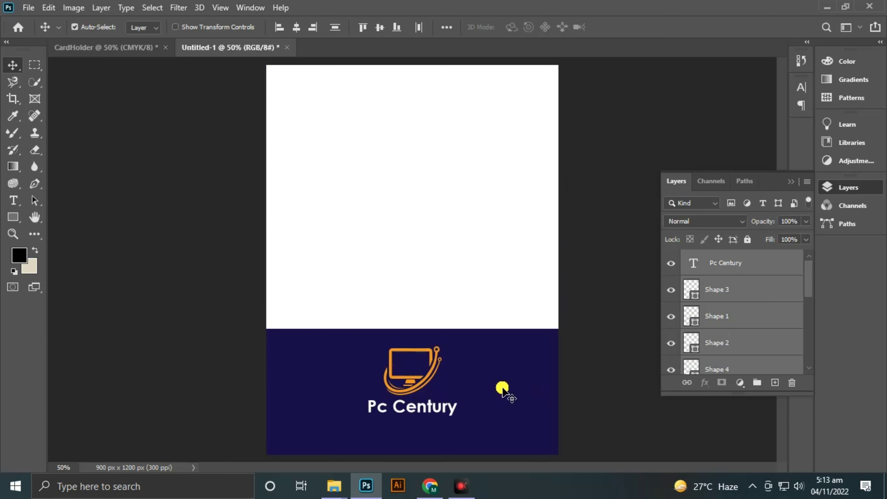
# Copy the four coloured stripe layers from CardHolder into Untitled-1, resting on the banner
pyautogui.click(163, 49)
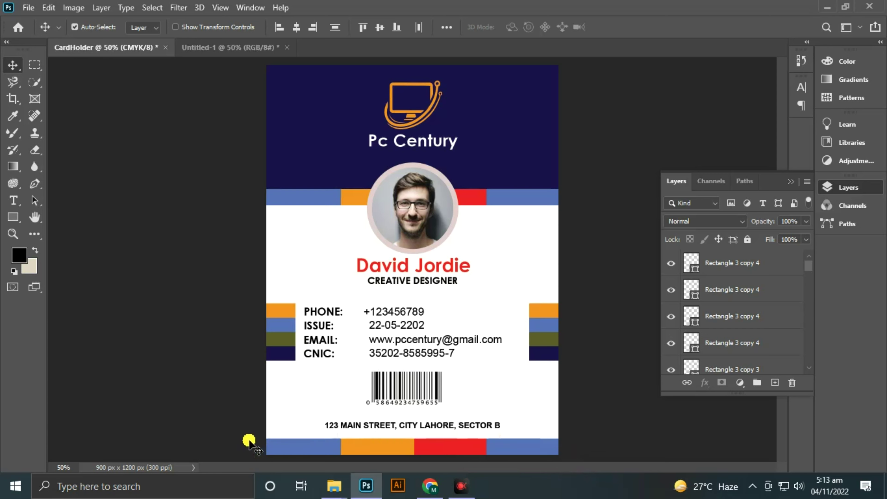
pyautogui.moveTo(268, 446); pyautogui.dragTo(416, 469)
pyautogui.keyDown('shift'); pyautogui.click(732, 280); pyautogui.keyUp('shift')
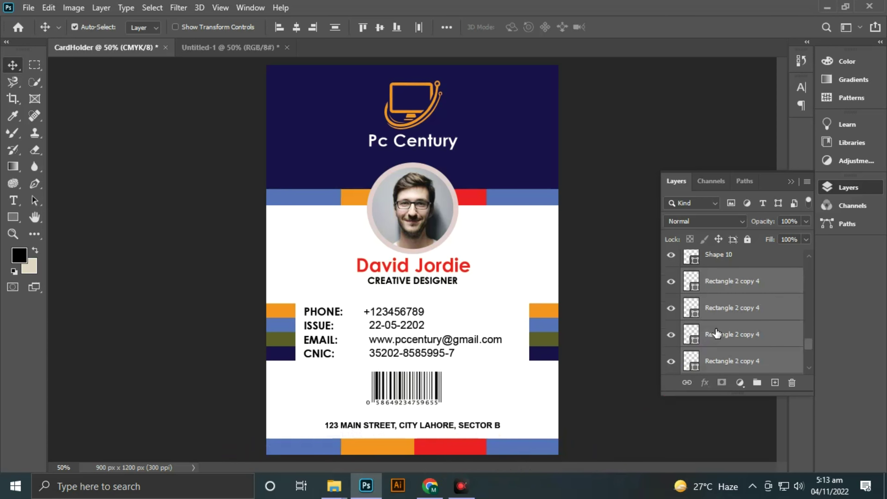
pyautogui.moveTo(738, 323)
pyautogui.mouseDown()
pyautogui.moveTo(257, 72)
pyautogui.moveTo(253, 56)
pyautogui.moveTo(446, 299)
pyautogui.moveTo(440, 313)
pyautogui.mouseUp()
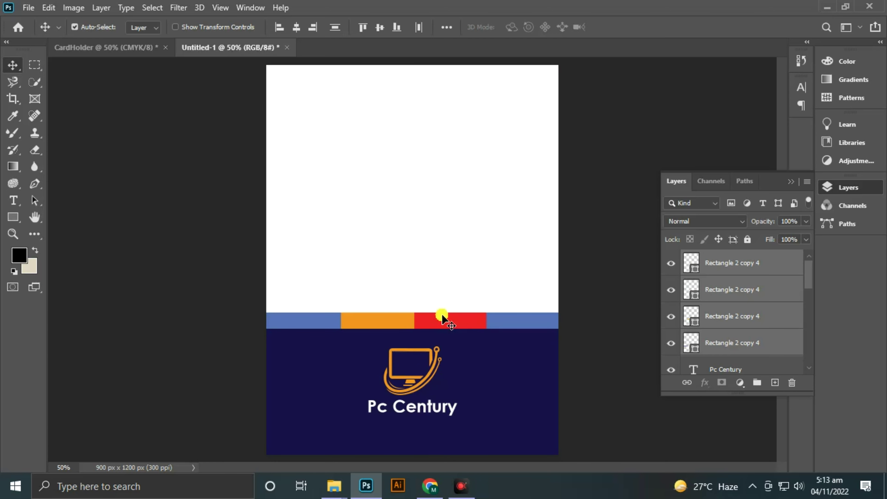
# Drag the red cardholder name and CREATIVE DESIGNER title into Untitled-1, centred above the stripe
pyautogui.click(154, 49)
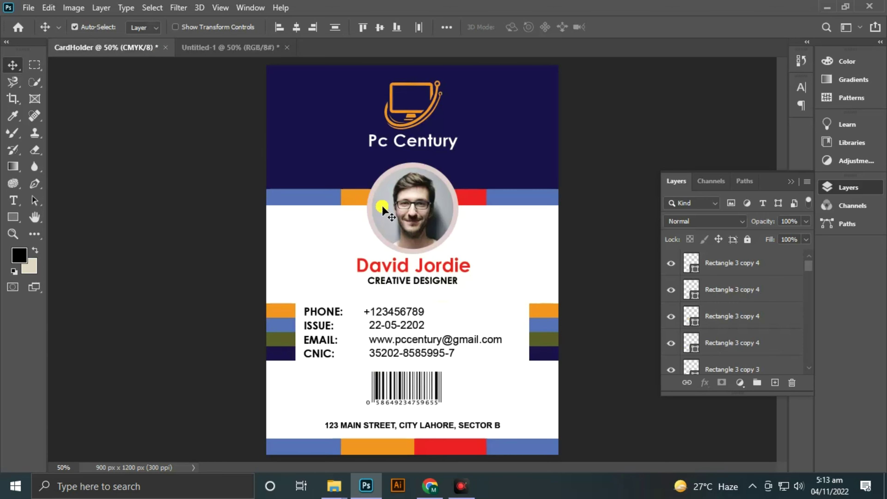
pyautogui.moveTo(483, 276); pyautogui.dragTo(295, 260)
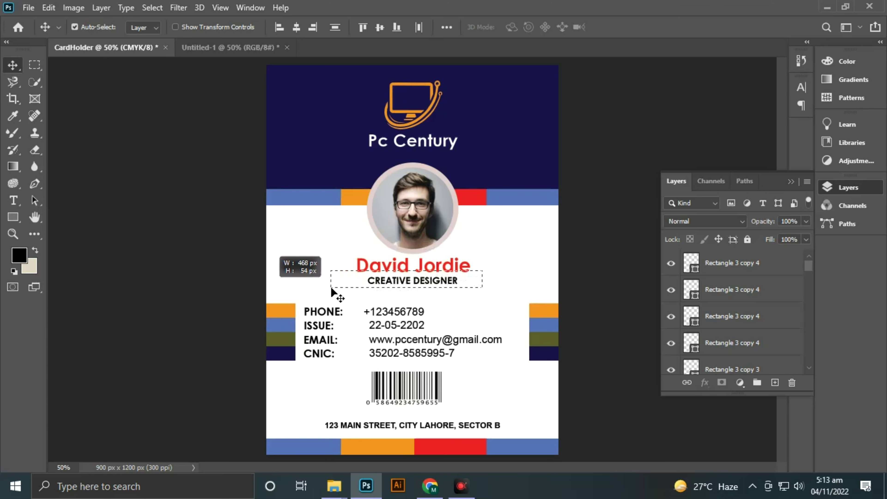
pyautogui.scroll(-2, 761, 308)
pyautogui.scroll(-2, 762, 305)
pyautogui.scroll(-2, 766, 300)
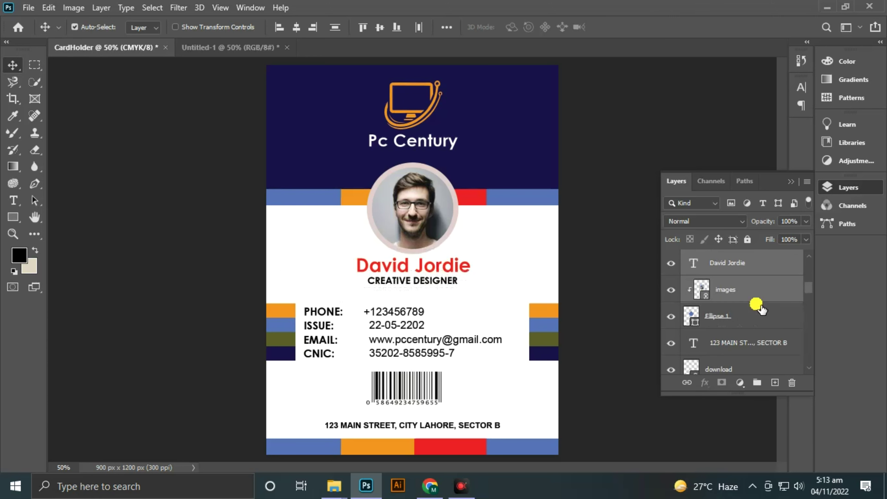
pyautogui.moveTo(785, 270)
pyautogui.mouseDown()
pyautogui.moveTo(330, 108)
pyautogui.moveTo(451, 244)
pyautogui.moveTo(467, 246)
pyautogui.moveTo(419, 263)
pyautogui.moveTo(423, 272)
pyautogui.mouseUp()
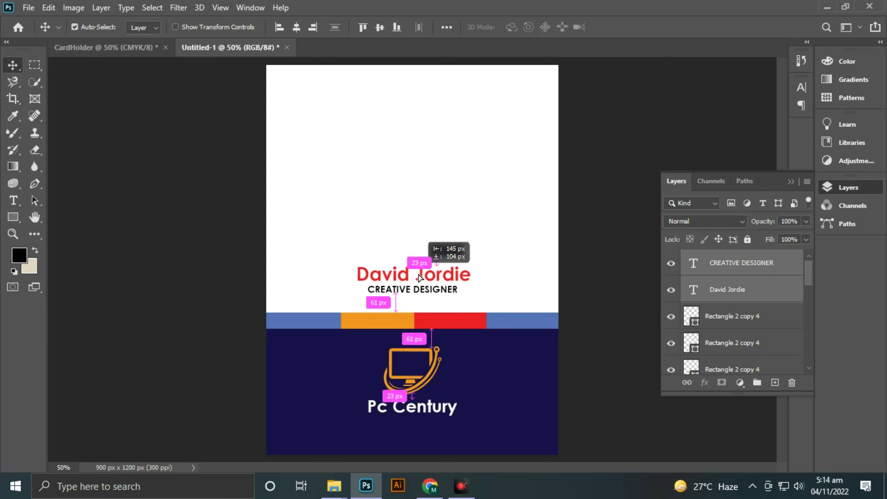
pyautogui.moveTo(423, 273); pyautogui.dragTo(419, 276)
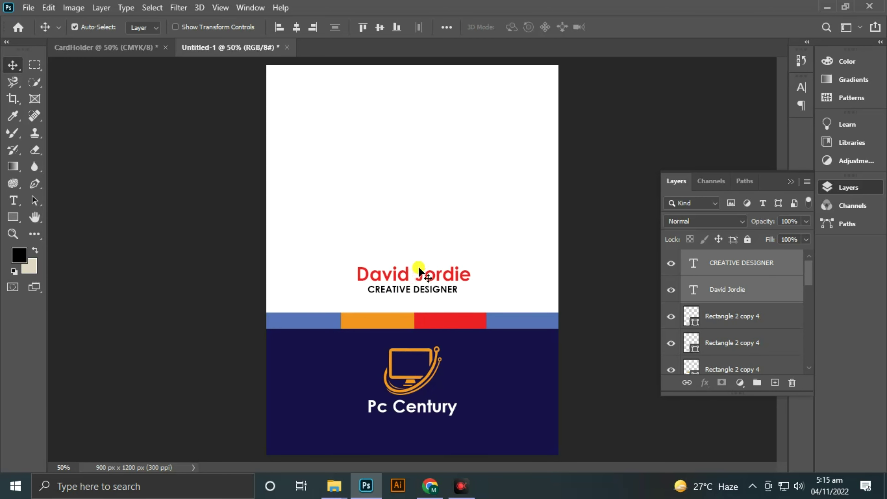
# Place the signature image 'download (1)' as linked, scaled down and centred above the name
pyautogui.click(28, 7)
pyautogui.click(74, 263)
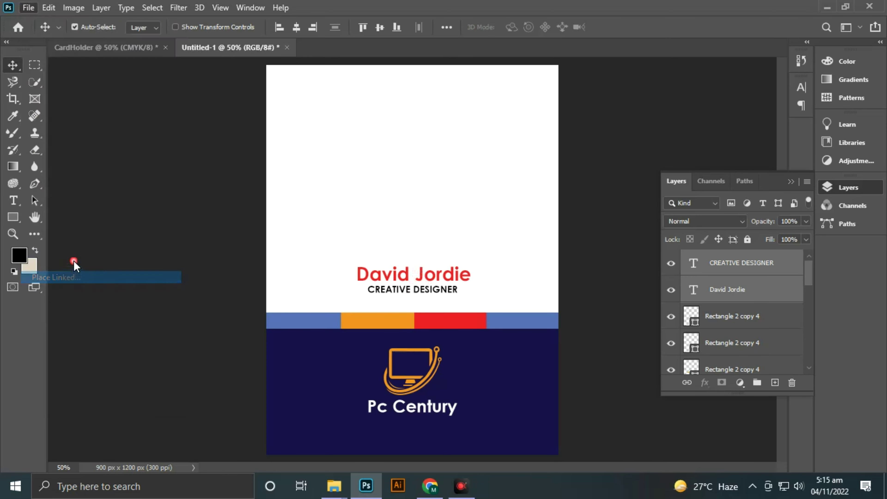
pyautogui.click(220, 215)
pyautogui.click(333, 285)
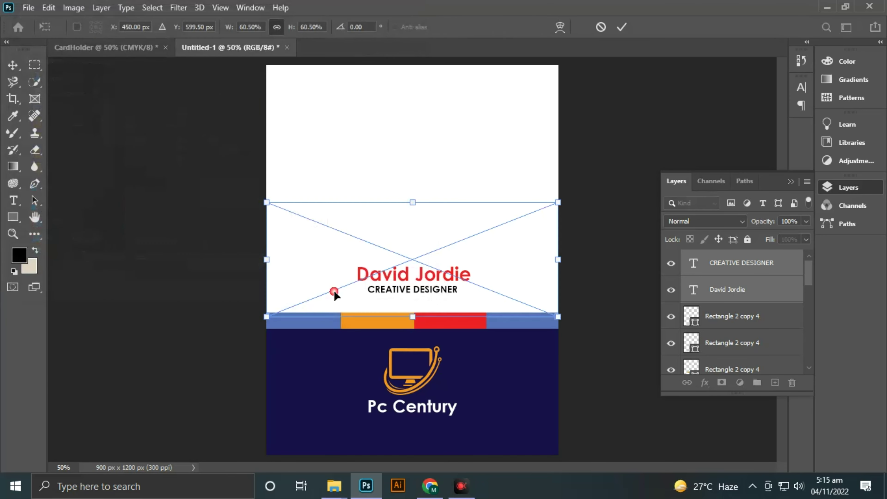
pyautogui.moveTo(267, 202); pyautogui.dragTo(423, 263)
pyautogui.moveTo(471, 284)
pyautogui.mouseDown()
pyautogui.moveTo(319, 199)
pyautogui.moveTo(367, 224)
pyautogui.mouseUp()
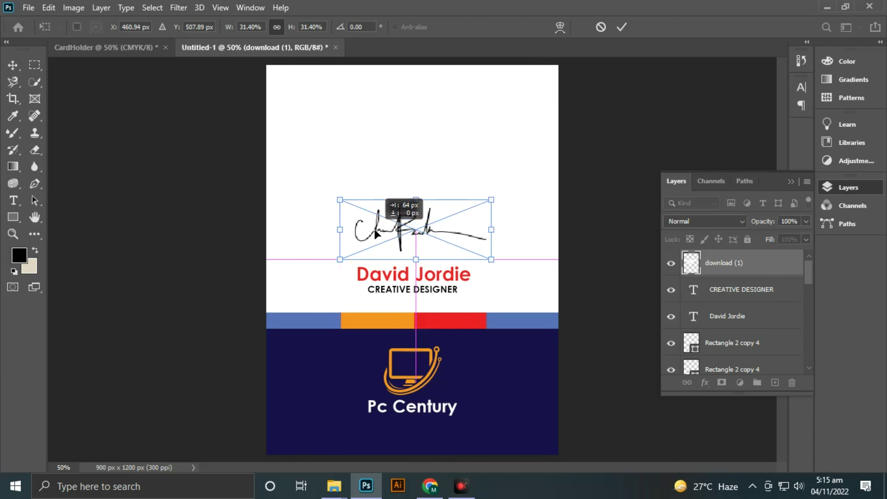
pyautogui.click(621, 27)
pyautogui.moveTo(422, 223); pyautogui.dragTo(422, 228)
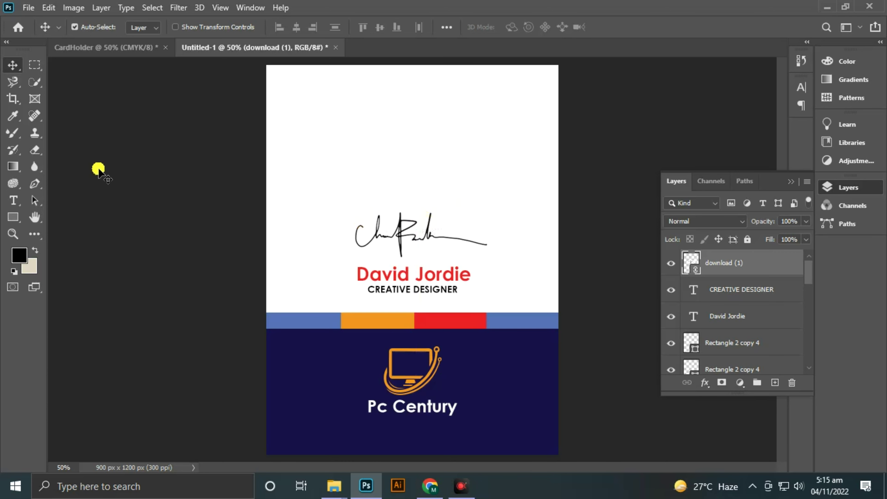
pyautogui.click(13, 200)
# Type a 9 pt JOIN DATE: label and position it above the signature on the left
pyautogui.click(332, 142)
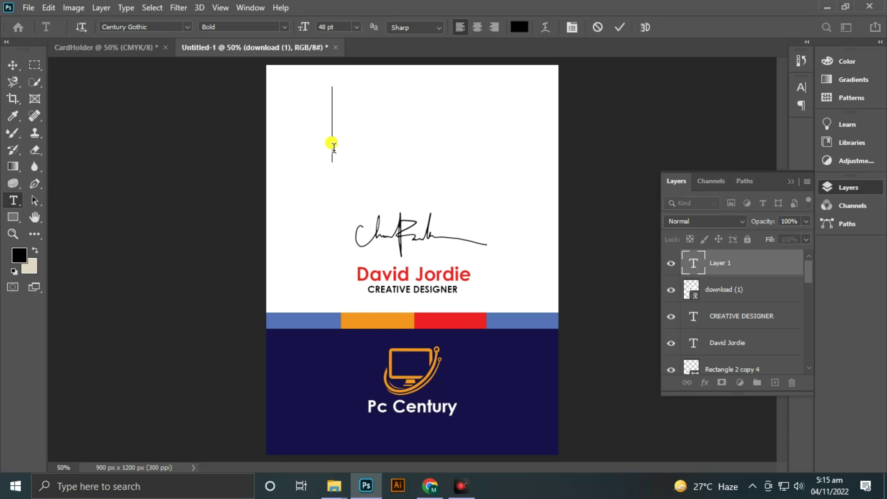
pyautogui.write('JOIN')
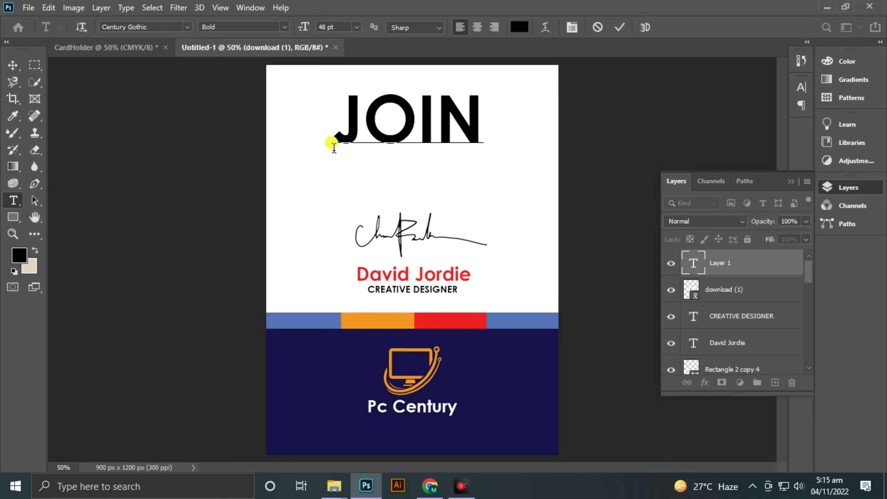
pyautogui.write(' DA')
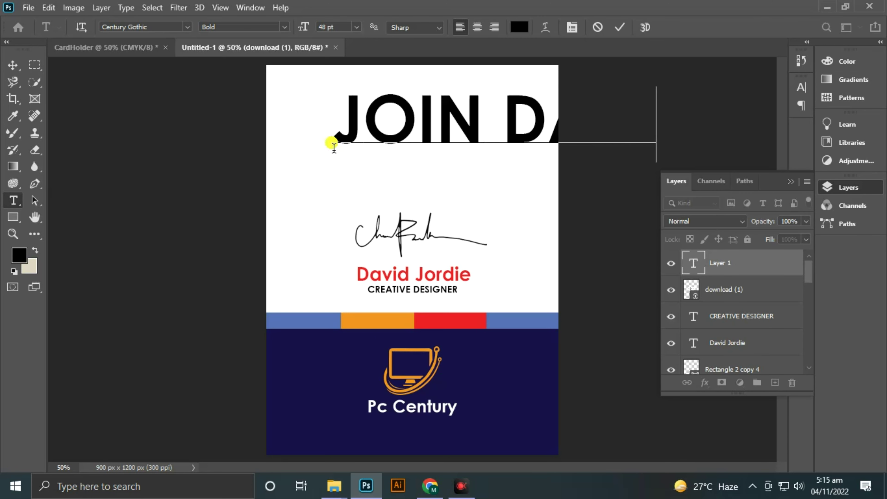
pyautogui.click(620, 27)
pyautogui.click(357, 27)
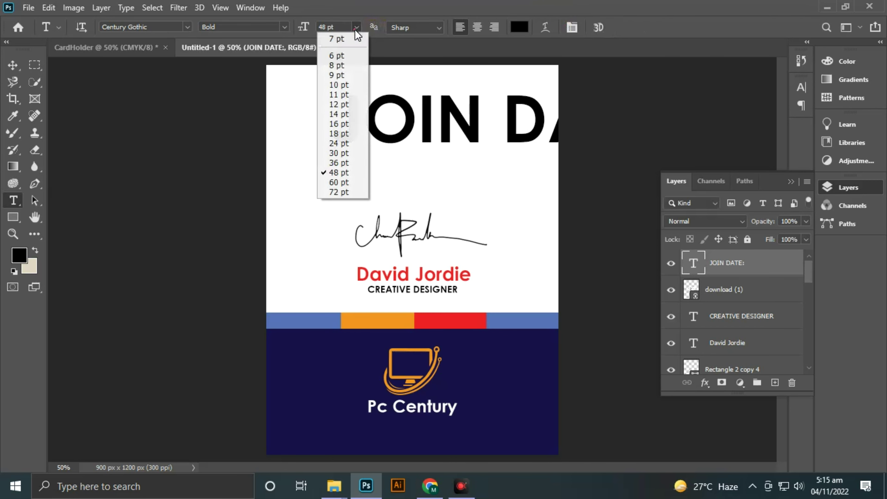
pyautogui.click(347, 79)
pyautogui.click(13, 65)
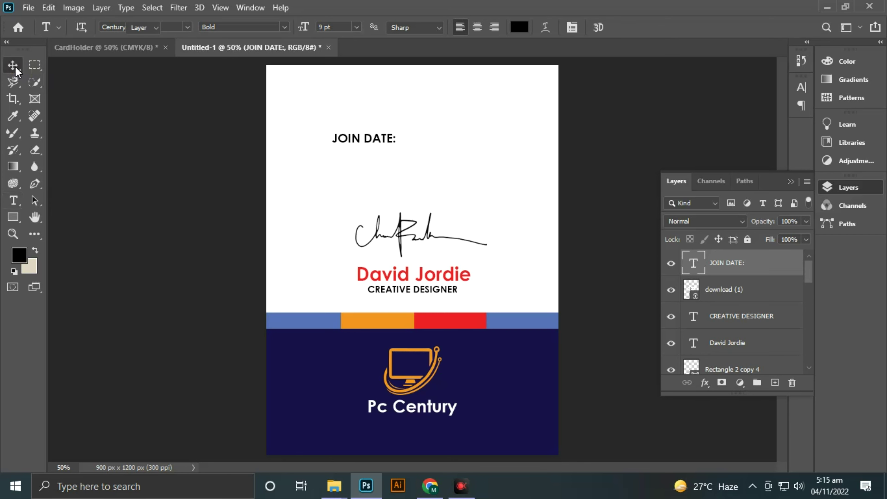
pyautogui.moveTo(377, 142); pyautogui.dragTo(374, 162)
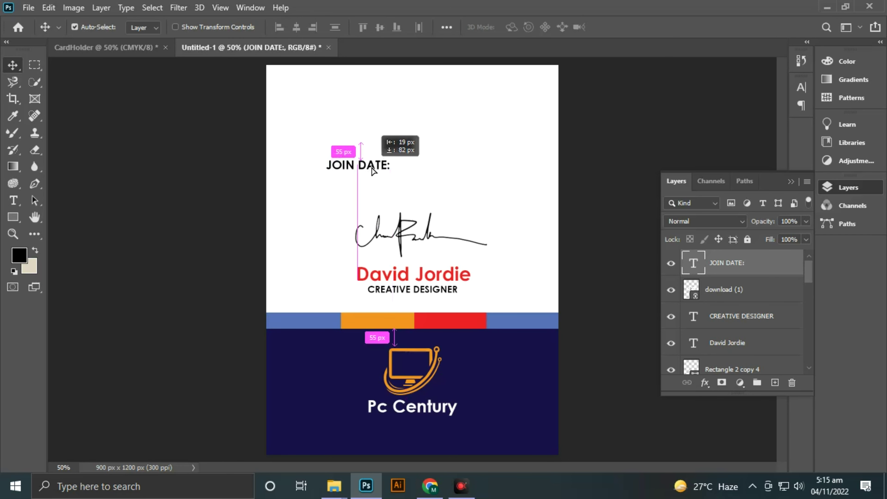
pyautogui.moveTo(374, 164); pyautogui.dragTo(372, 168)
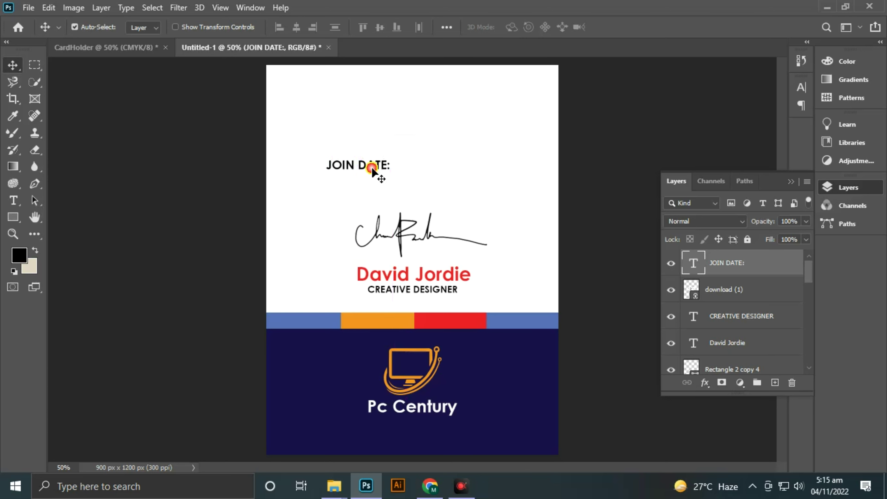
# Duplicate the JOIN DATE: label and move the copy just below the original
pyautogui.hotkey('ctrl', 'j')
pyautogui.hotkey('ctrl', 't')
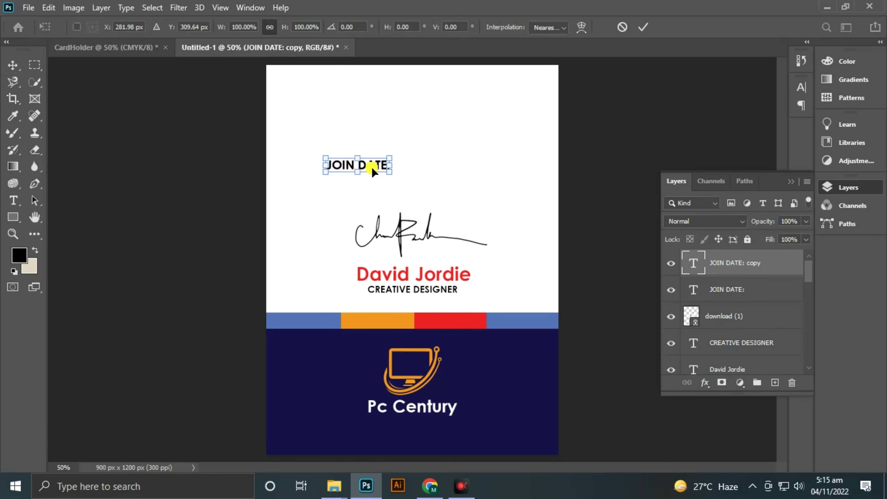
pyautogui.moveTo(370, 168); pyautogui.dragTo(370, 183)
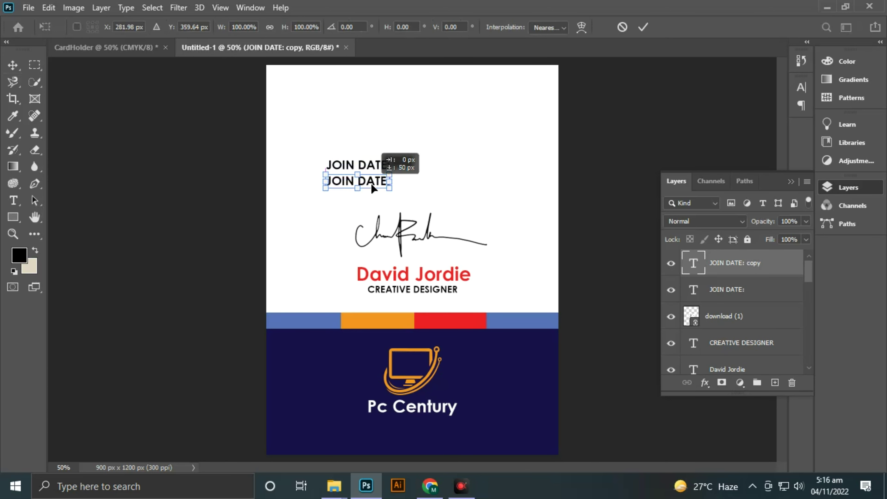
pyautogui.click(643, 29)
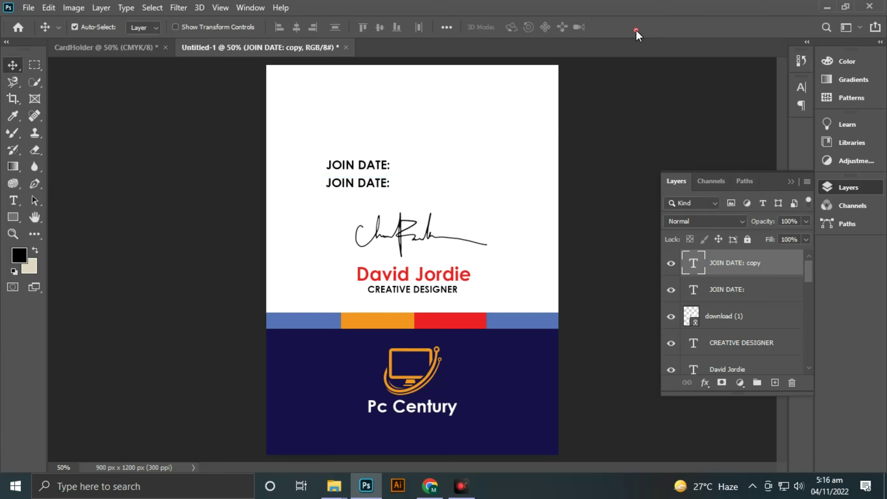
# Set both JOIN DATE: labels to 8 pt
pyautogui.click(381, 163)
pyautogui.click(13, 198)
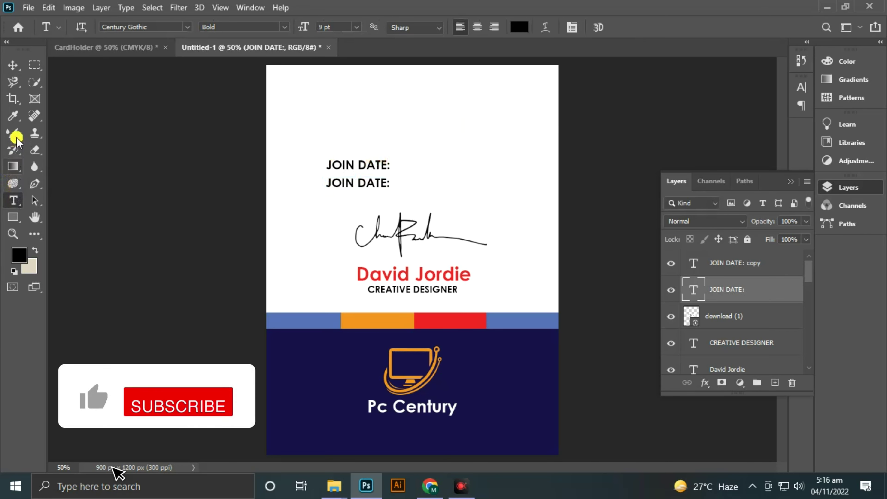
pyautogui.click(13, 65)
pyautogui.moveTo(387, 148); pyautogui.dragTo(322, 211)
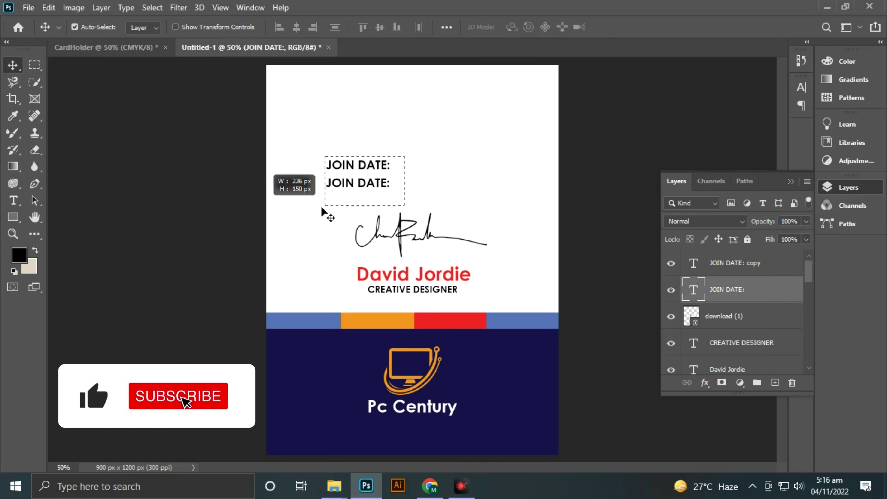
pyautogui.click(13, 200)
pyautogui.click(357, 26)
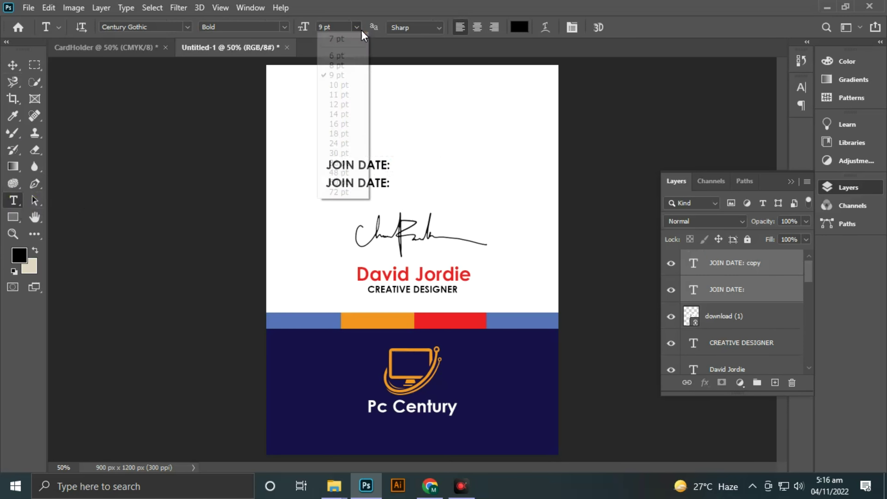
pyautogui.click(337, 65)
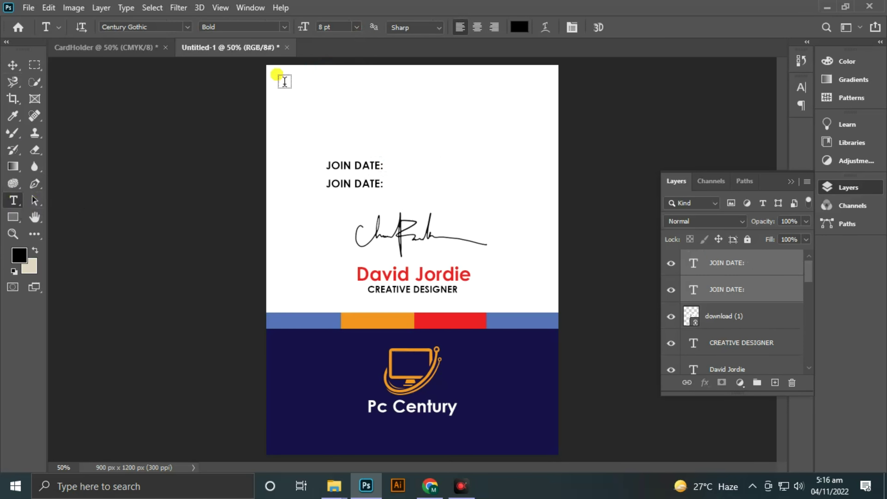
pyautogui.click(10, 72)
# Type the date 02-09-2010 and line it up beside the first JOIN DATE: label
pyautogui.press('t')
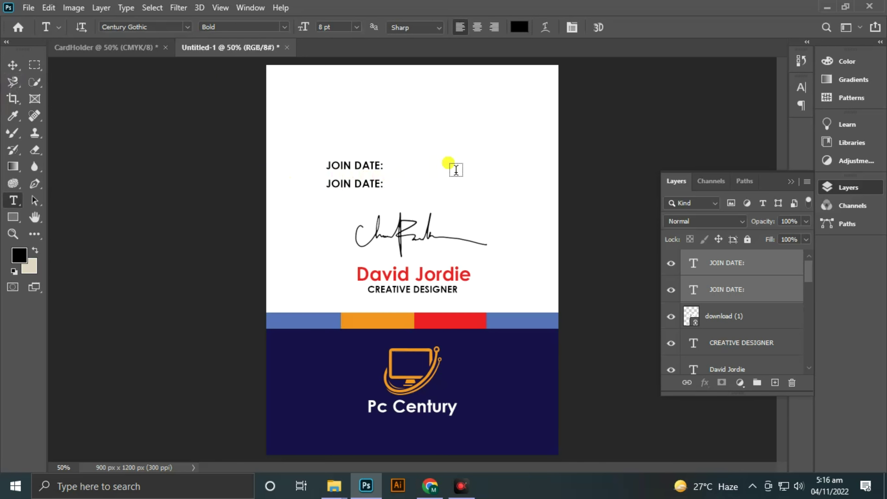
pyautogui.click(425, 178)
pyautogui.press('BackSpace')
pyautogui.write('02-09-2010')
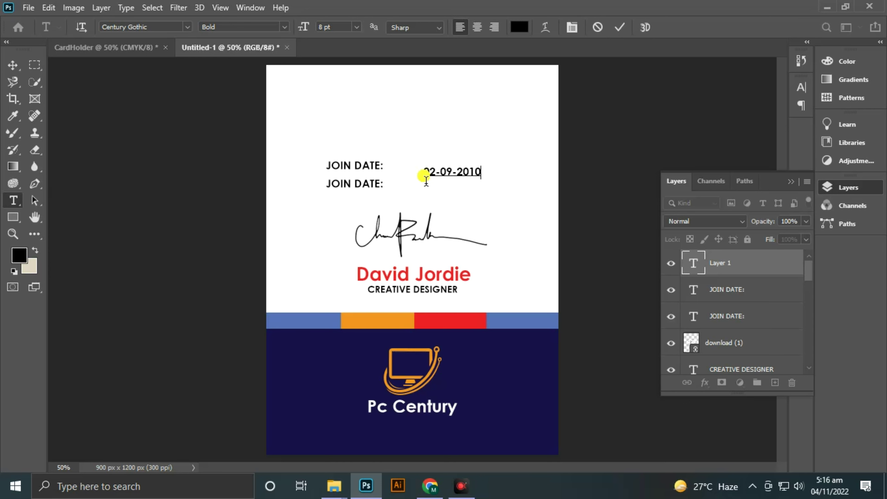
pyautogui.click(619, 27)
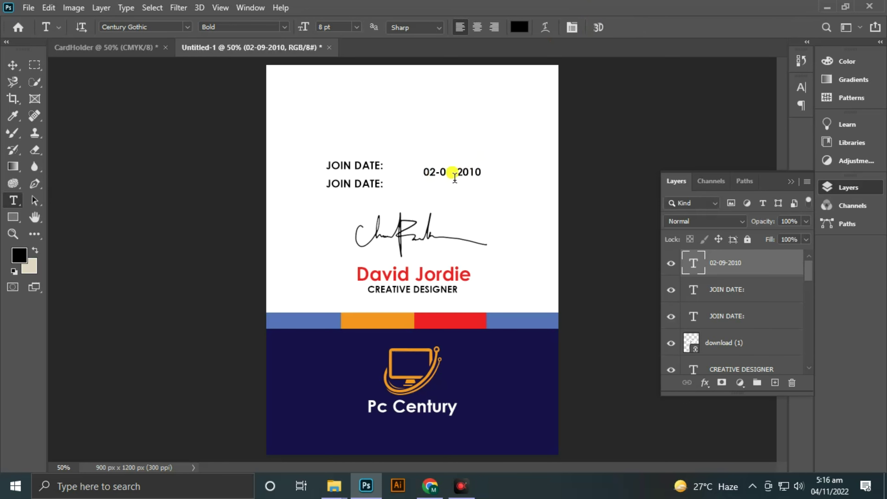
pyautogui.press('v')
pyautogui.moveTo(471, 178)
pyautogui.mouseDown()
pyautogui.moveTo(442, 175)
pyautogui.moveTo(450, 174)
pyautogui.mouseUp()
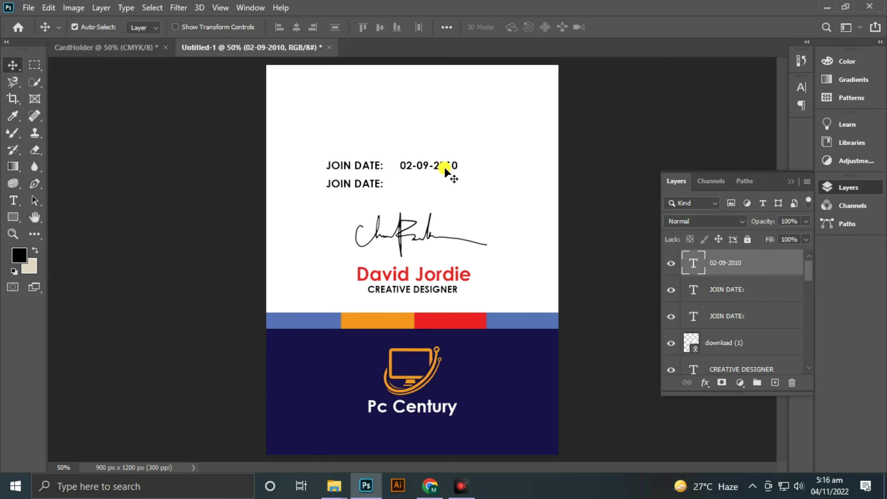
# Copy the date down to the second JOIN DATE: line and change it to 02-09-2025
pyautogui.hotkey('ctrl', 'j')
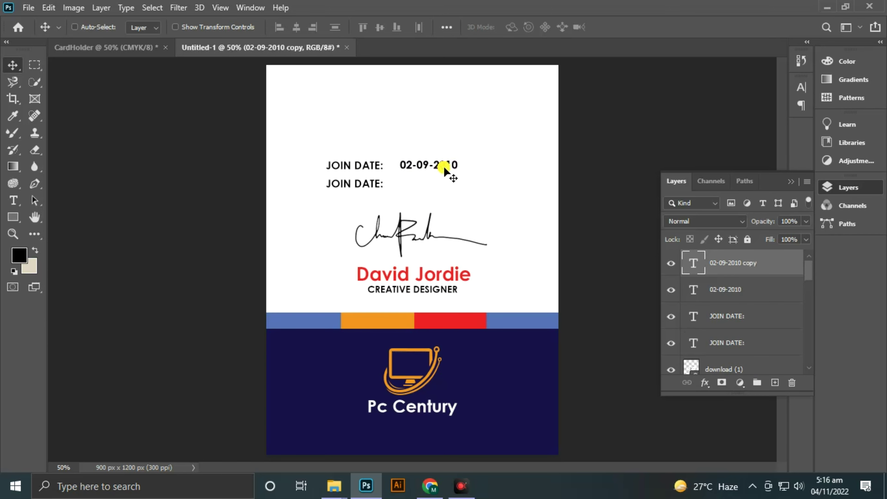
pyautogui.hotkey('ctrl', 't')
pyautogui.moveTo(443, 165); pyautogui.dragTo(442, 183)
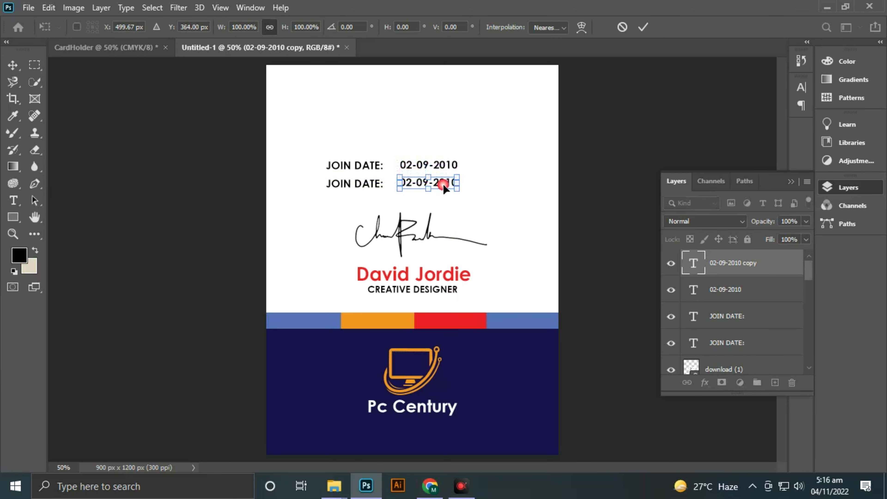
pyautogui.click(643, 27)
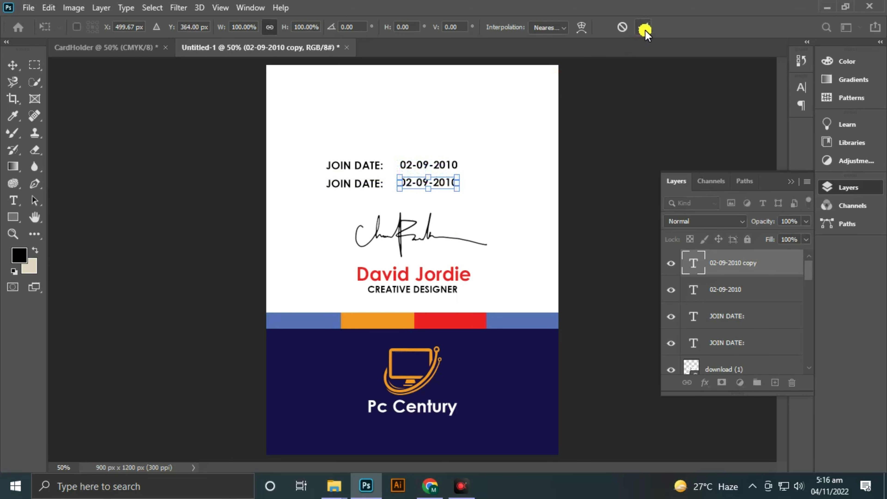
pyautogui.doubleClick(450, 182)
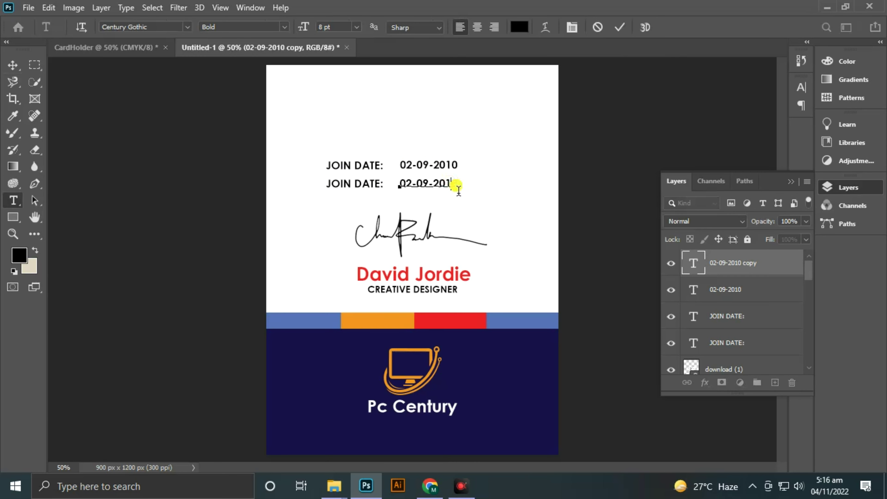
pyautogui.write('25')
pyautogui.click(620, 27)
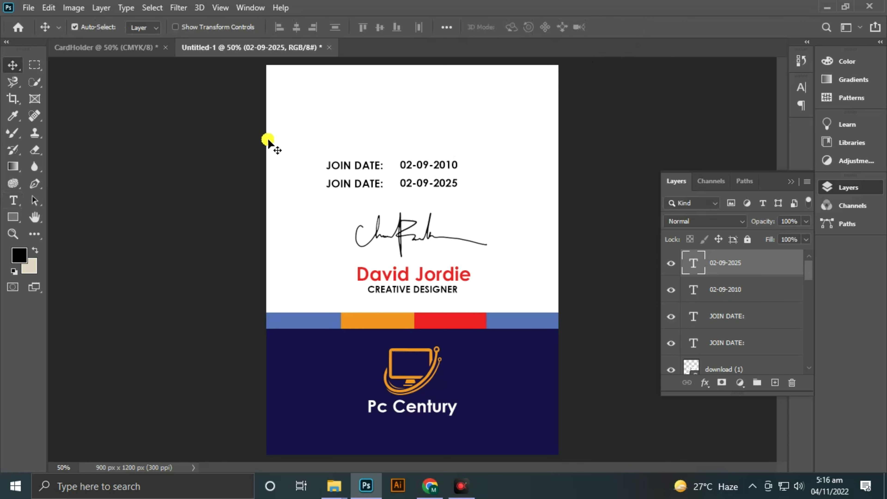
# Draw a small 3-sided polygon near the top-left corner with red fill and no stroke
pyautogui.click(14, 218)
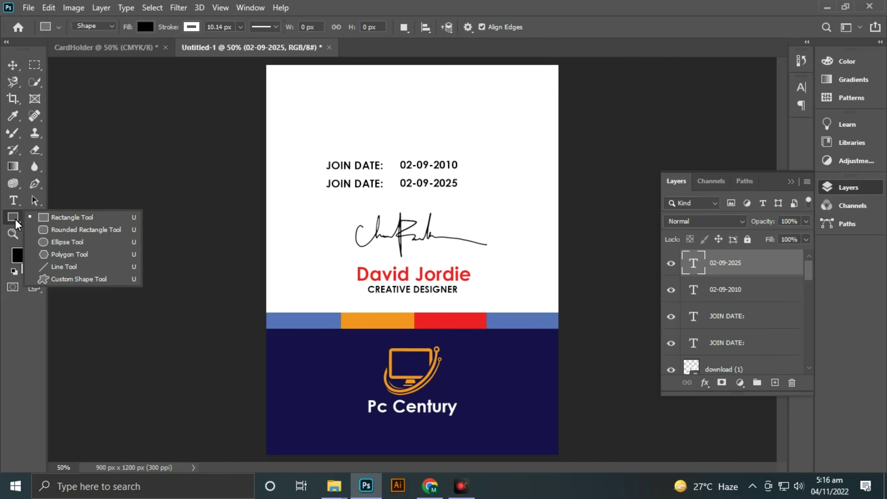
pyautogui.click(69, 254)
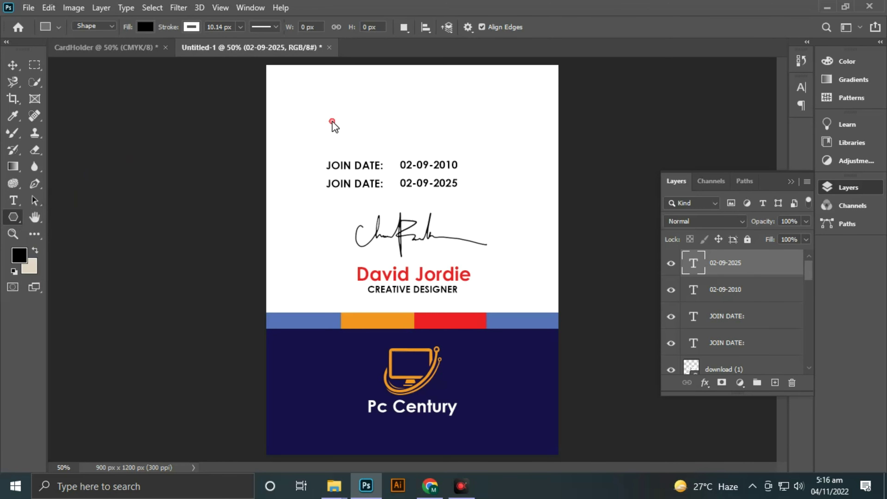
pyautogui.moveTo(313, 86); pyautogui.dragTo(307, 87)
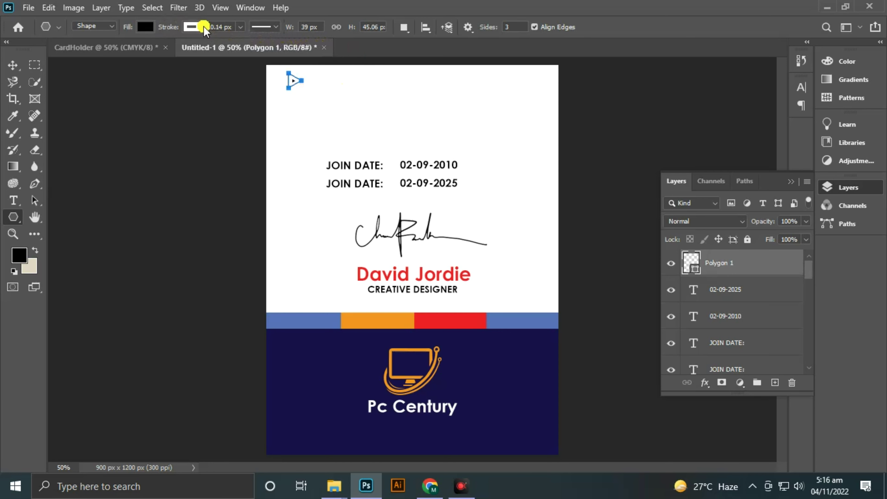
pyautogui.click(203, 28)
pyautogui.click(118, 53)
pyautogui.click(144, 28)
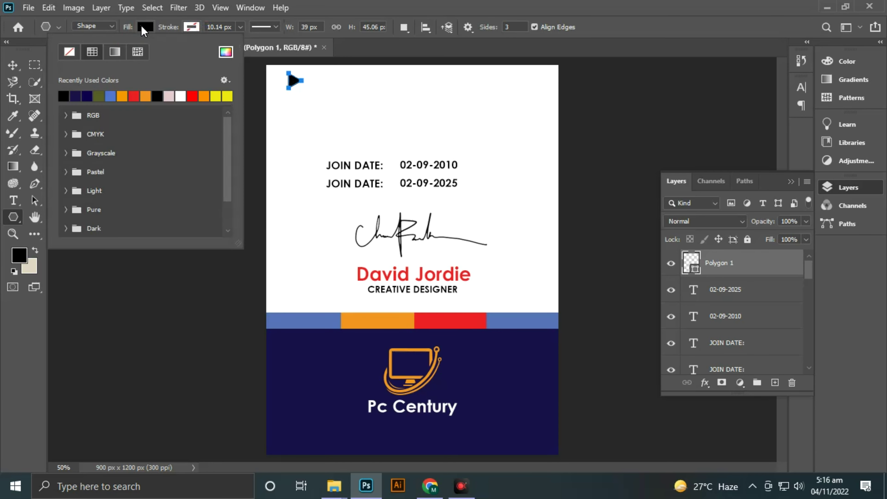
pyautogui.click(135, 96)
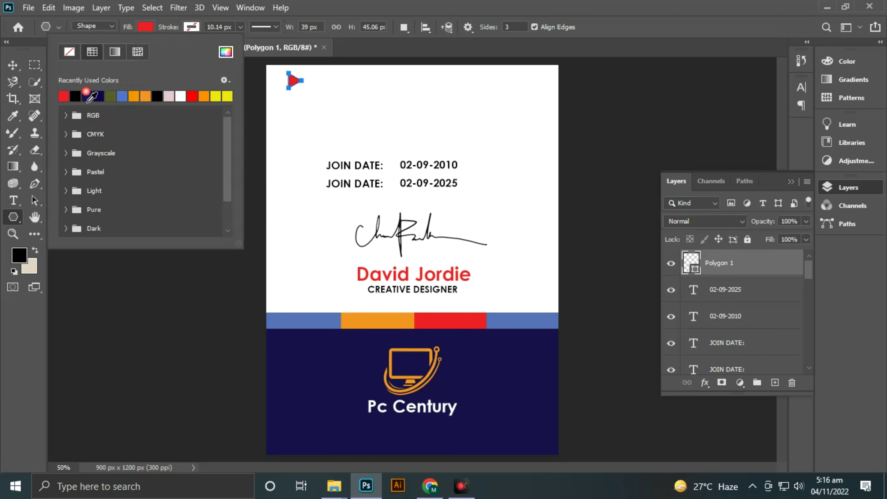
pyautogui.click(12, 64)
pyautogui.moveTo(298, 83)
pyautogui.mouseDown()
pyautogui.moveTo(290, 84)
pyautogui.moveTo(301, 91)
pyautogui.mouseUp()
pyautogui.hotkey('ctrl', 't')
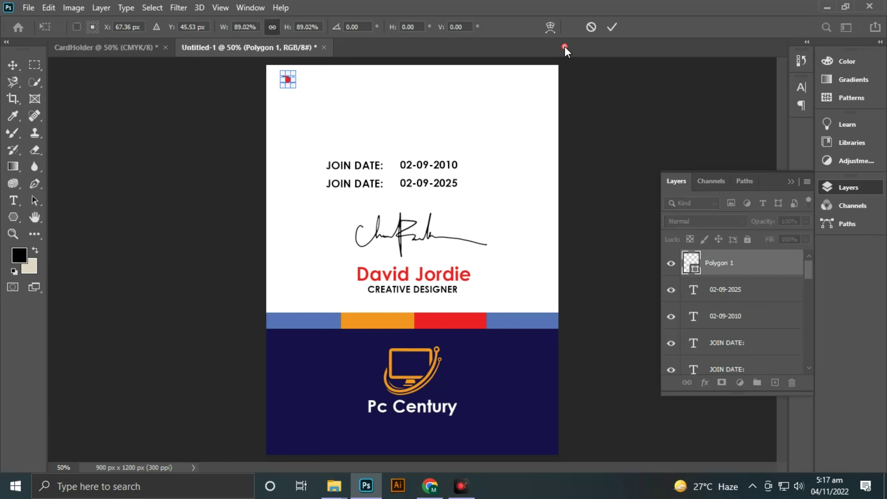
pyautogui.click(604, 25)
# Add a 6 pt Lorem ipsum paragraph box beside the red triangle and position it
pyautogui.click(300, 85)
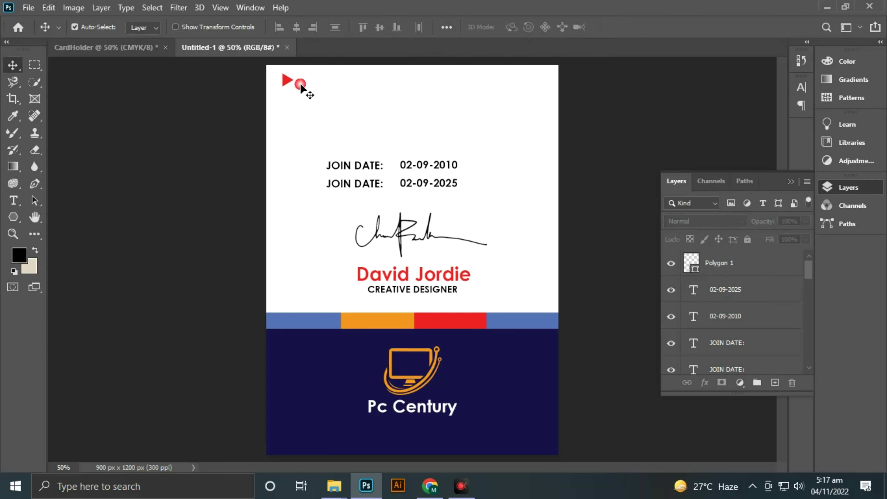
pyautogui.click(7, 201)
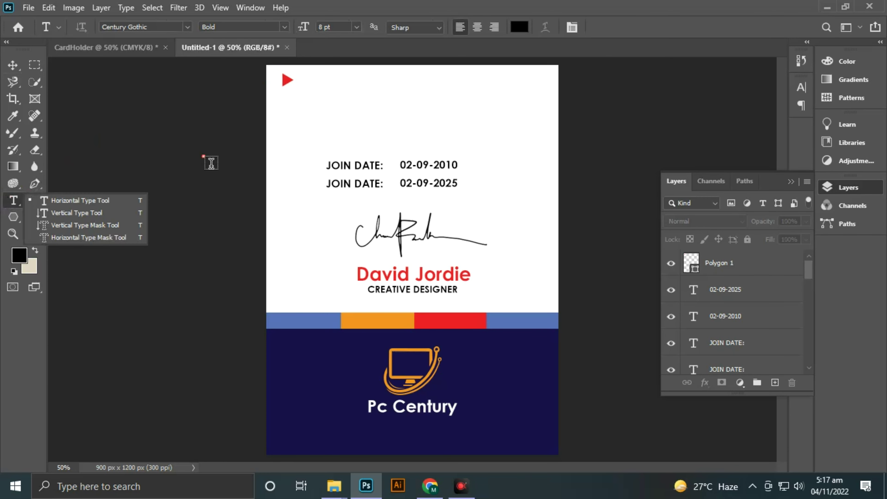
pyautogui.moveTo(317, 88); pyautogui.dragTo(481, 110)
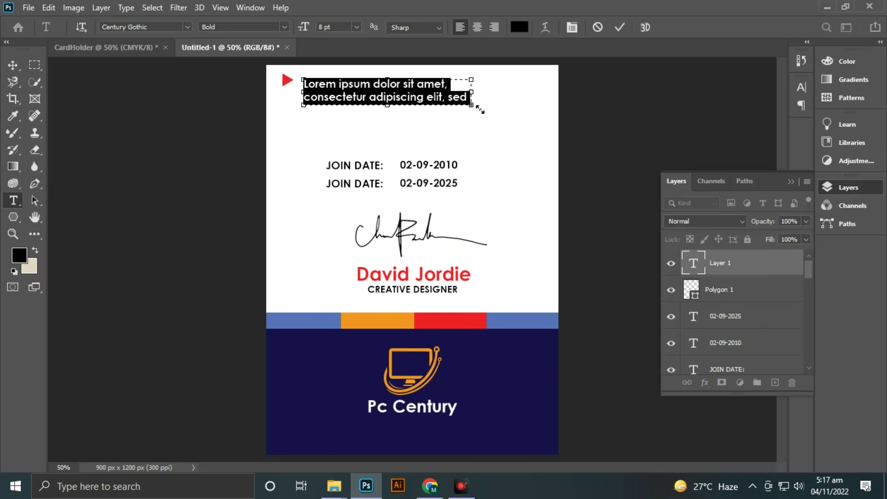
pyautogui.click(356, 26)
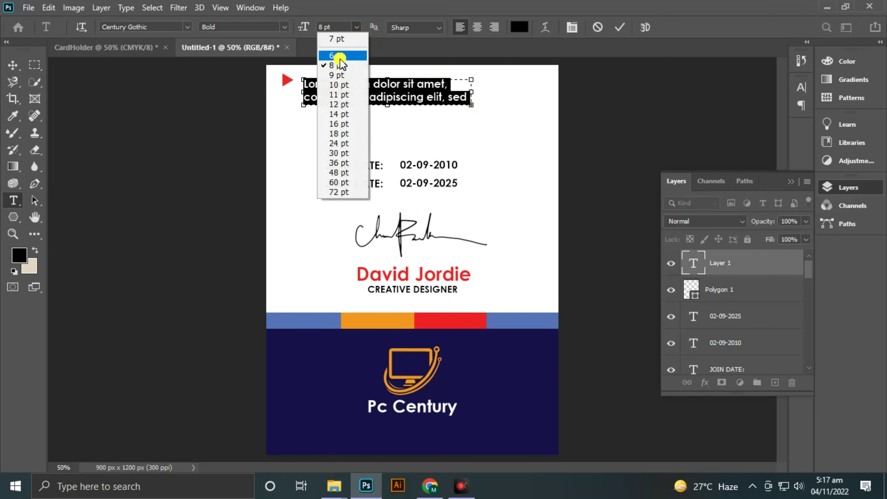
pyautogui.click(331, 54)
pyautogui.click(13, 65)
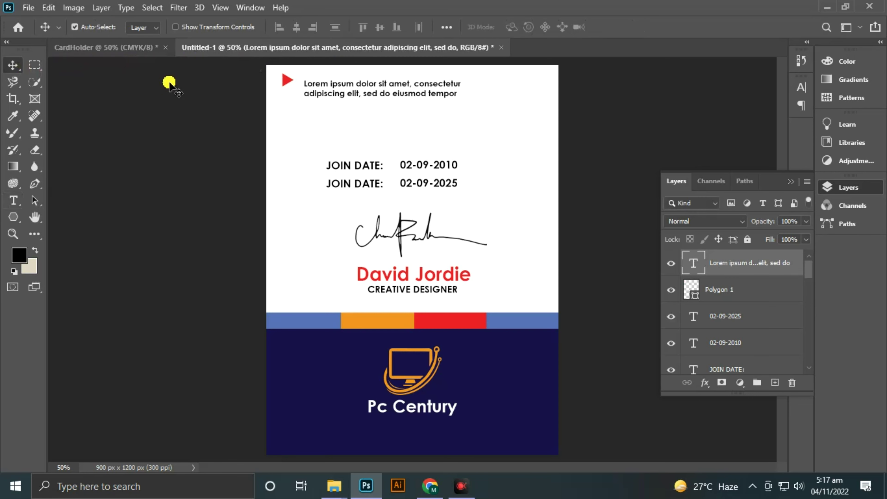
pyautogui.moveTo(344, 87); pyautogui.dragTo(347, 82)
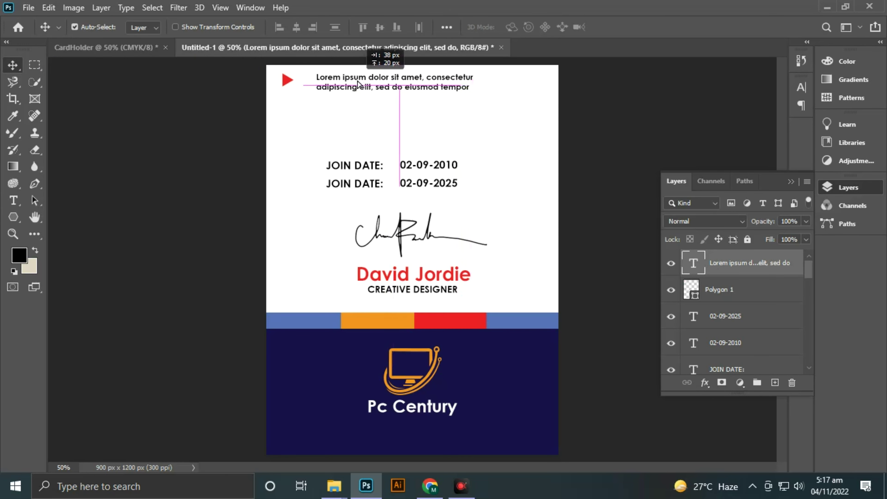
pyautogui.moveTo(347, 84); pyautogui.dragTo(364, 84)
# Move the triangle next to the text, then duplicate the bullet line below the first
pyautogui.moveTo(287, 84); pyautogui.dragTo(318, 79)
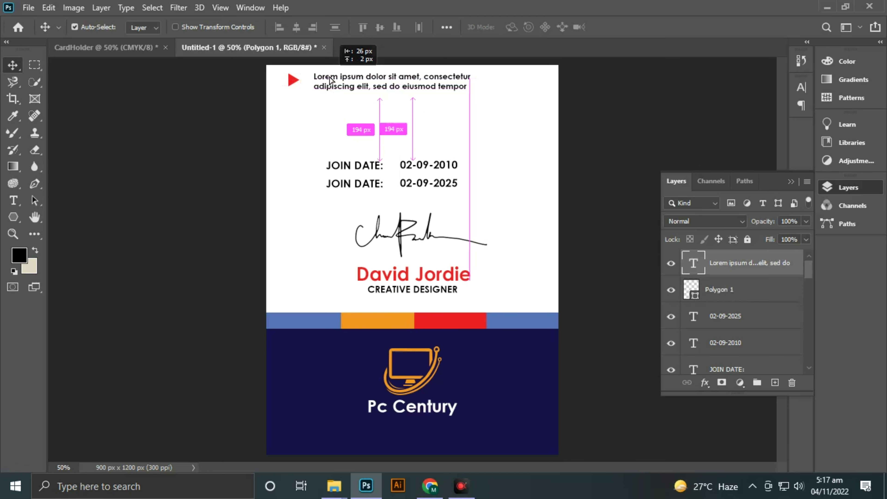
pyautogui.click(293, 83)
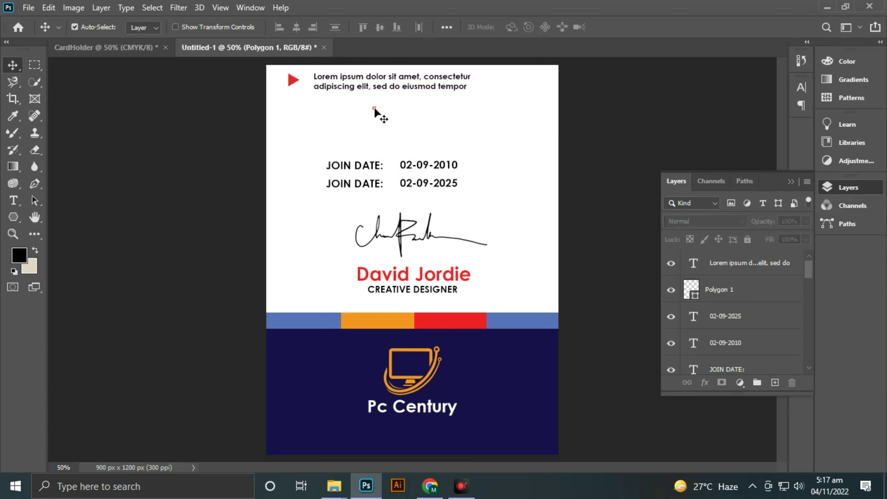
pyautogui.hotkey('ctrl', 'j')
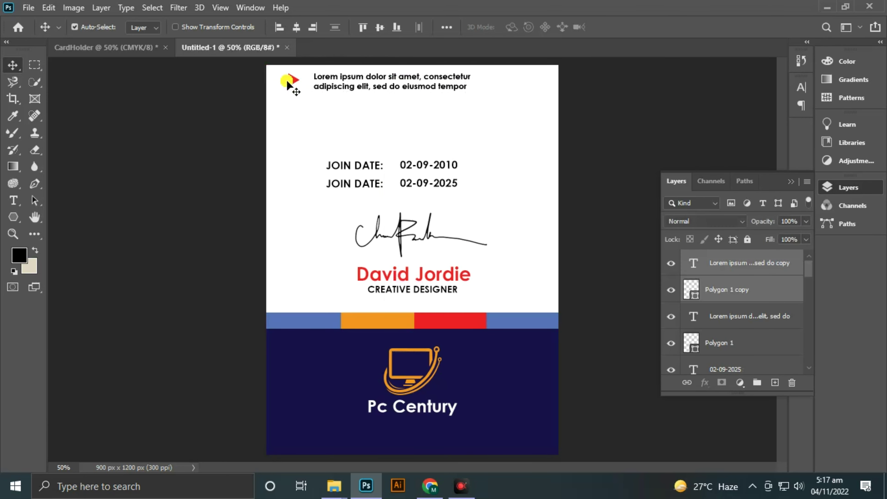
pyautogui.hotkey('ctrl', 't')
pyautogui.moveTo(374, 86); pyautogui.dragTo(366, 117)
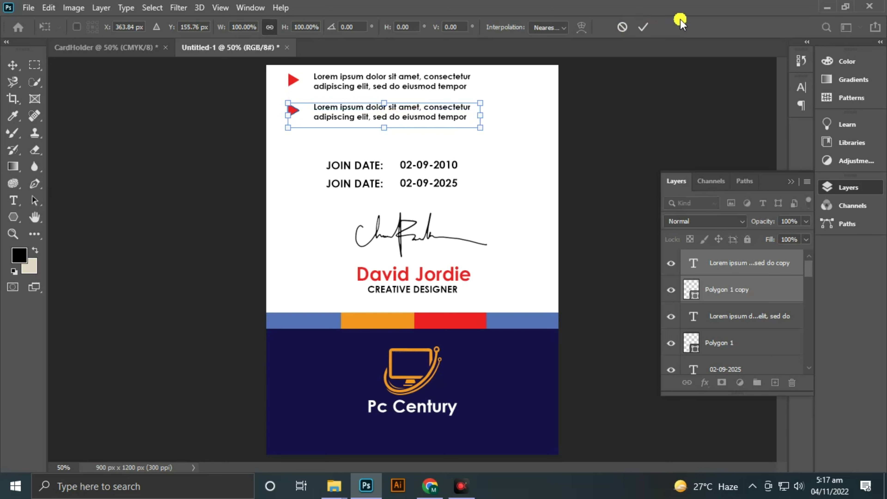
pyautogui.click(640, 27)
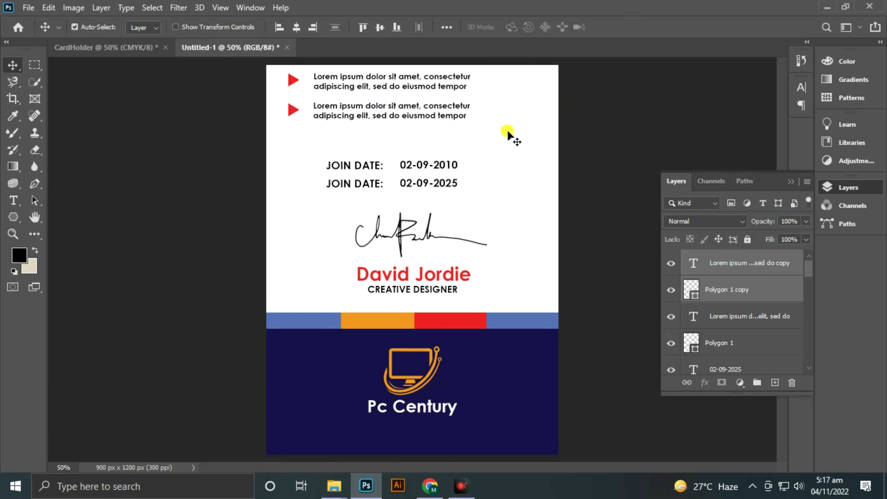
# Shift both bullet lines down and tighten the spacing between them
pyautogui.moveTo(478, 75); pyautogui.dragTo(277, 135)
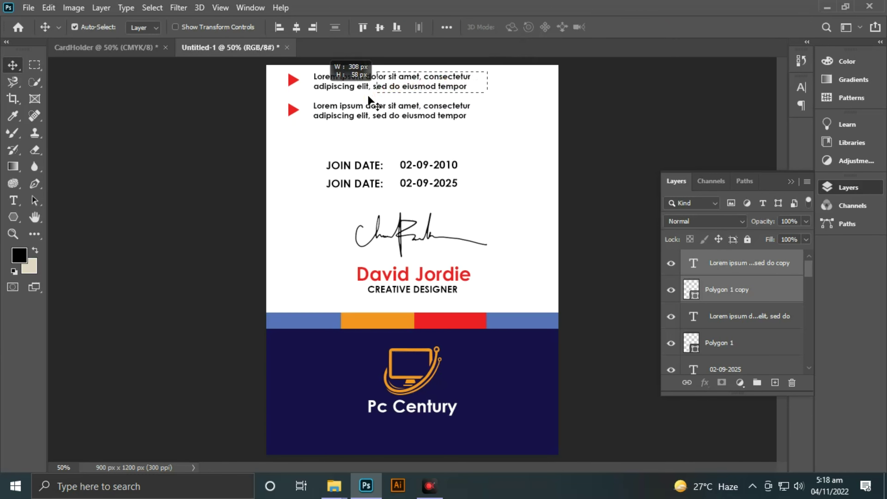
pyautogui.moveTo(391, 111); pyautogui.dragTo(391, 129)
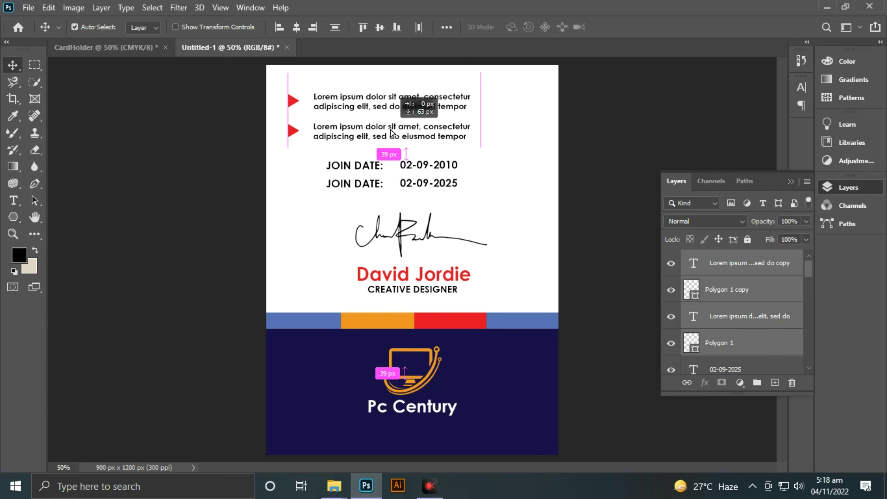
pyautogui.moveTo(501, 123); pyautogui.dragTo(277, 149)
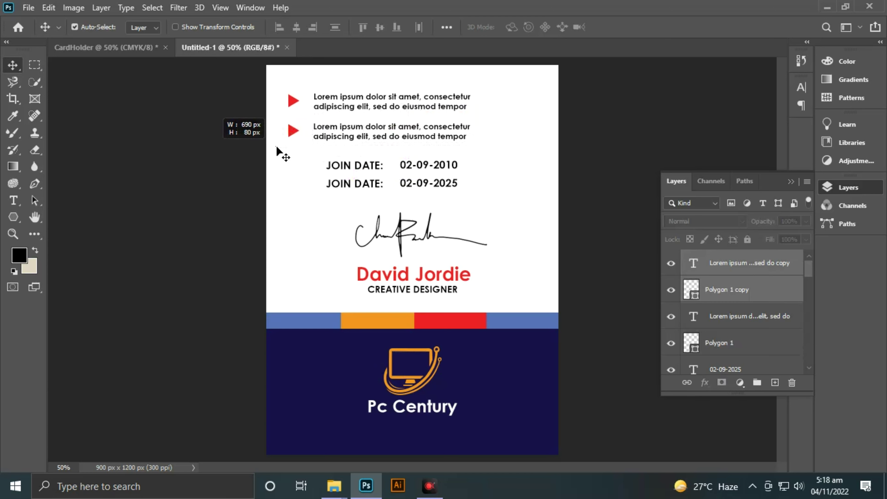
pyautogui.moveTo(346, 138); pyautogui.dragTo(509, 126)
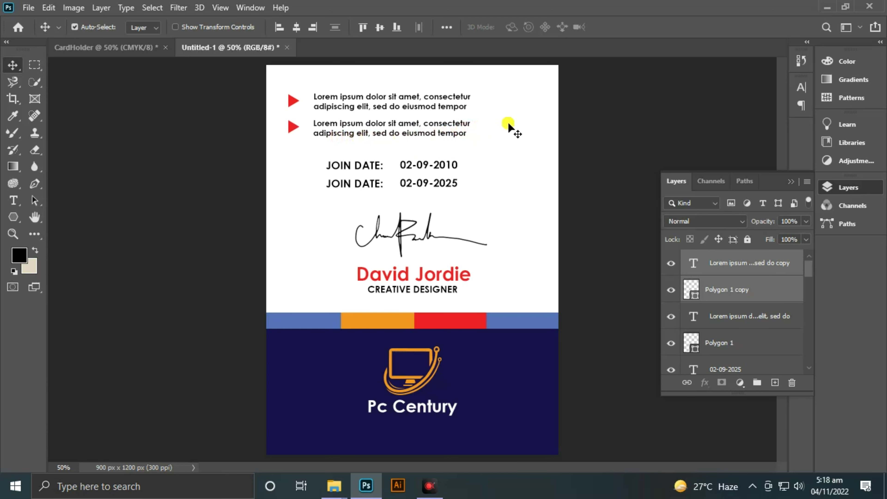
pyautogui.moveTo(583, 291); pyautogui.dragTo(236, 329)
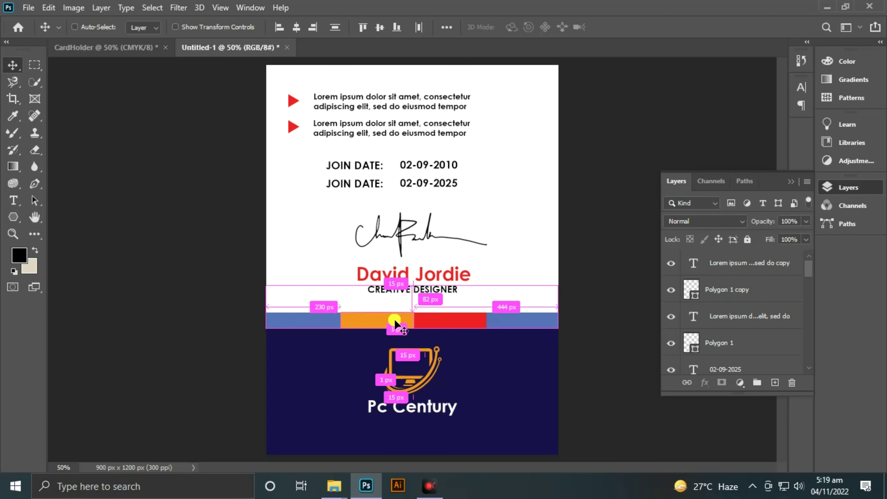
# Place a copy of the blue-orange-red-blue stripe flush along the card's top edge
pyautogui.moveTo(390, 321); pyautogui.dragTo(445, 80)
pyautogui.hotkey('ctrl', 't')
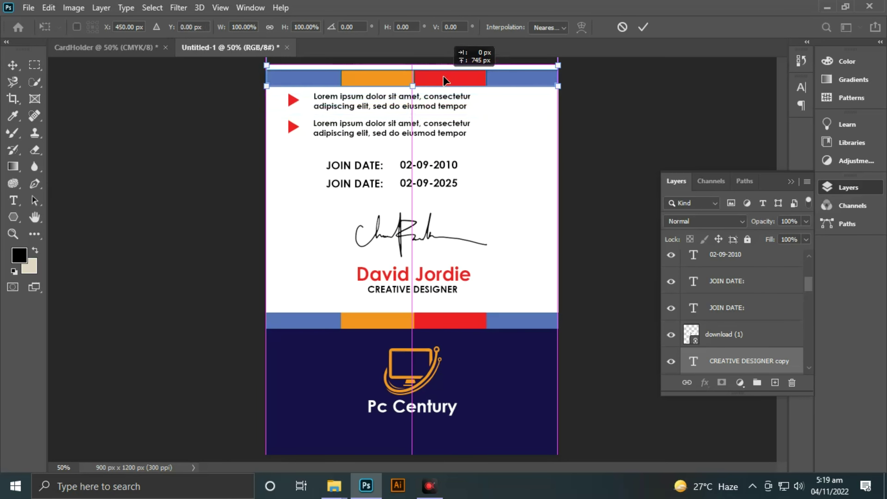
pyautogui.moveTo(444, 71); pyautogui.dragTo(444, 75)
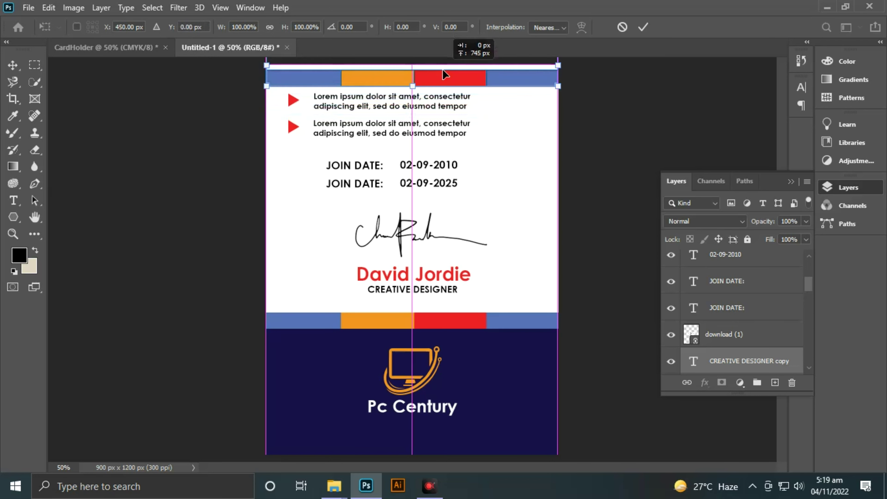
pyautogui.press('Up')
pyautogui.press('Up')
pyautogui.press('Up')
pyautogui.press('Up')
pyautogui.press('Up')
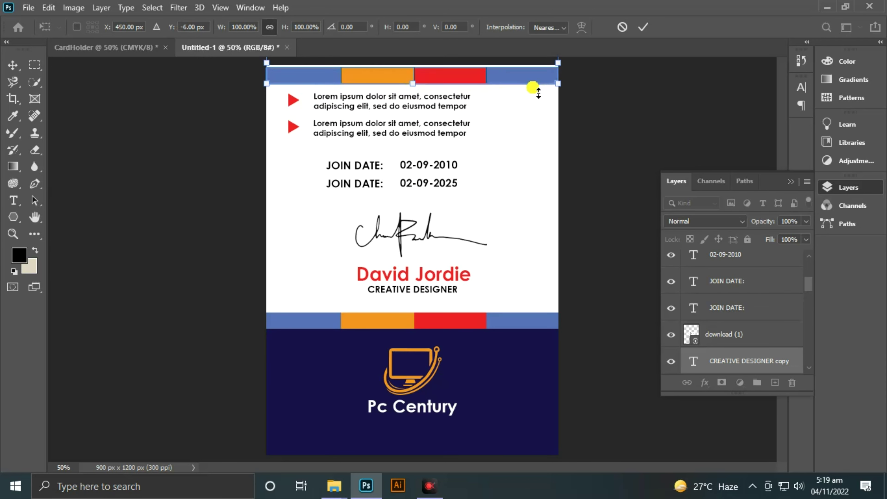
pyautogui.press('Up')
pyautogui.press('Up')
pyautogui.press('Up')
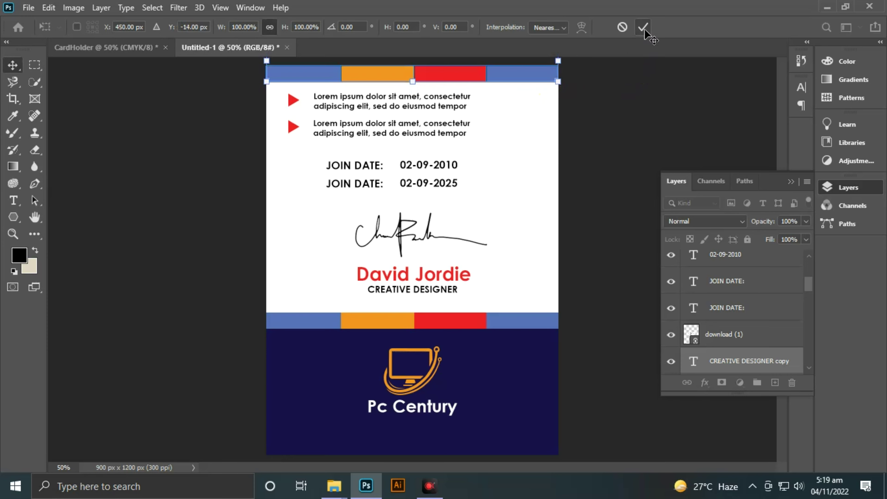
pyautogui.click(643, 26)
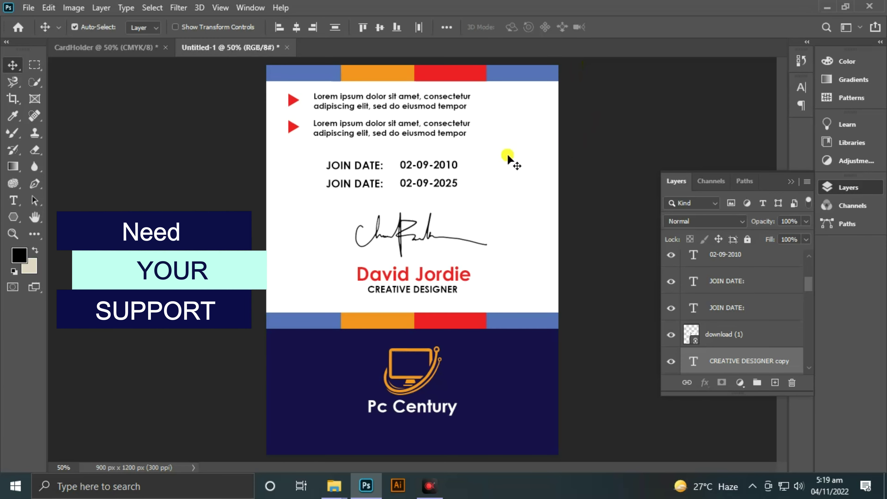
# Move both red-triangle bullet lines together a little to the right under the top stripe
pyautogui.click(511, 112)
pyautogui.moveTo(553, 72); pyautogui.dragTo(275, 129)
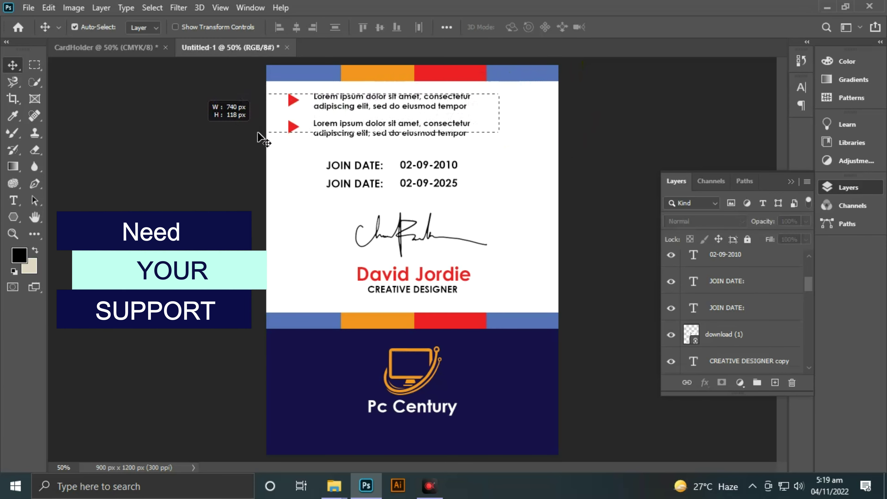
pyautogui.moveTo(357, 126); pyautogui.dragTo(367, 131)
pyautogui.click(509, 115)
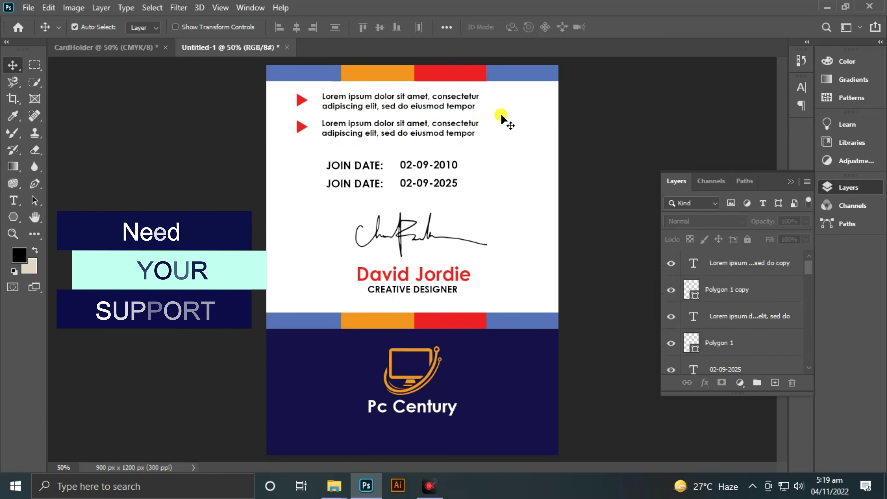